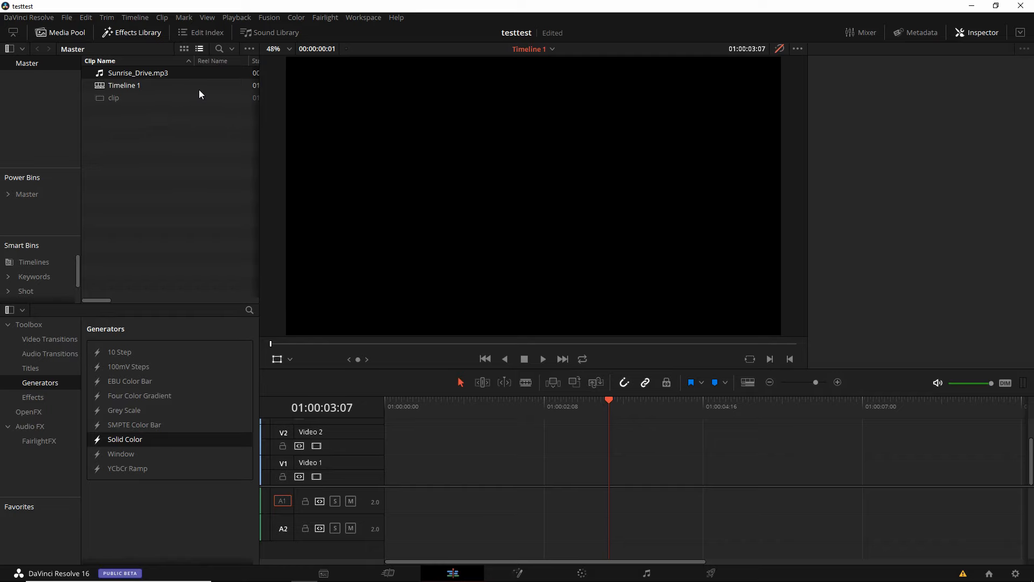
- Preview the source clip and listen to part of Sunrise_Drive.mp3
double_click(210, 98)
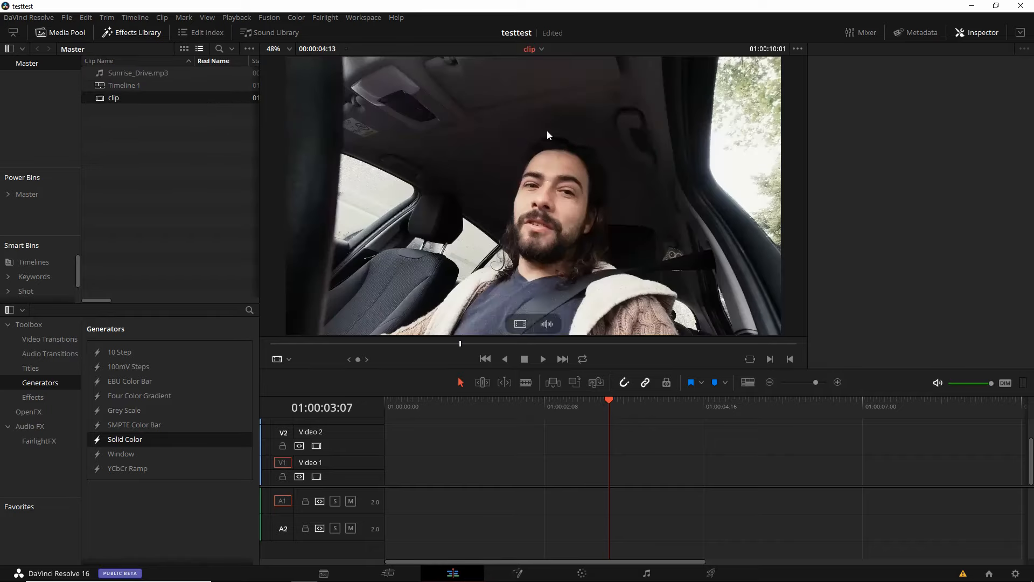
double_click(198, 73)
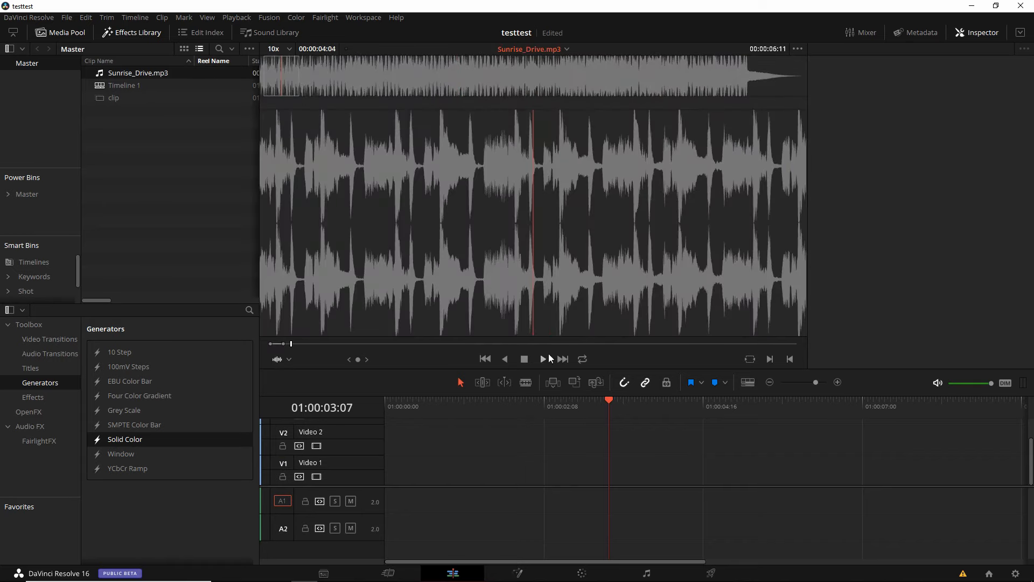
click(543, 359)
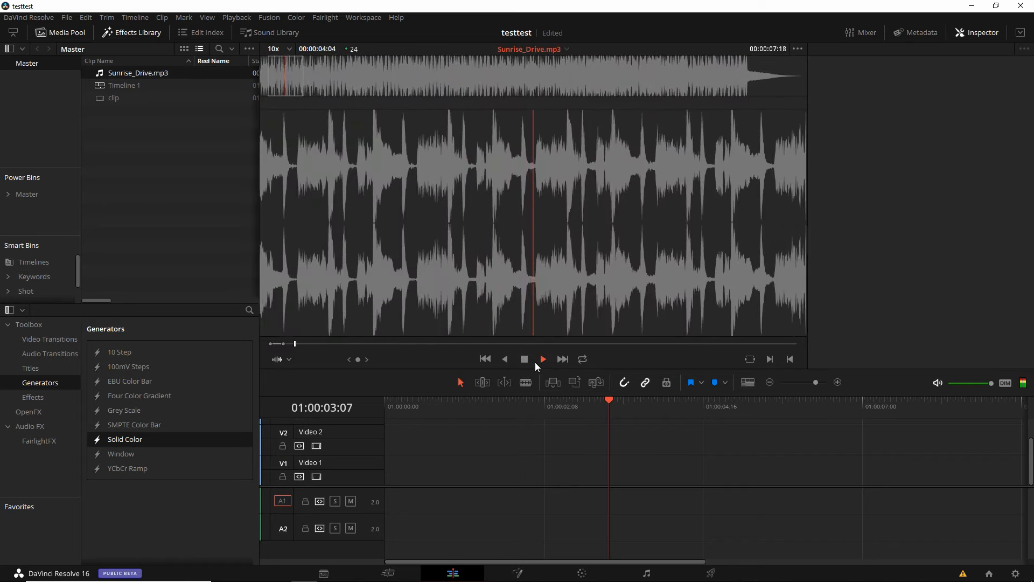
click(525, 360)
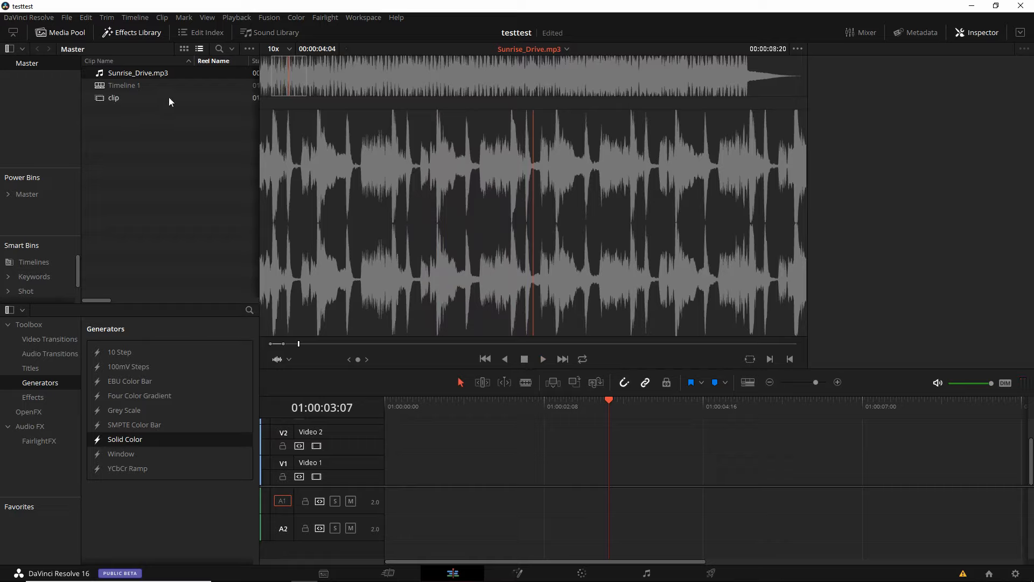
- Place the clip at the start of Video 1 and play it to the freeze point at 01:00:04:03
drag(170, 97, 396, 480)
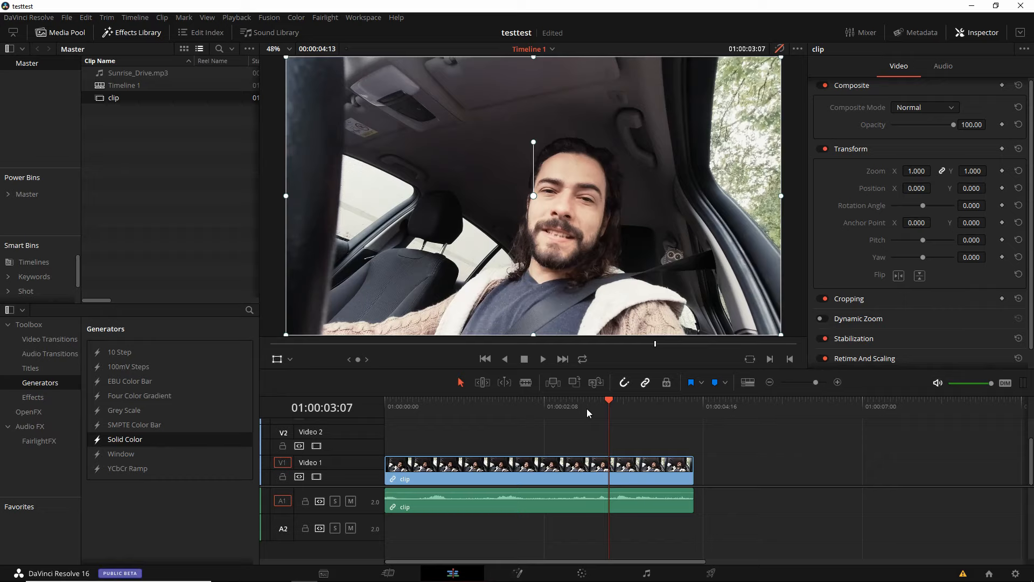
key(shift+Left)
key(shift+Left)
key(shift+Right)
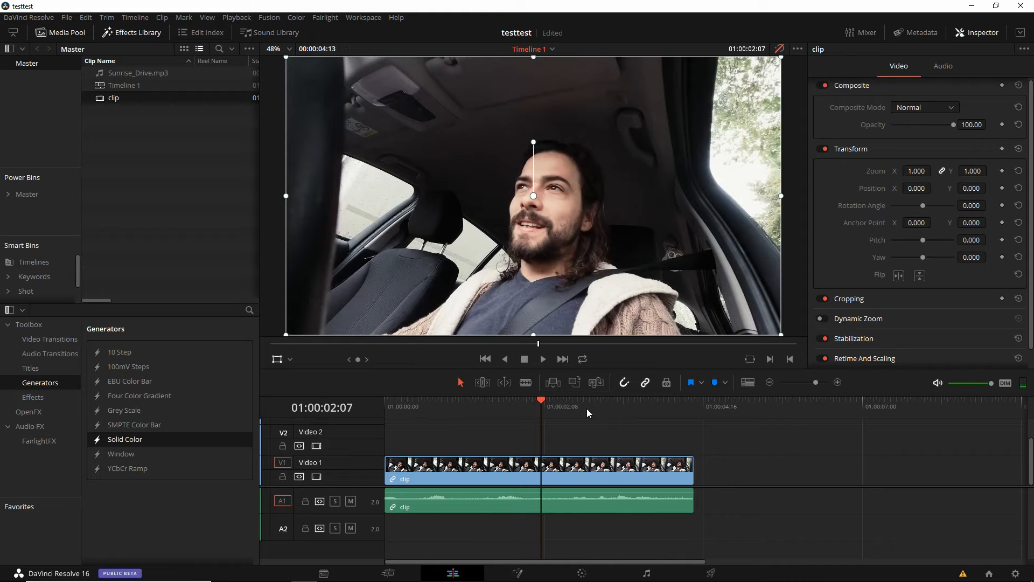
key(space)
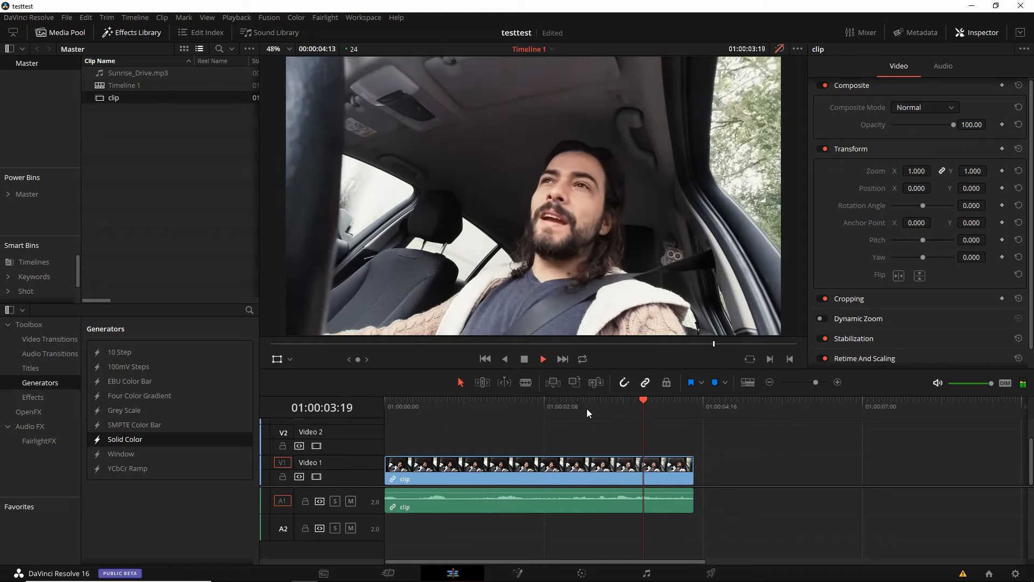
key(space)
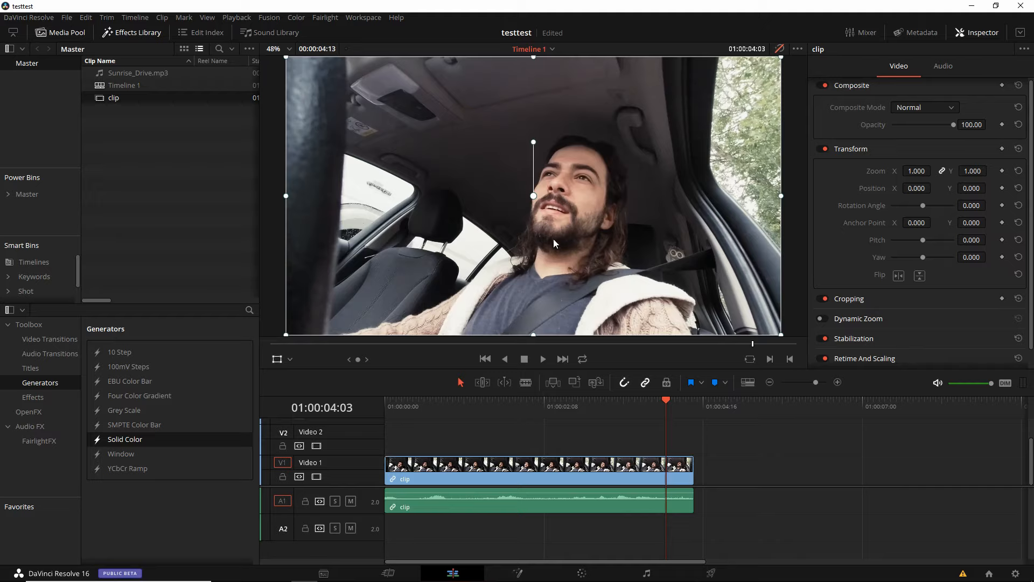
- Freeze the clip from 01:00:04:03 onward by applying a freeze frame in Change Clip Speed
click(664, 470)
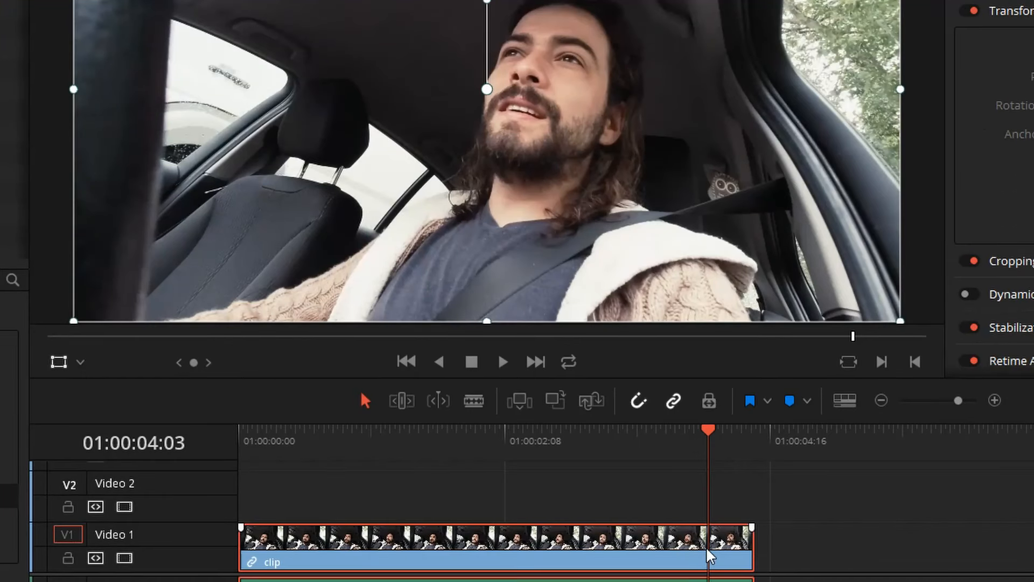
right_click(665, 470)
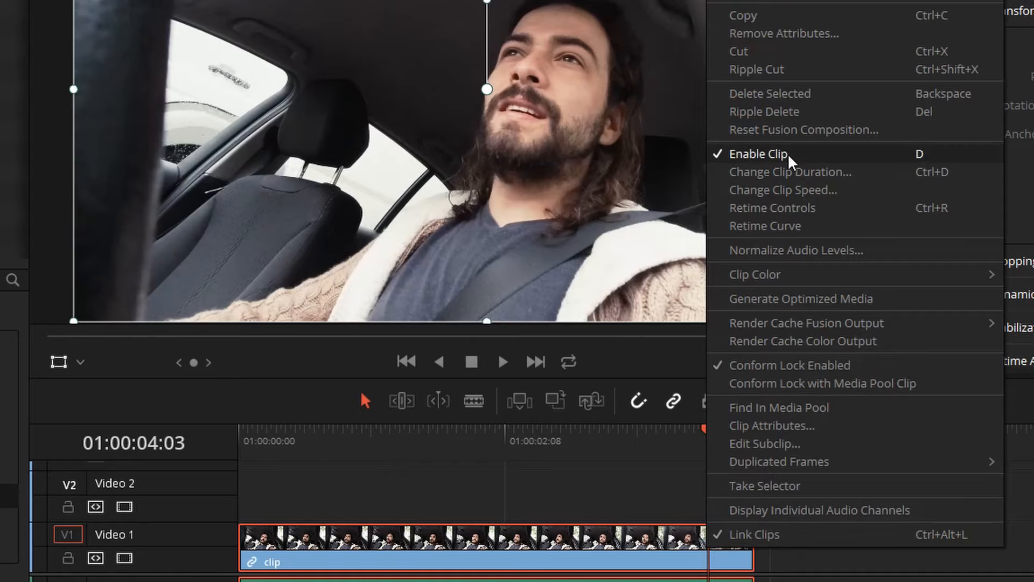
click(798, 193)
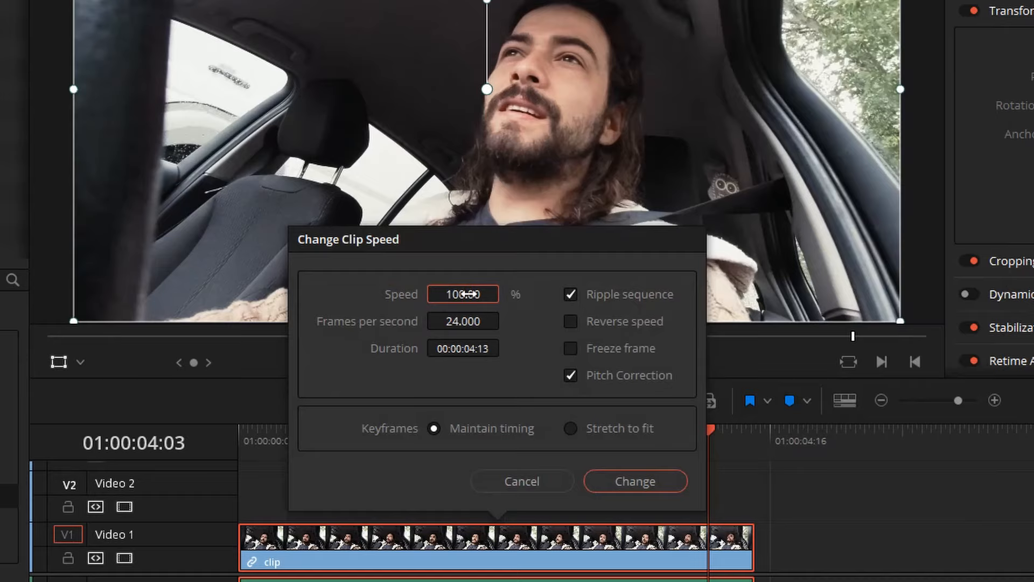
click(610, 346)
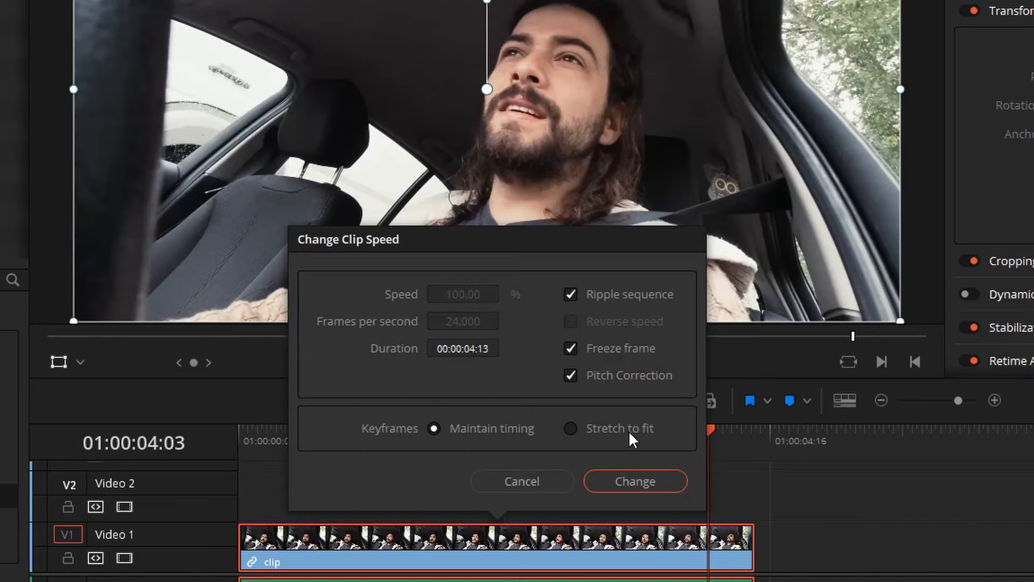
click(629, 478)
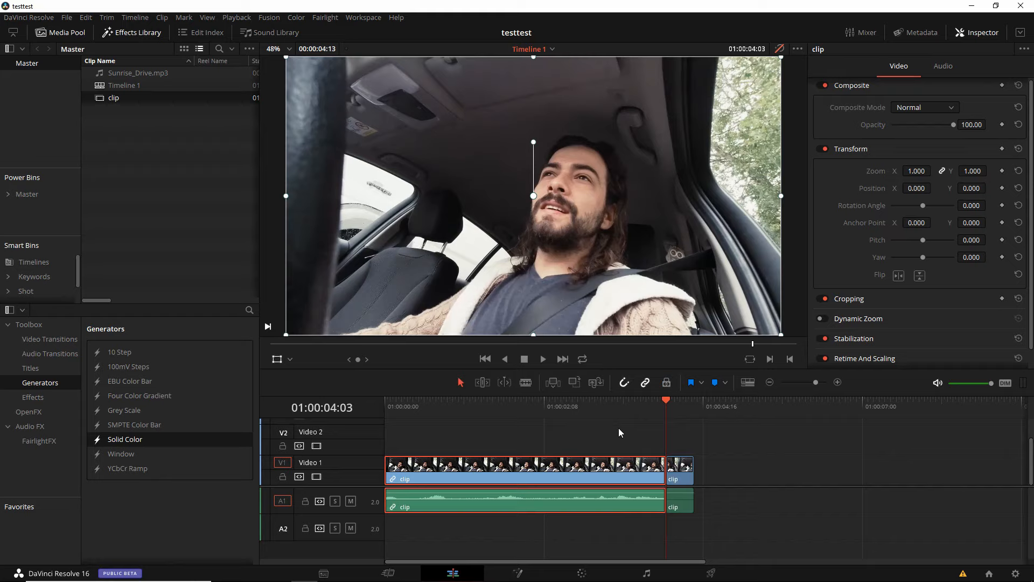
- Step through the frozen segment's frames and extend its end to about 7 seconds 23 frames on the timeline
click(675, 477)
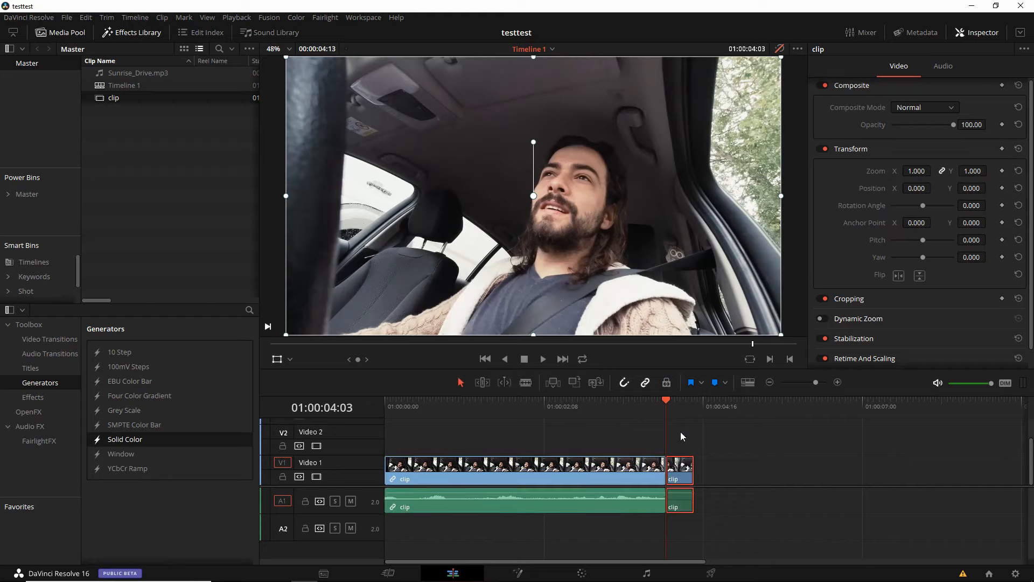
key(Right)
key(Right)
key(Right)
key(Right)
key(Left)
key(Right)
key(Right)
key(Right)
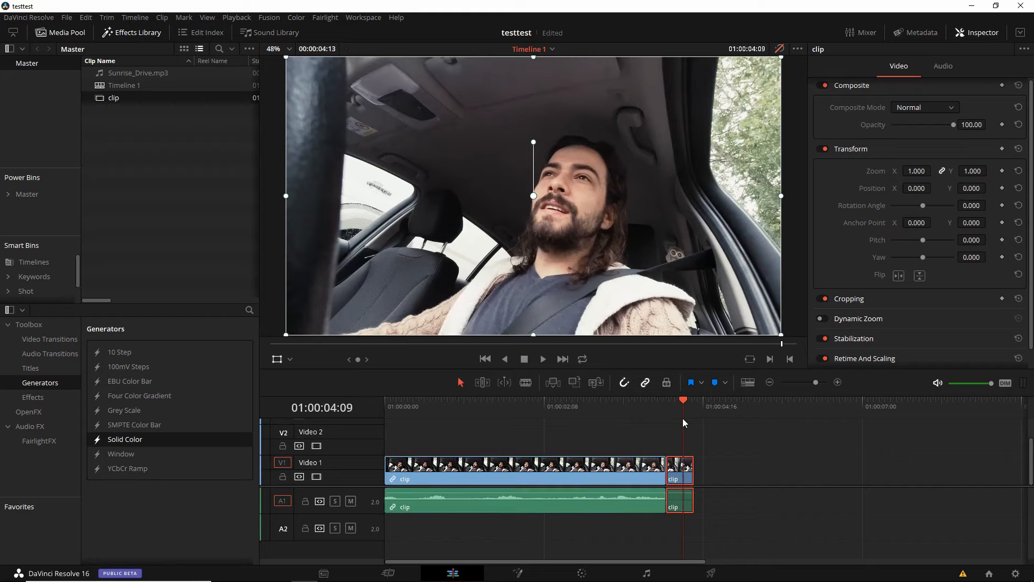
key(Left)
key(Left)
drag(692, 472, 922, 485)
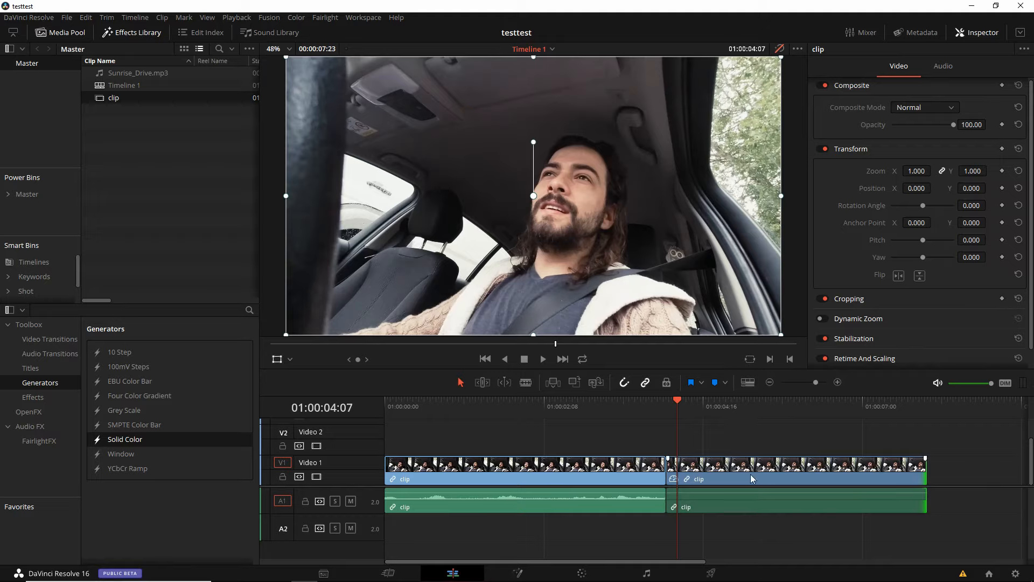
- Mark the section of Sunrise_Drive.mp3 up to 00:00:04:02 and place it on Audio 2 beneath the frozen segment
click(196, 73)
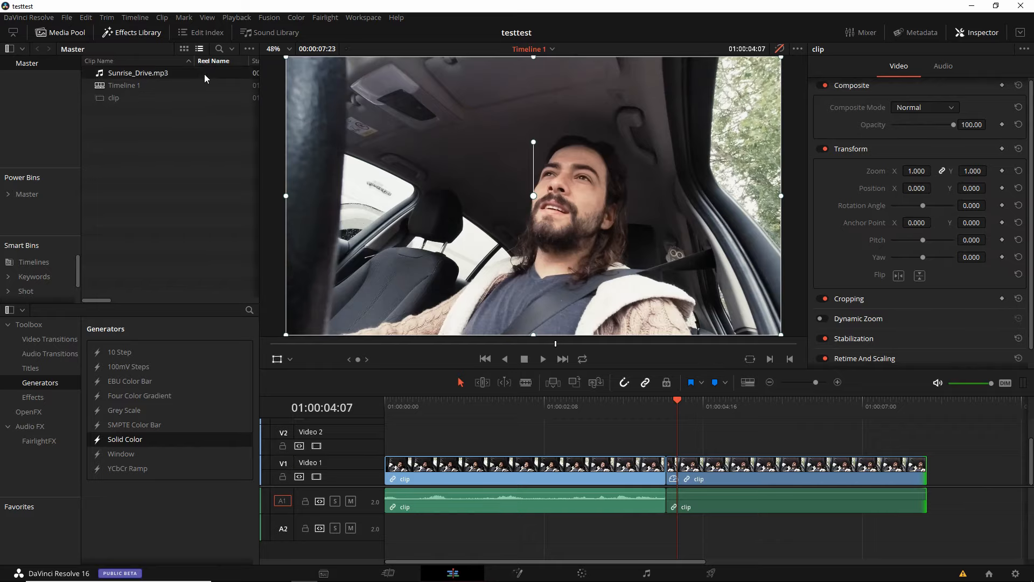
double_click(204, 73)
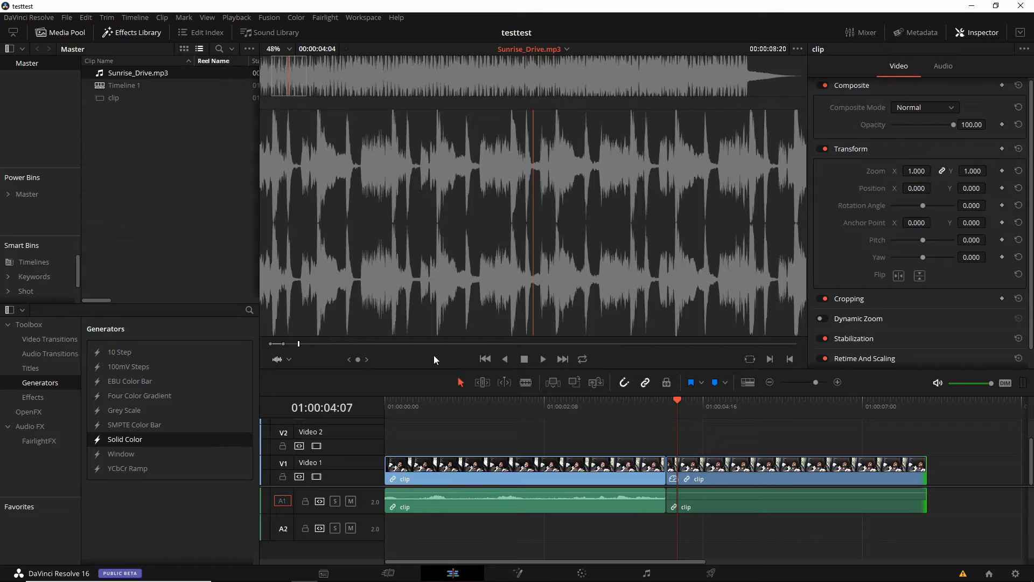
drag(298, 345, 560, 348)
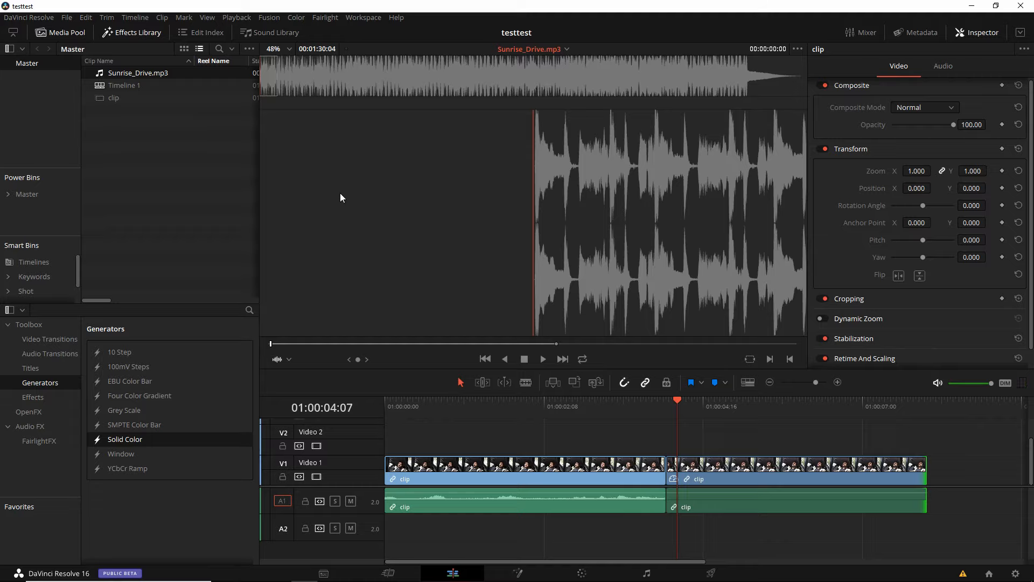
key(space)
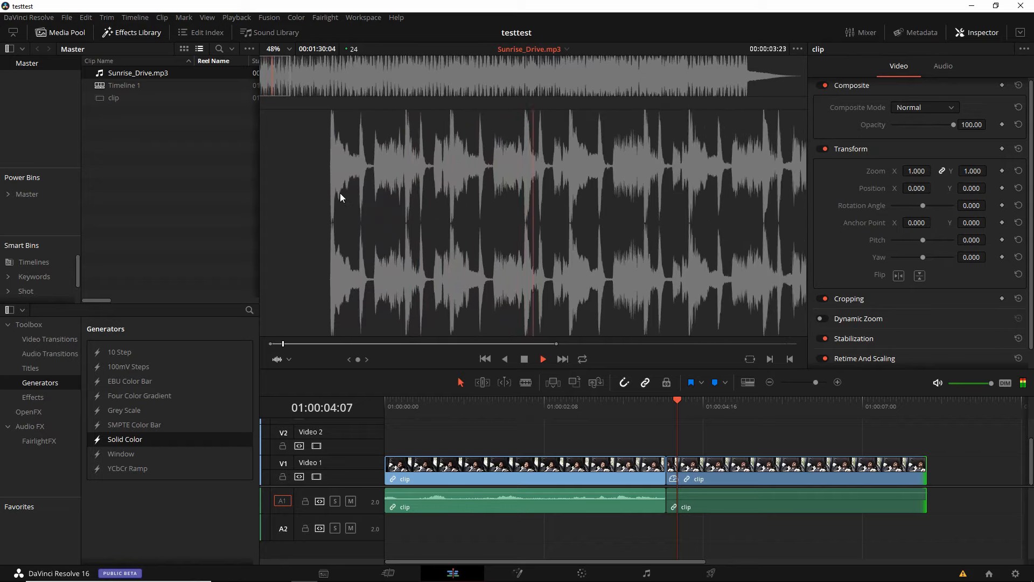
key(space)
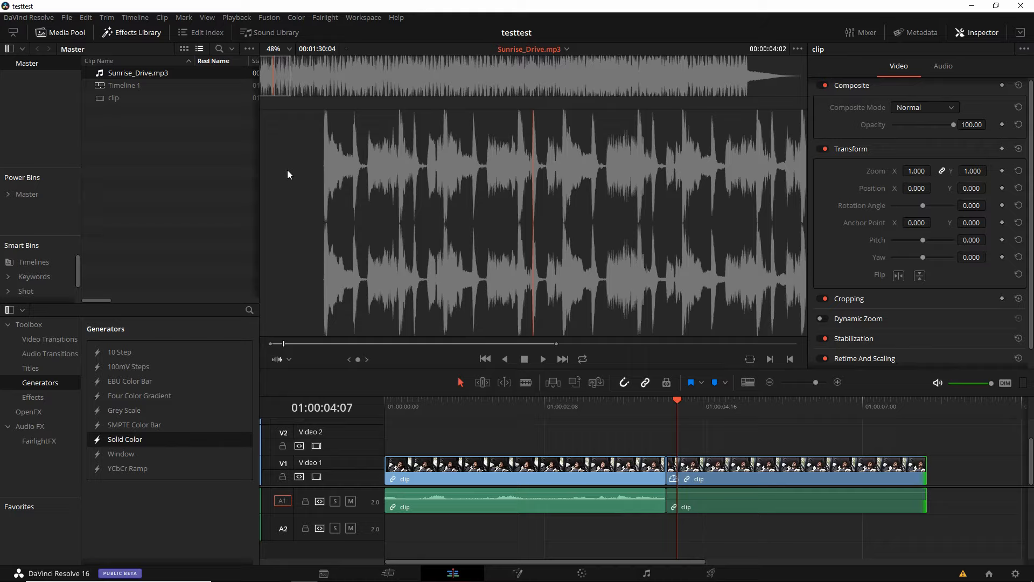
key(o)
drag(305, 218, 665, 533)
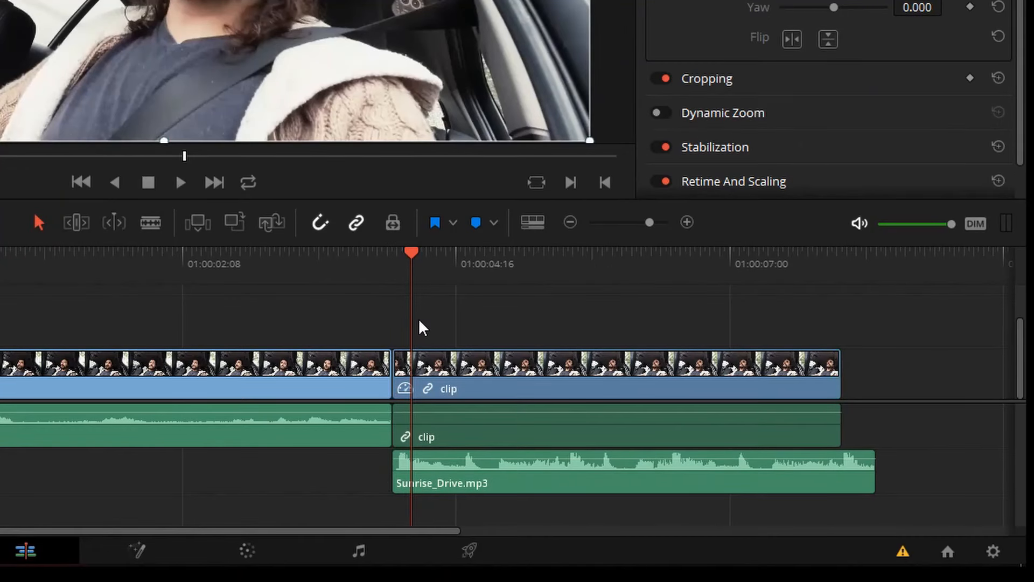
- Trim the silent start off Sunrise_Drive.mp3 on the timeline and align the rest with the frozen segment's start, playing the result
click(388, 263)
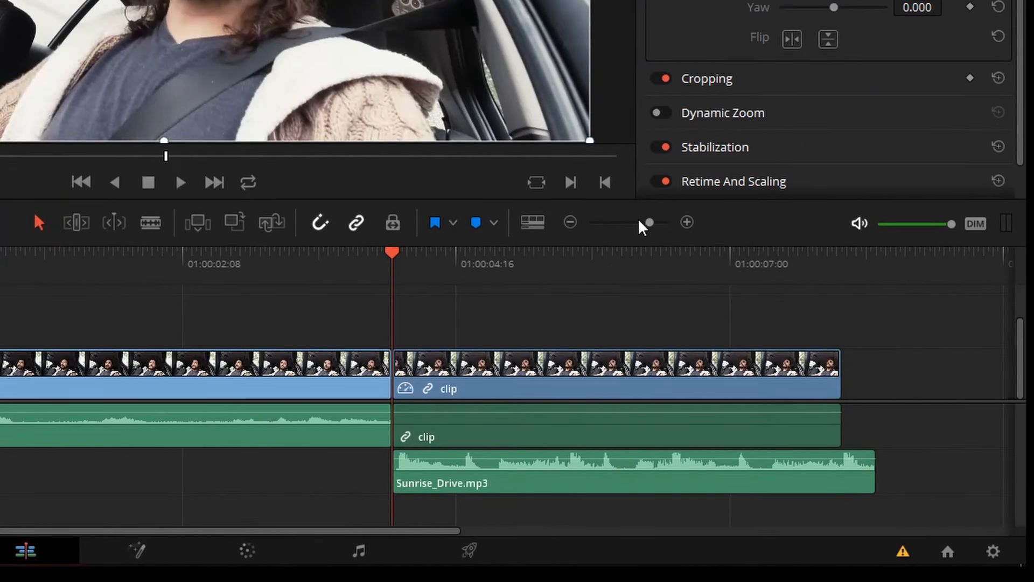
drag(649, 223, 666, 229)
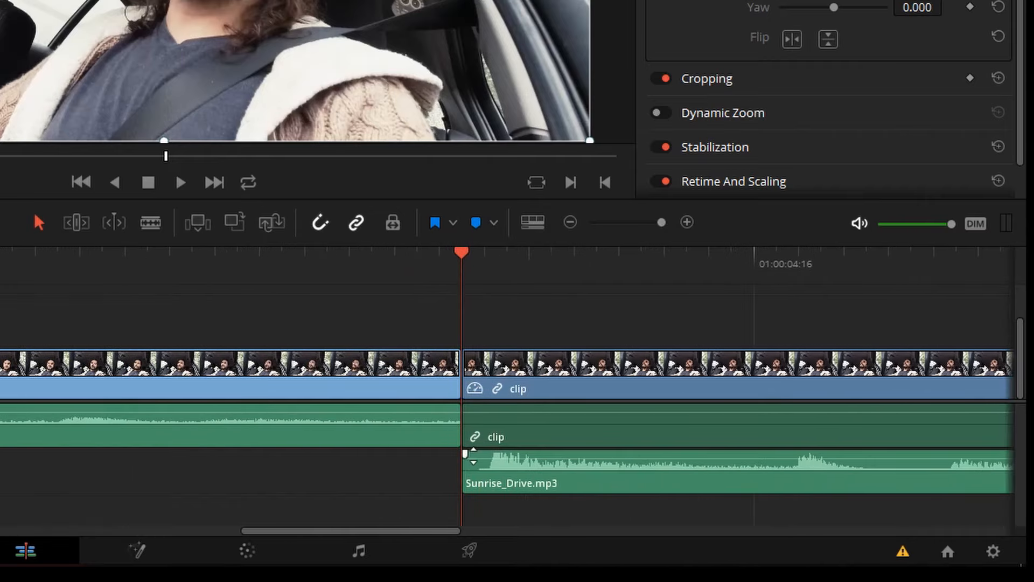
key(Right)
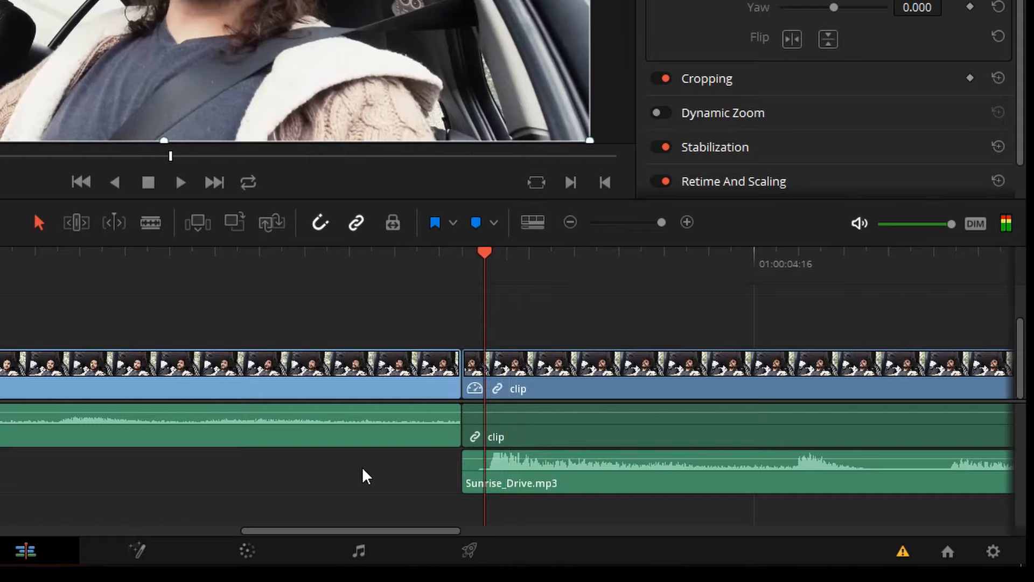
click(478, 479)
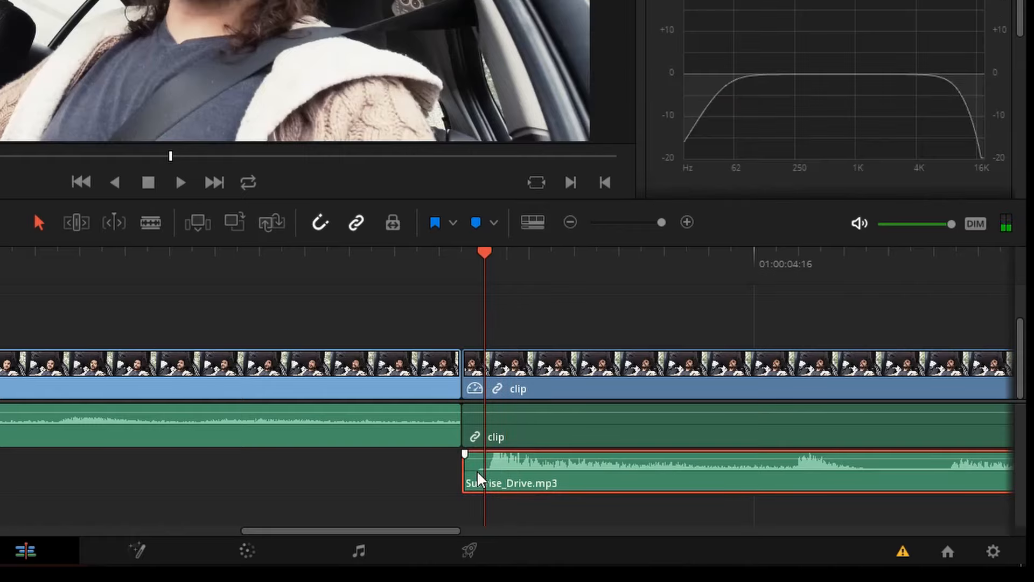
key(ctrl+b)
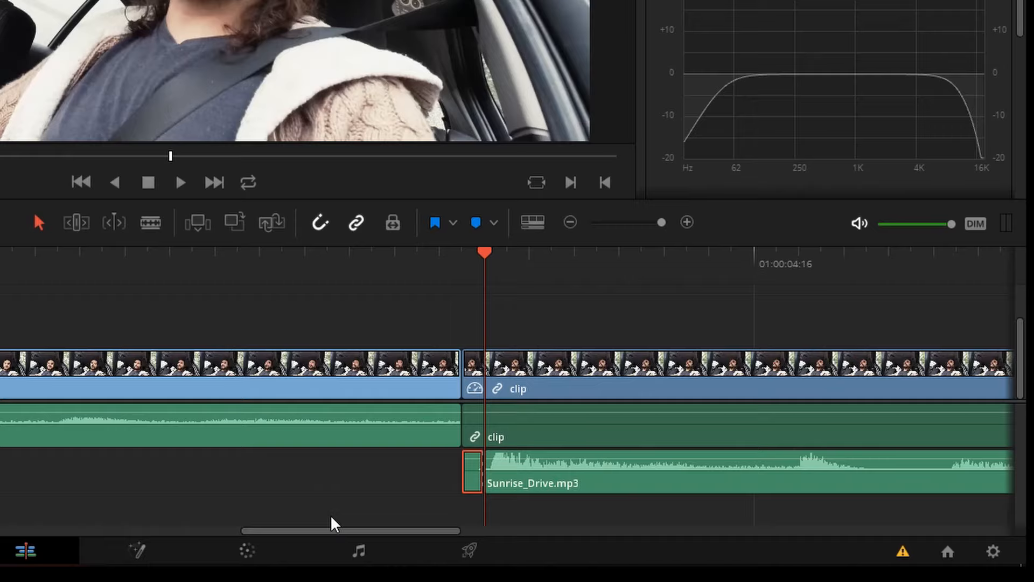
key(Delete)
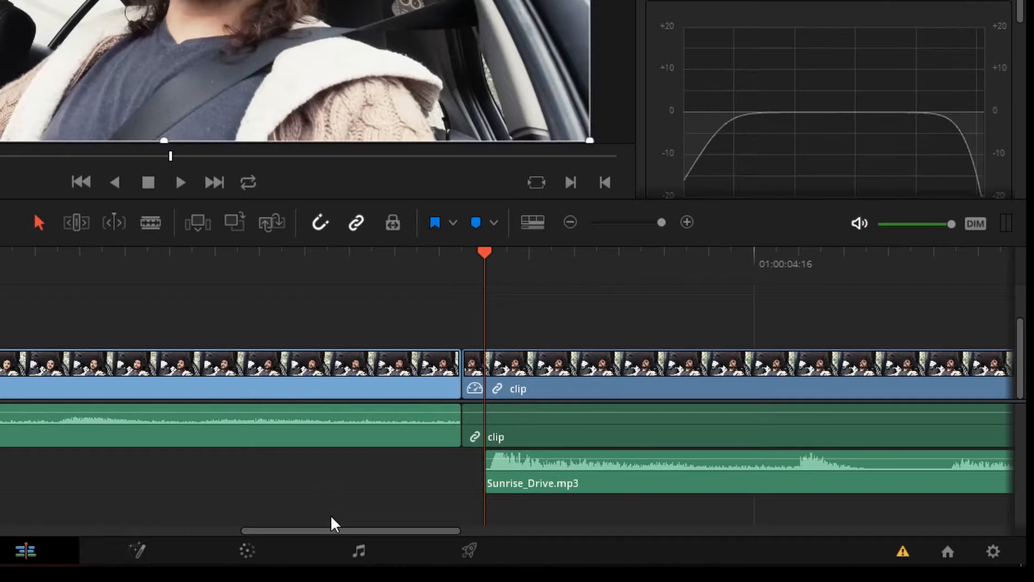
drag(598, 485, 577, 485)
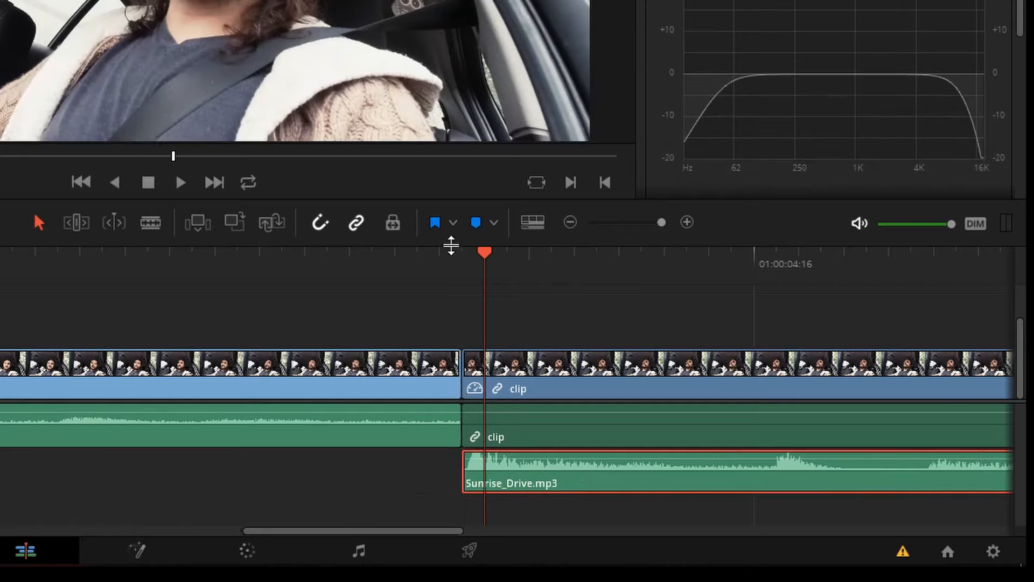
click(461, 257)
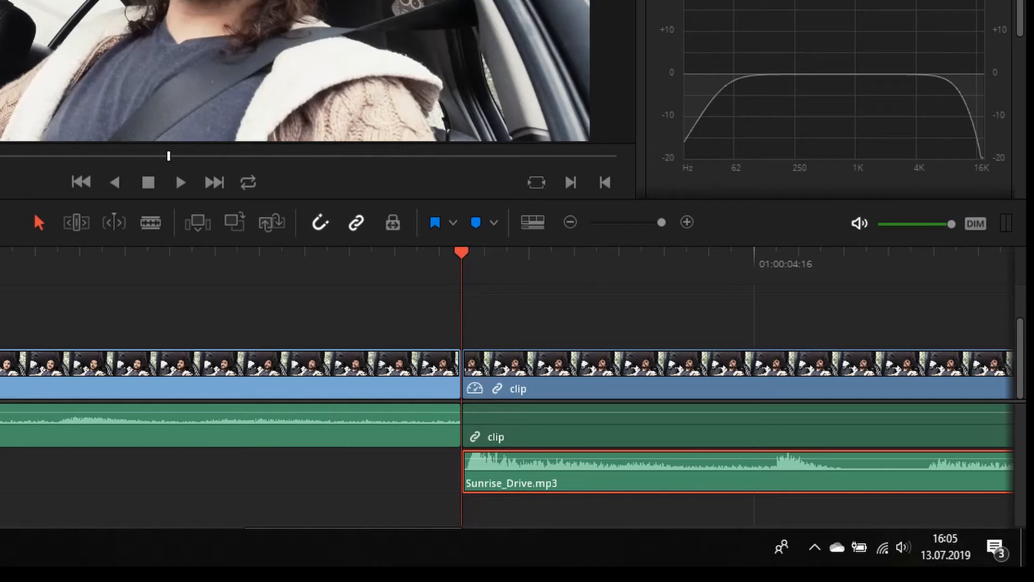
key(space)
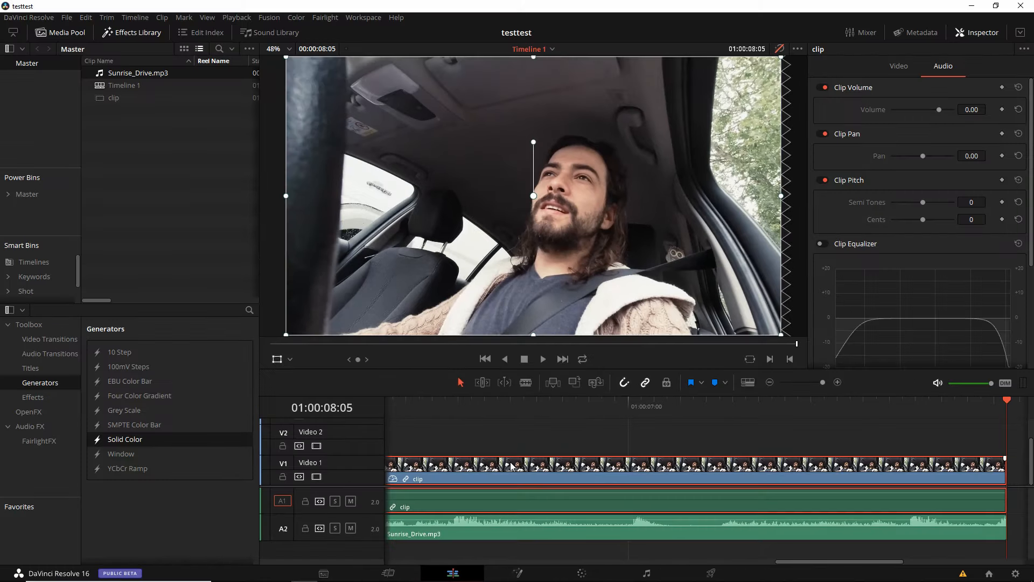
- Convert the frozen video segment into a new Fusion clip and open it in the Fusion page
right_click(510, 467)
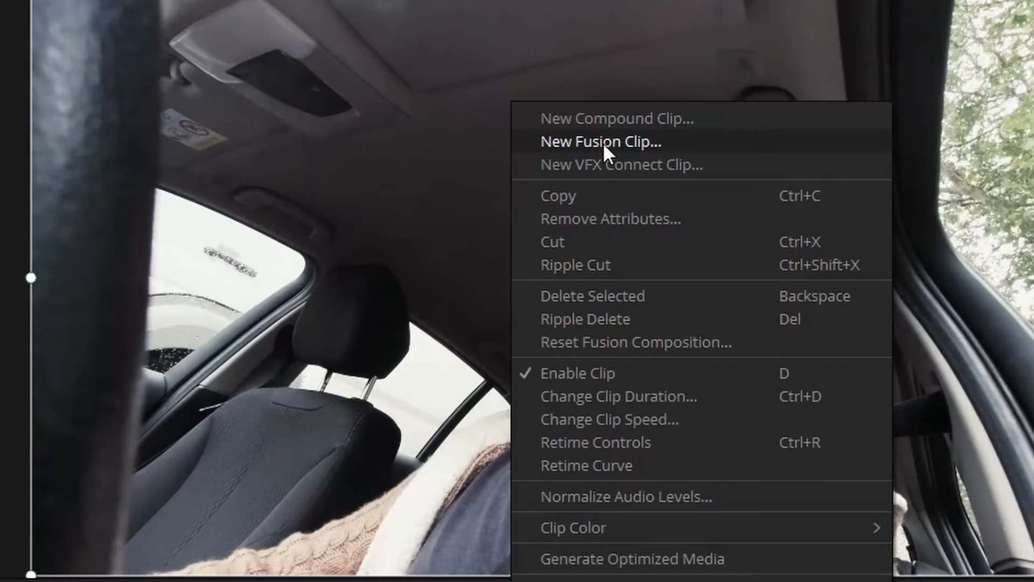
click(603, 142)
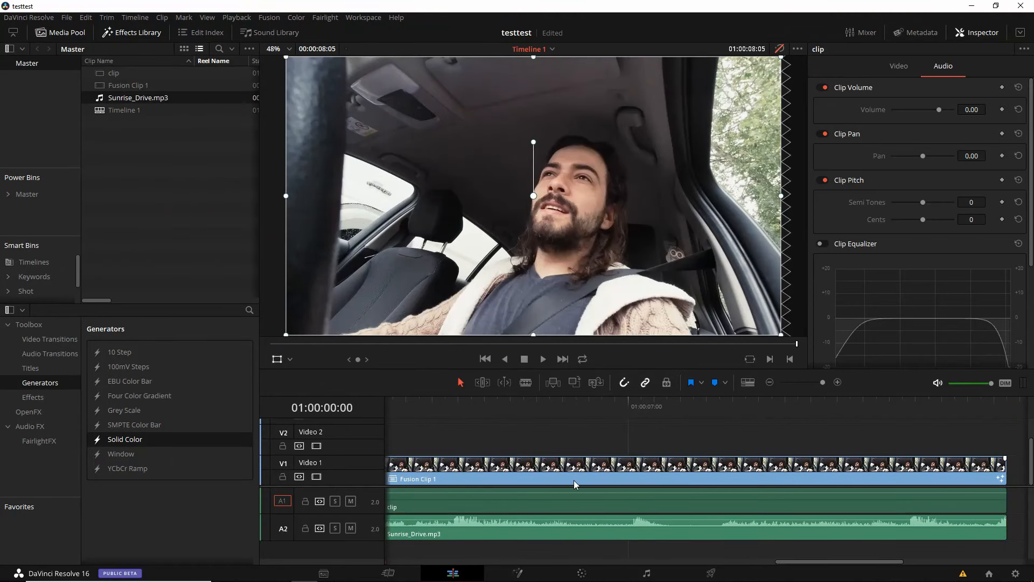
click(559, 470)
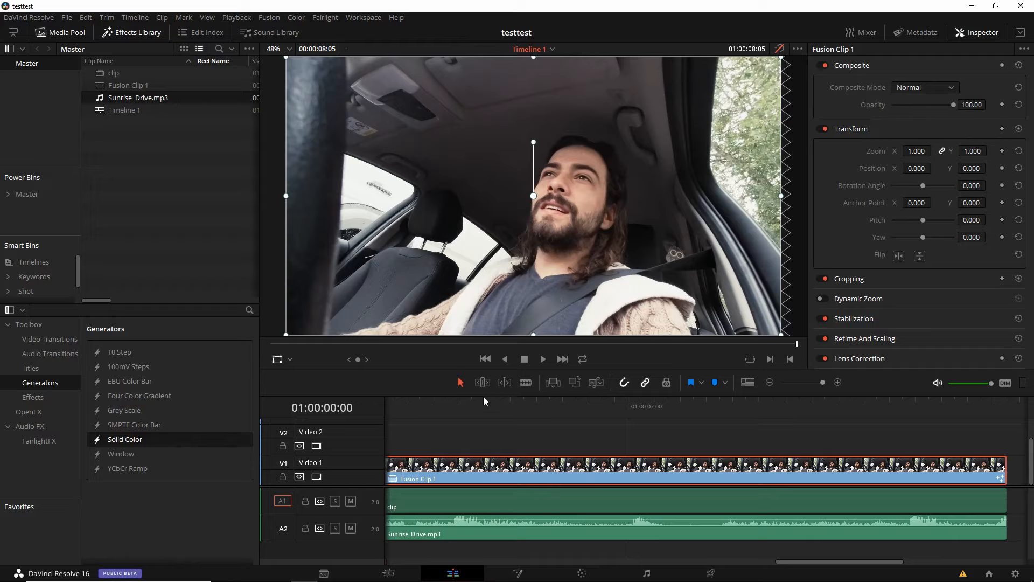
click(525, 406)
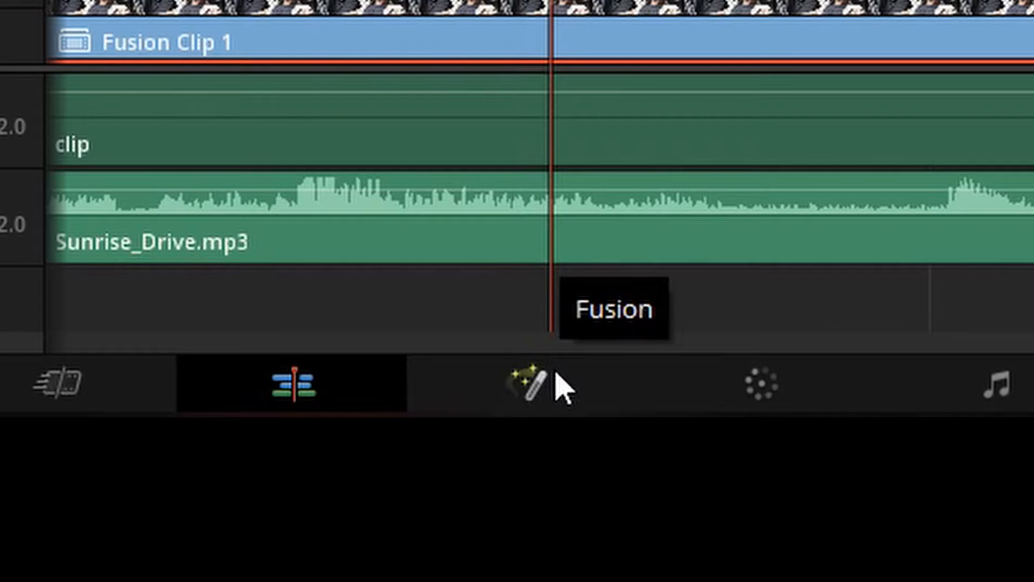
click(561, 385)
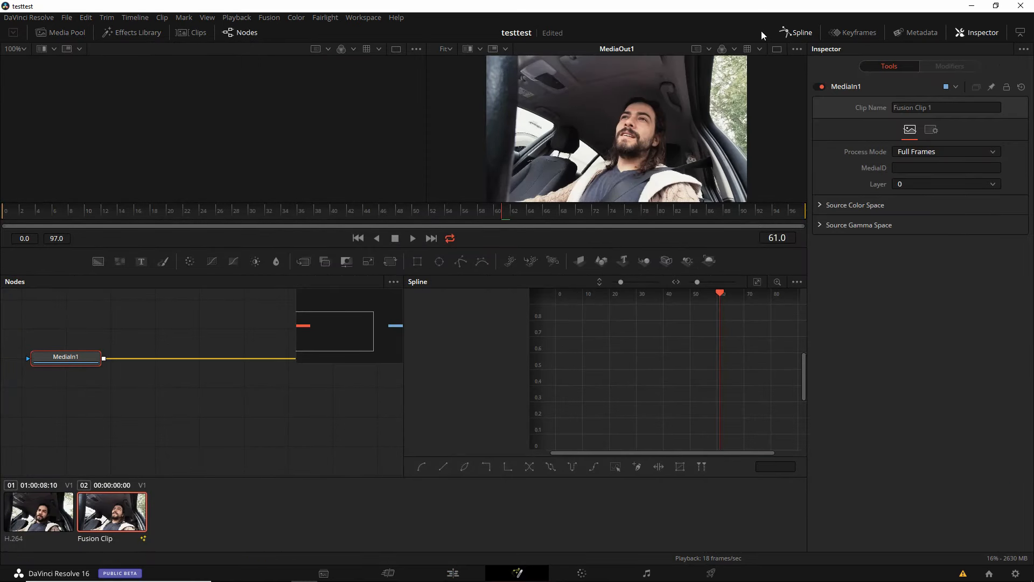
- Hide the spline editor and Inspector to enlarge the viewers, and show MediaIn1 in the empty viewer
click(797, 33)
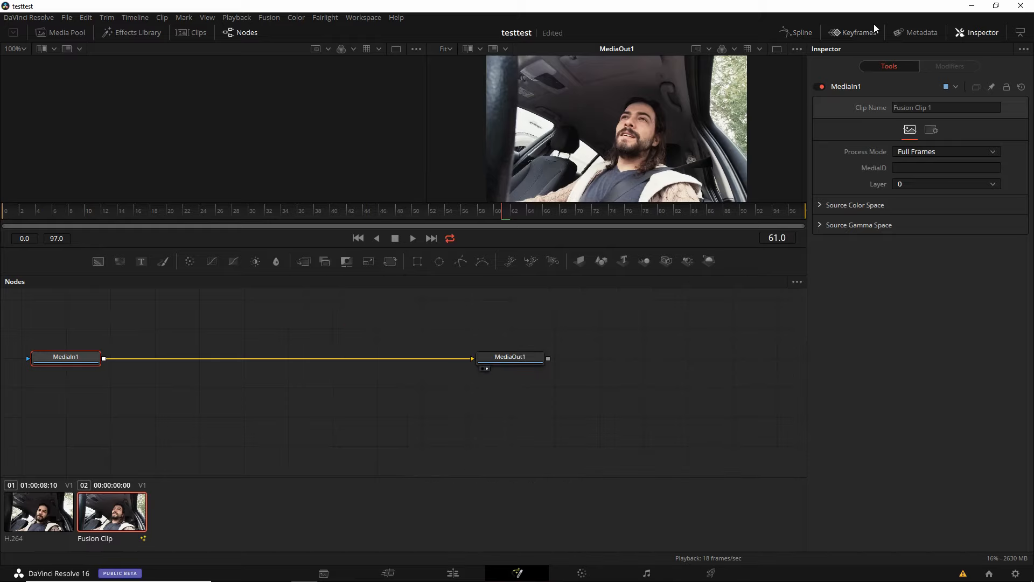
click(978, 32)
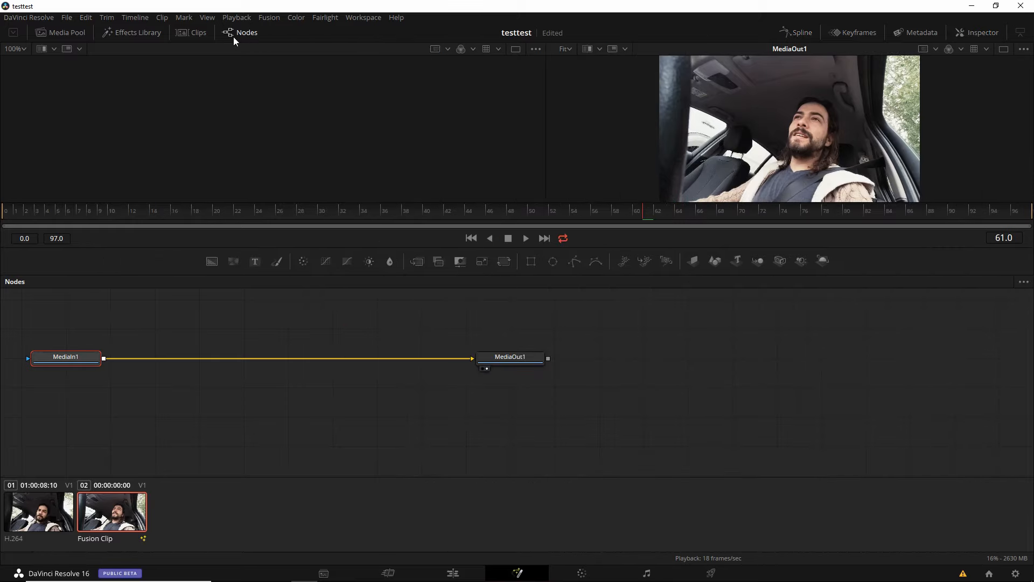
drag(381, 247, 381, 345)
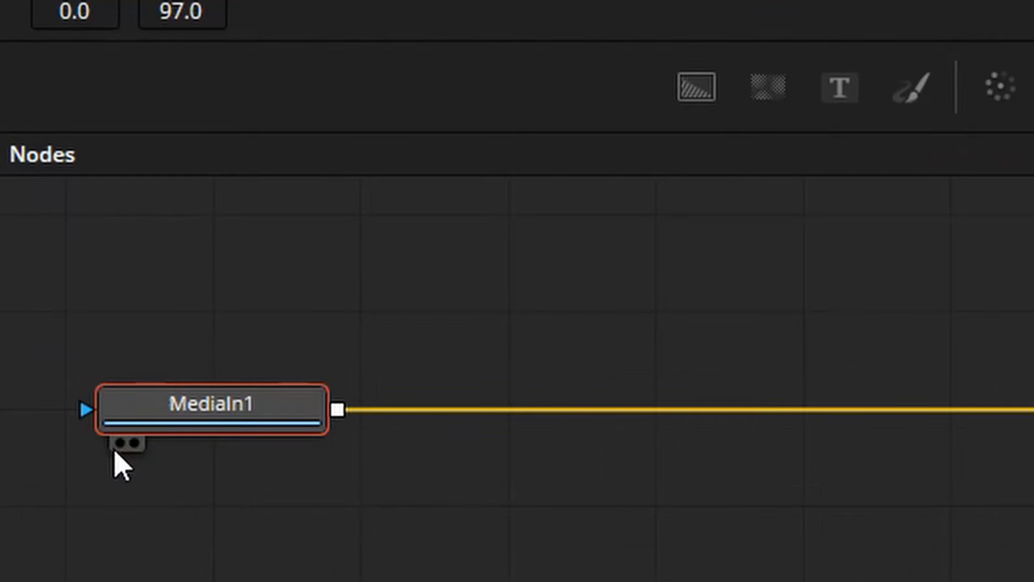
click(37, 467)
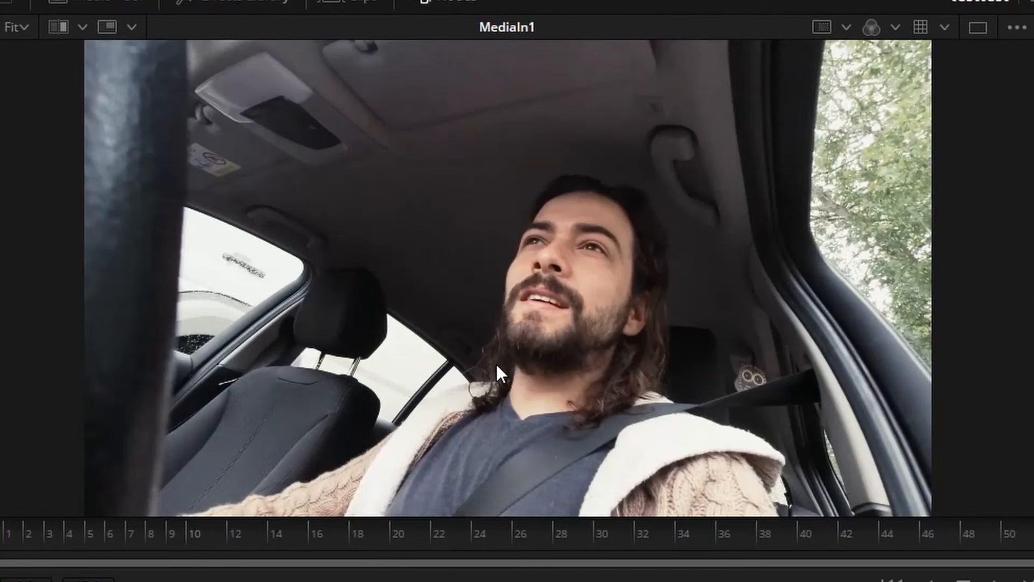
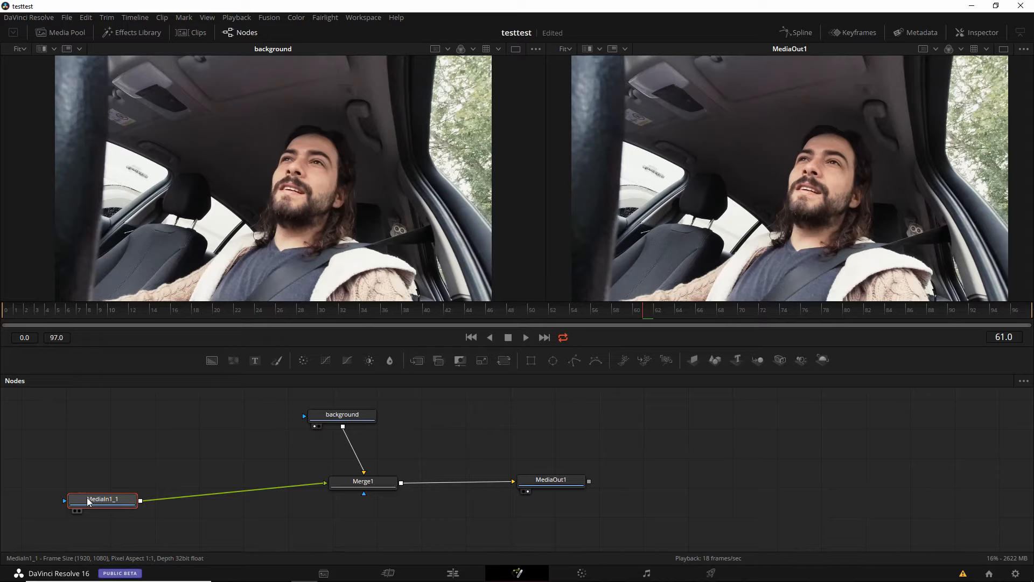
- Rename the MediaIn1_1 node as foreground and move it a little closer to Merge1
key(F2)
text(foregro)
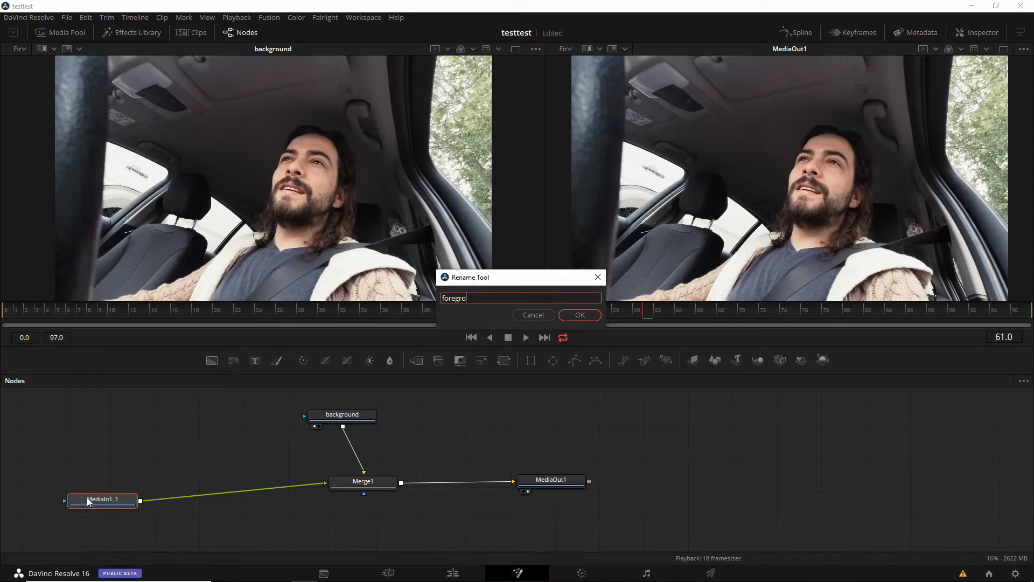
text(und)
key(Return)
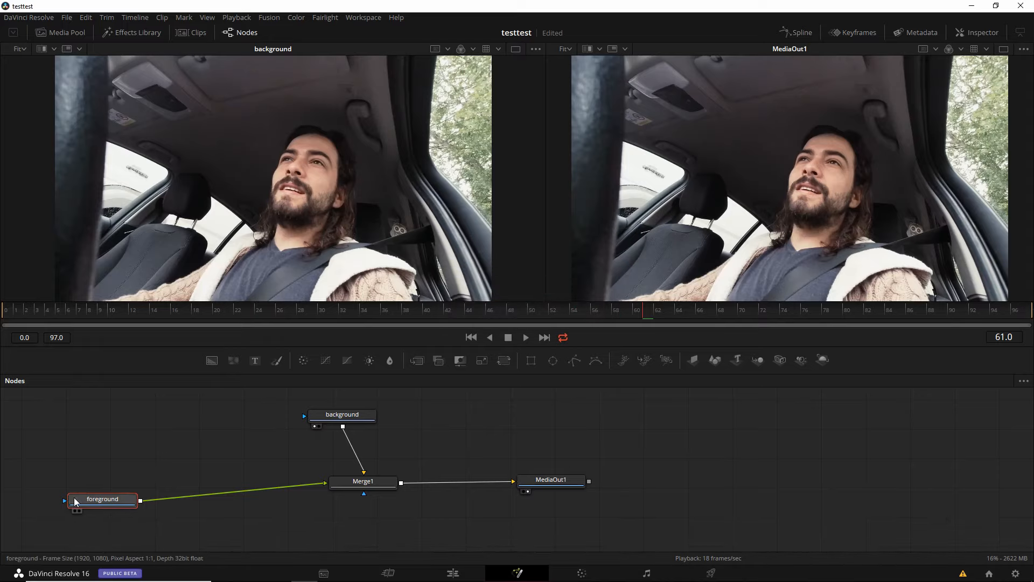
drag(104, 504, 173, 511)
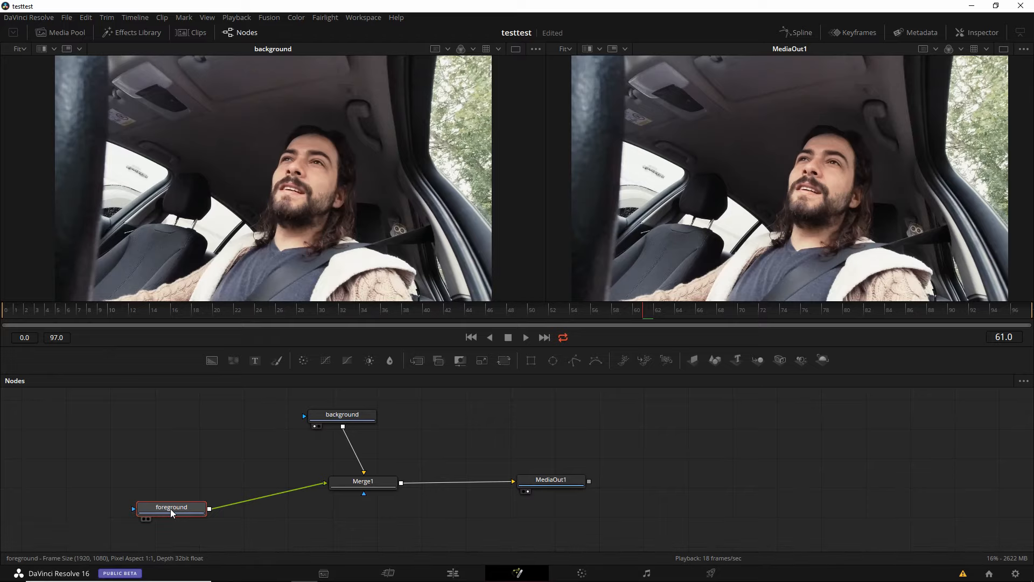
- Move the background node farther away from Merge1 to make room after it, and save the project
click(337, 422)
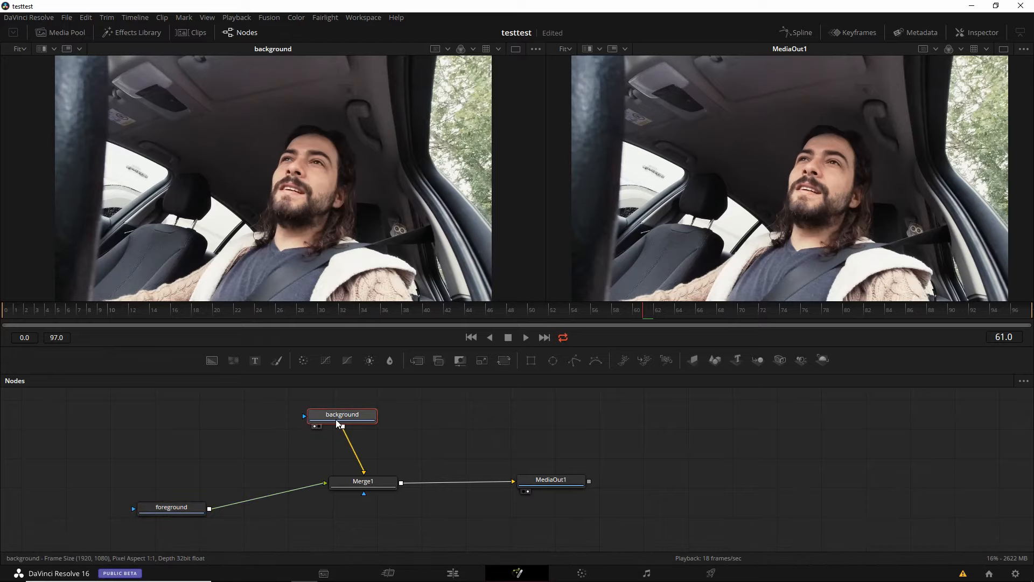
drag(337, 422, 275, 421)
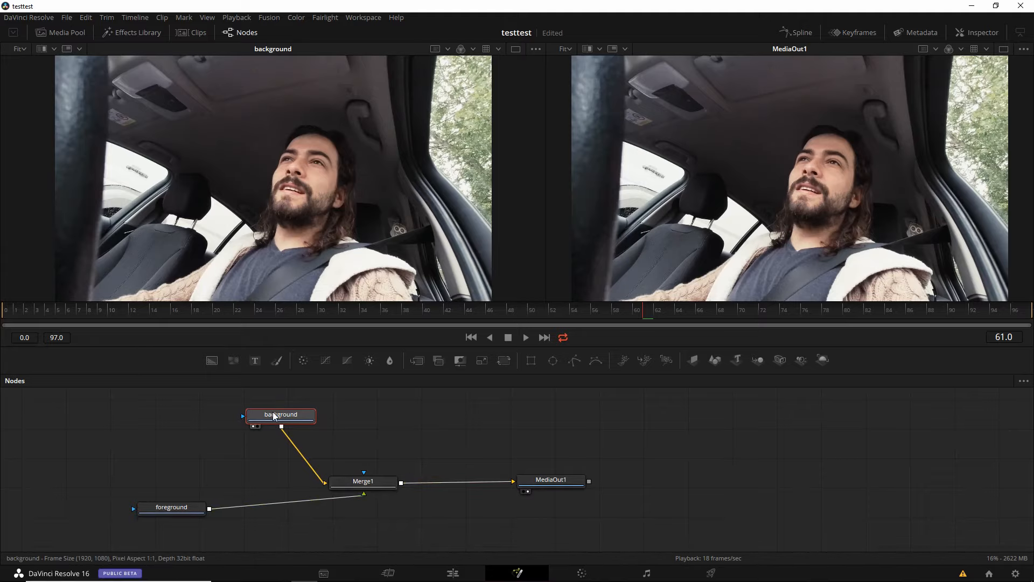
mouse_move(274, 415)
key(ctrl+s)
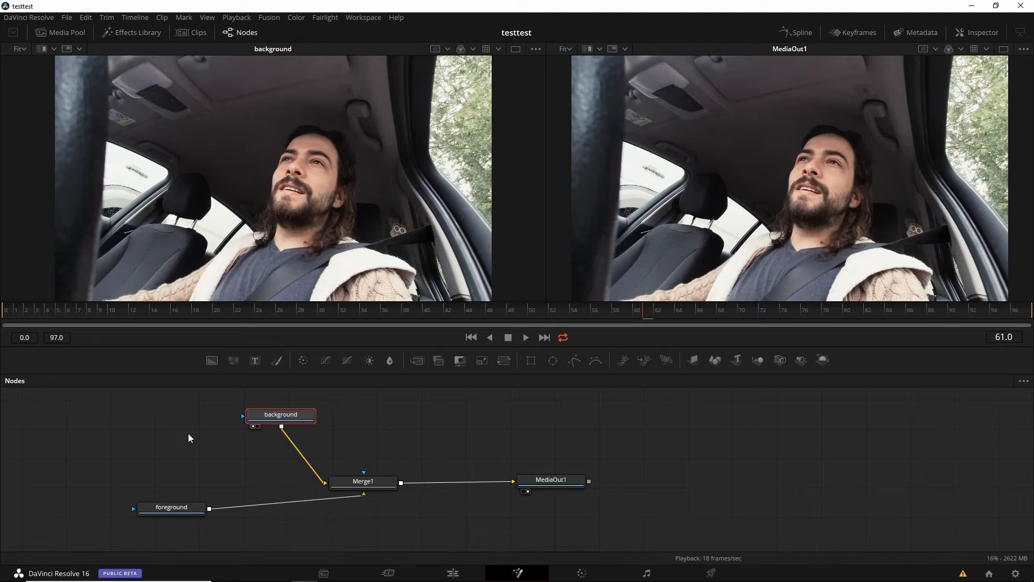
- Insert a Color Corrector node between the background node and Merge1, and space the nodes apart
key(shift+space)
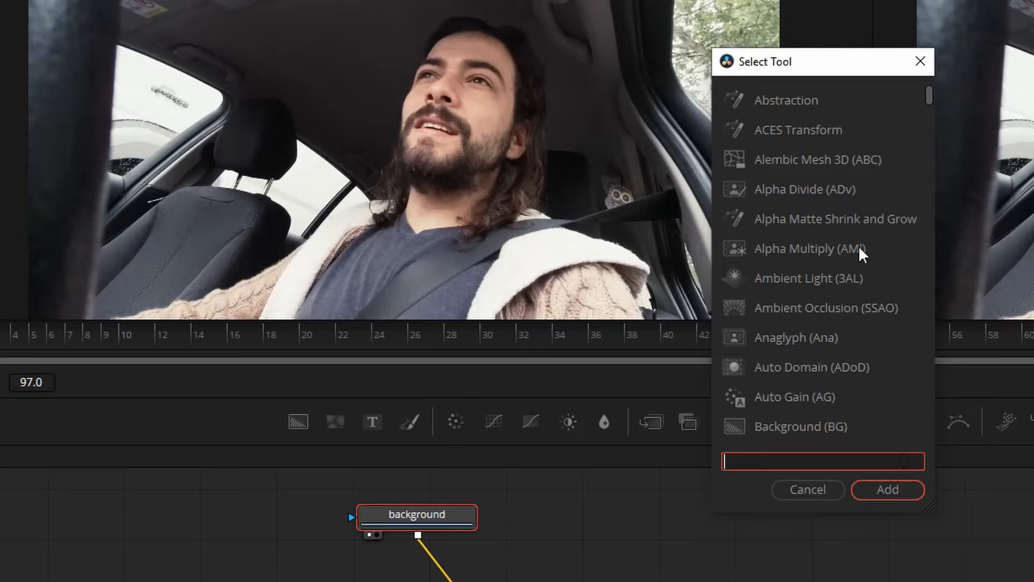
drag(932, 96, 972, 25)
click(795, 461)
text(color c)
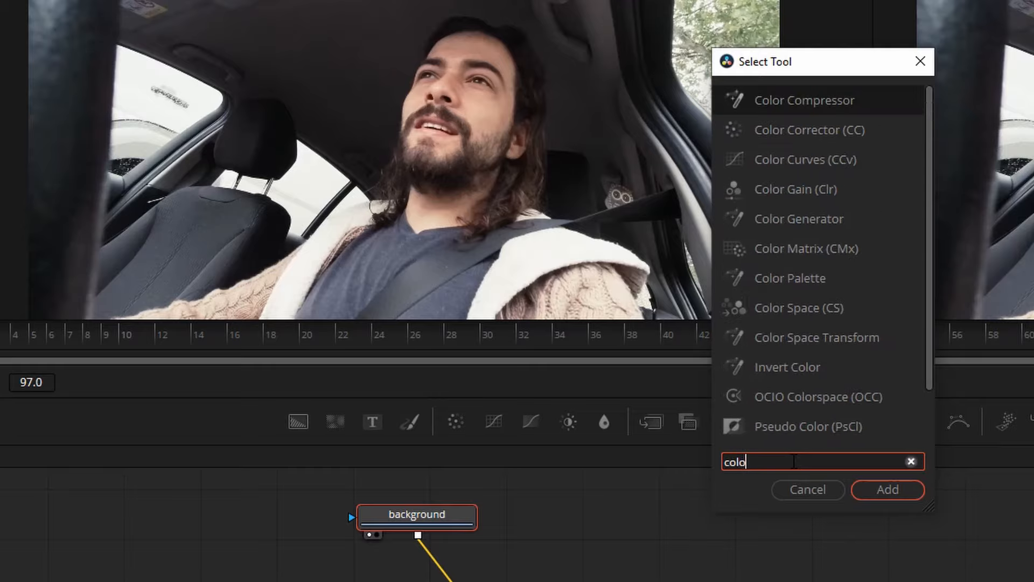
click(802, 139)
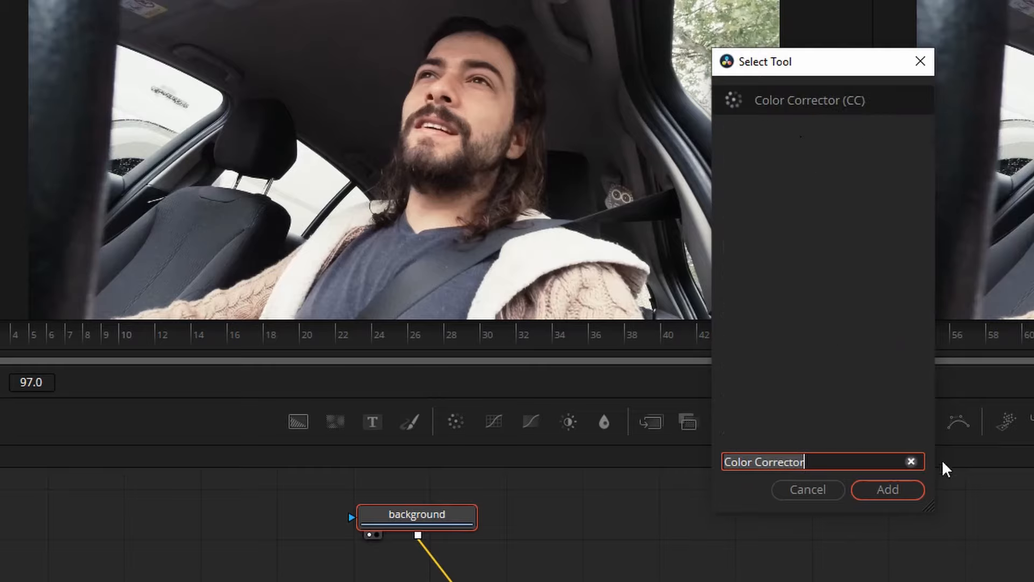
click(887, 491)
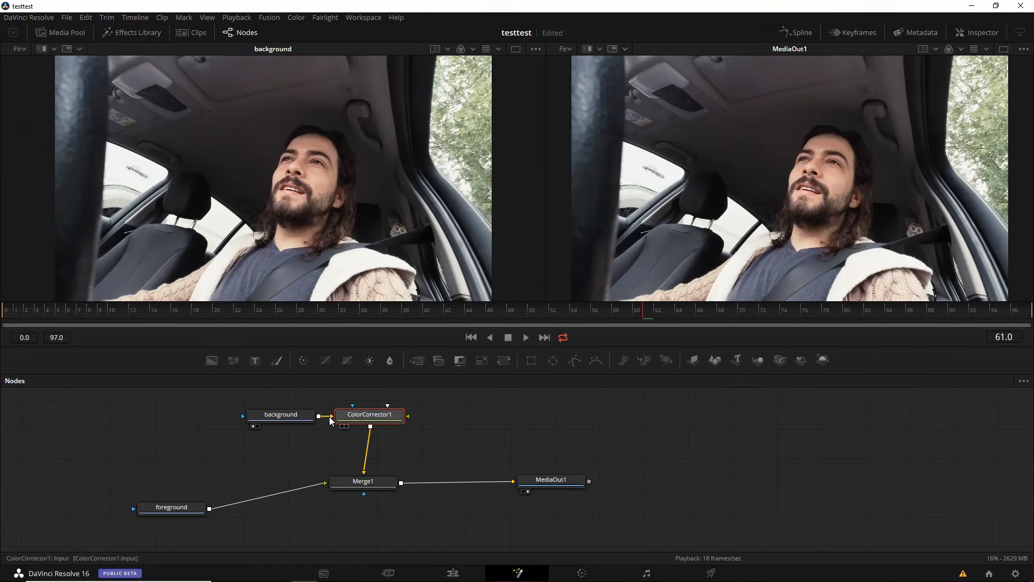
drag(371, 416, 344, 418)
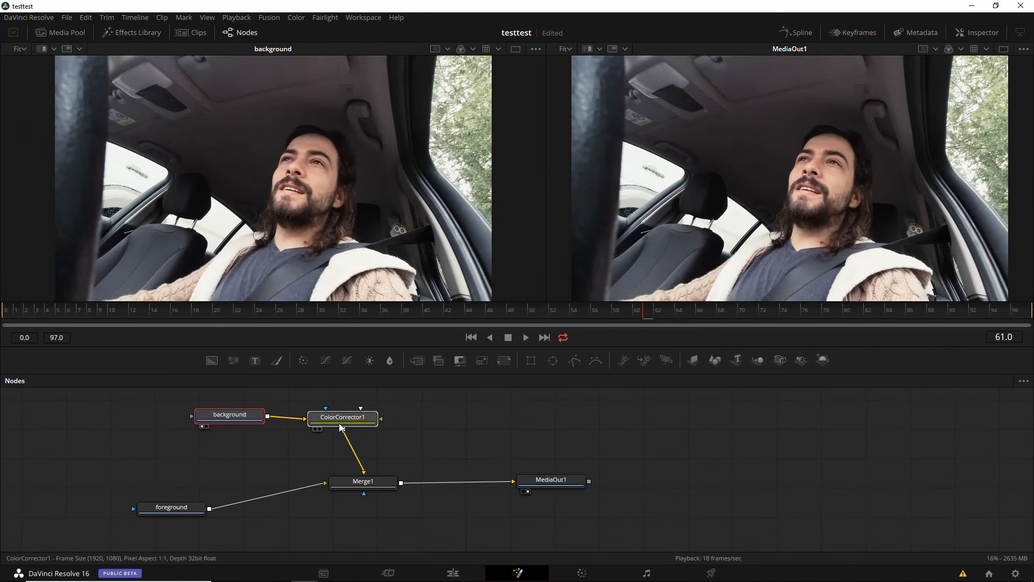
click(222, 414)
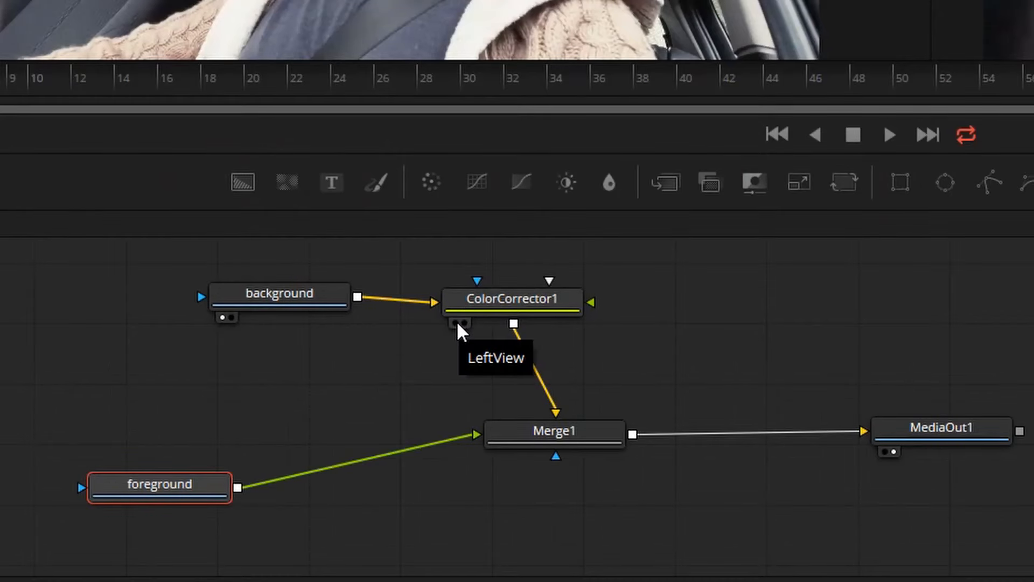
- Show ColorCorrector1 in the first viewer and tint the background strongly red in its Master color range
click(456, 322)
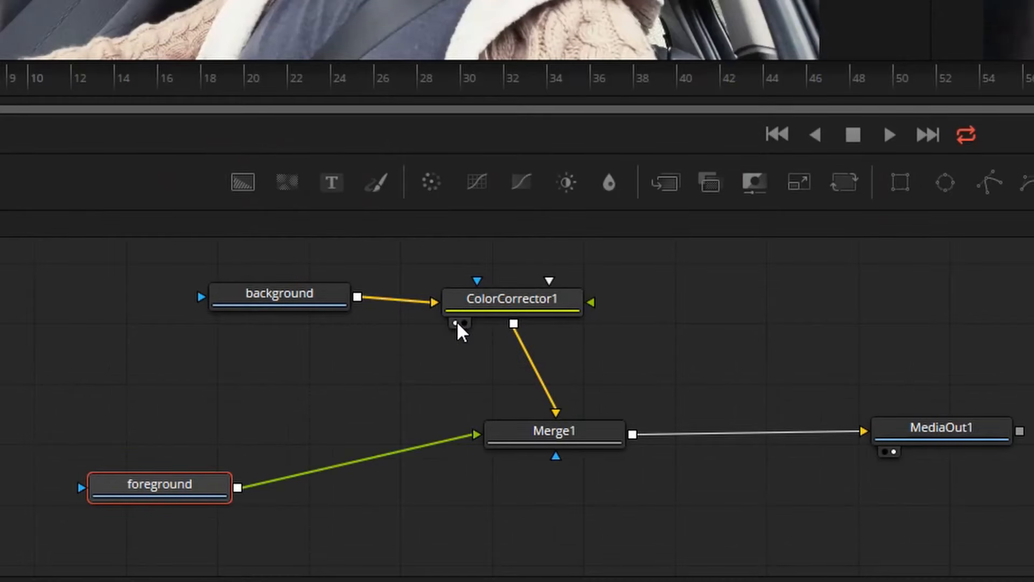
click(494, 298)
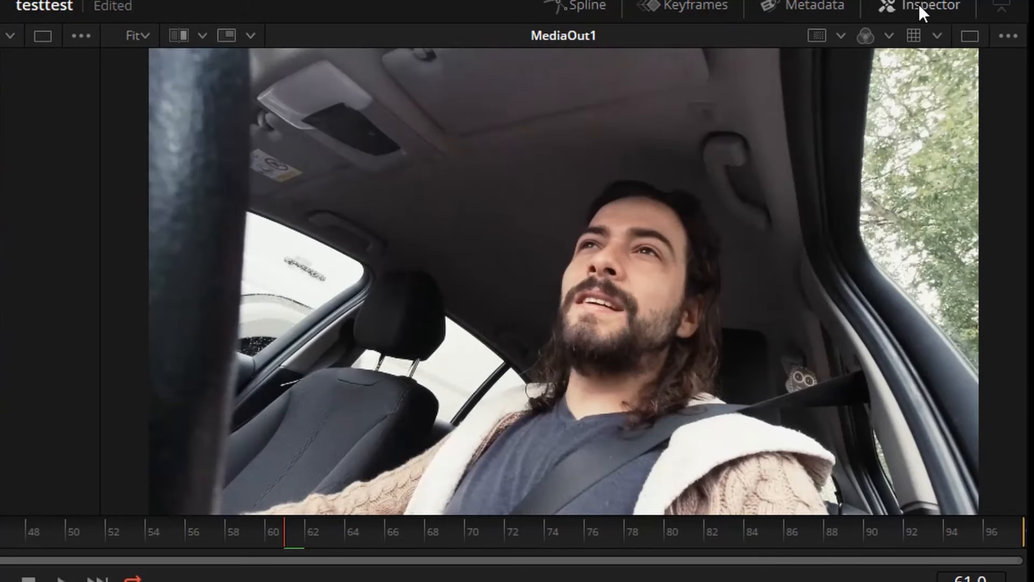
click(919, 4)
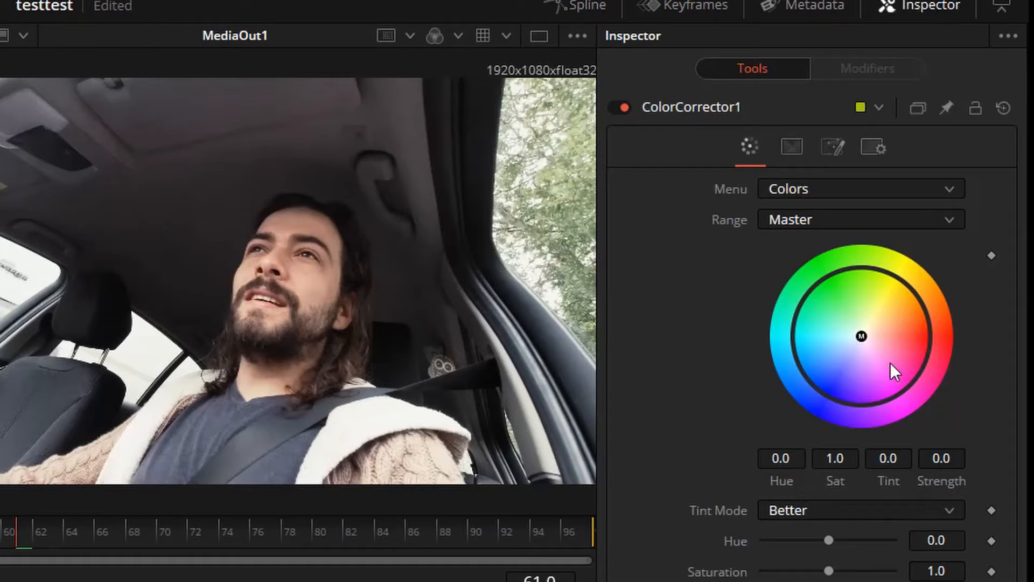
drag(865, 334, 936, 339)
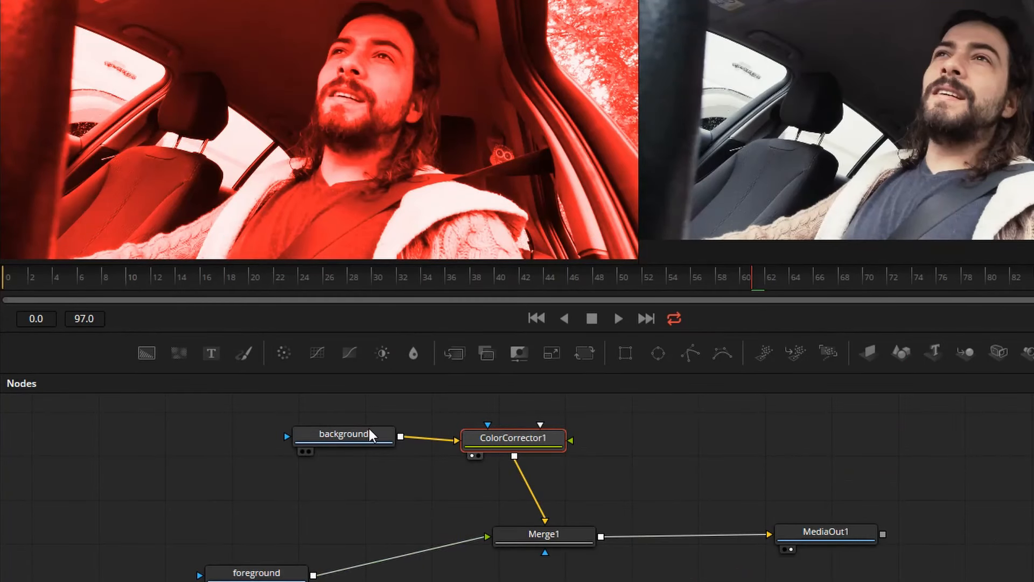
- Show Merge1 in the first viewer instead of ColorCorrector1 and move the foreground node below the background node
drag(371, 434, 354, 434)
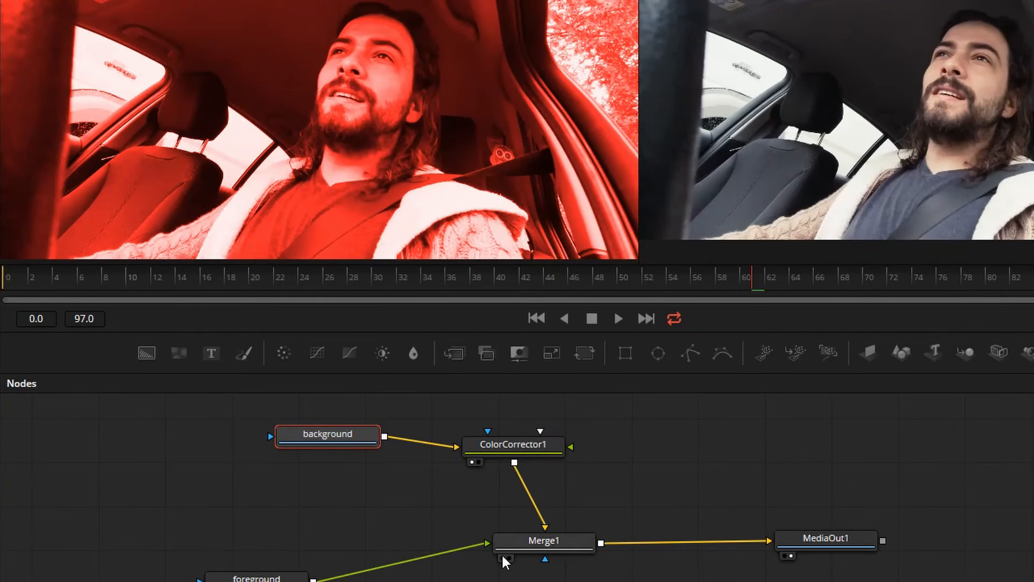
click(505, 559)
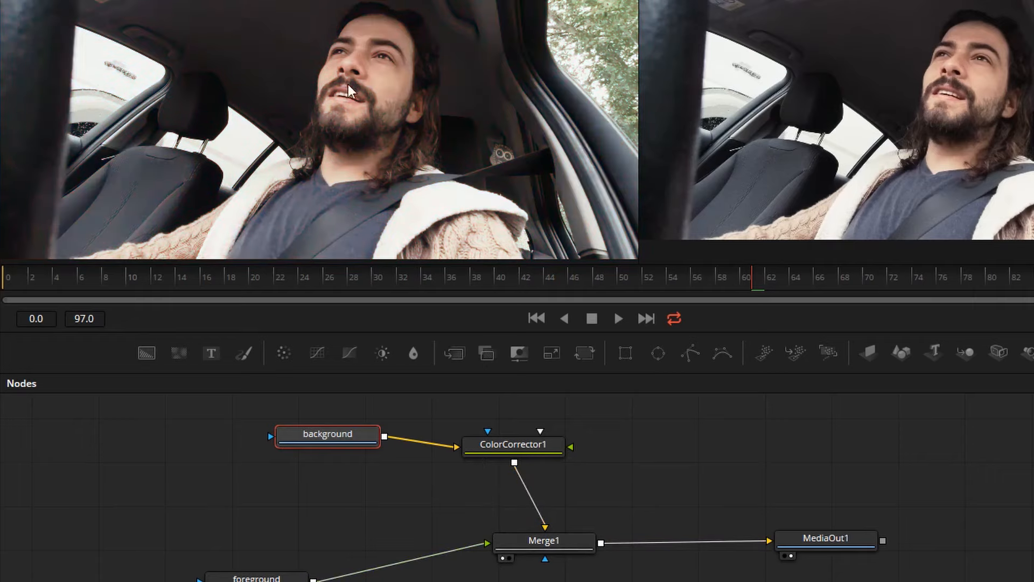
drag(256, 578, 320, 533)
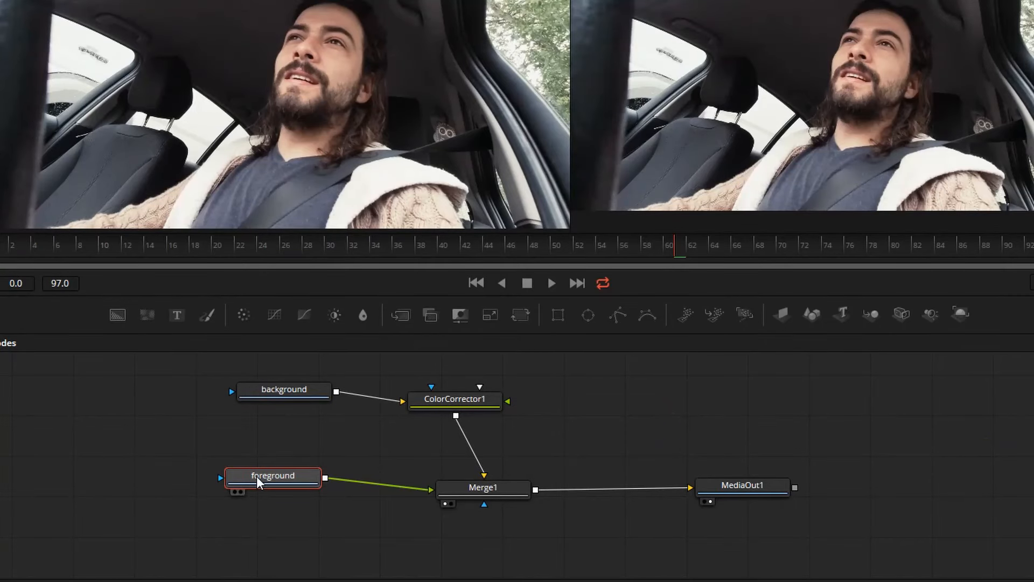
- Add a BSpline mask node to the foreground node and place it before that node
key(shift+space)
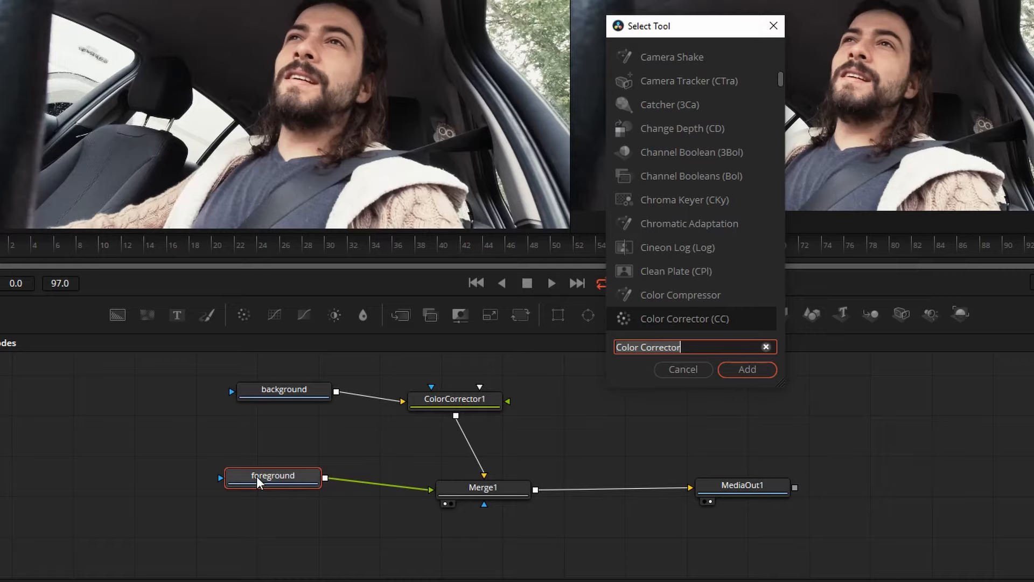
key(ctrl+a)
text(rec)
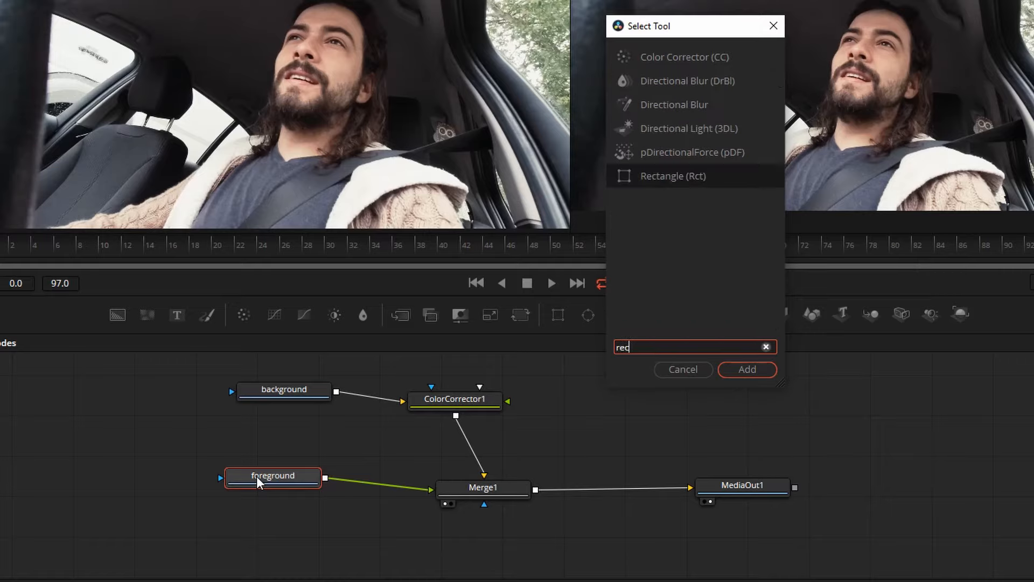
key(BackSpace)
key(BackSpace)
key(BackSpace)
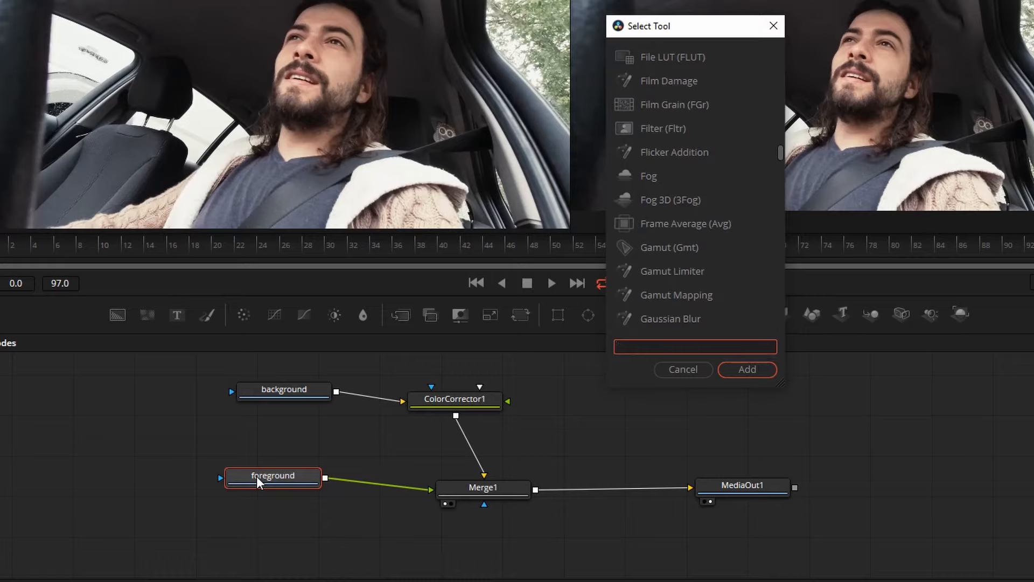
text(pain)
key(BackSpace)
key(BackSpace)
key(BackSpace)
key(BackSpace)
text(sp)
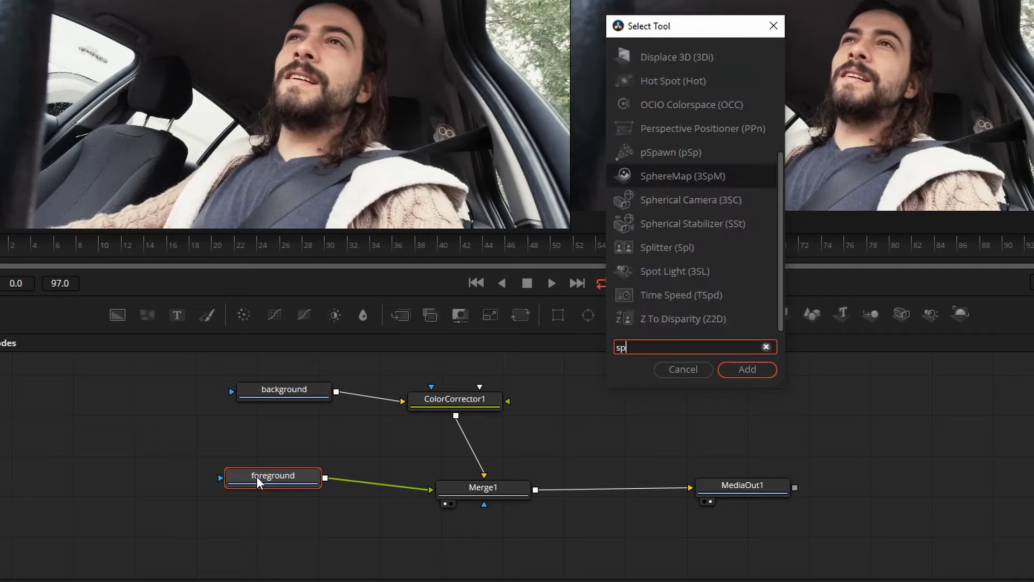
text(li)
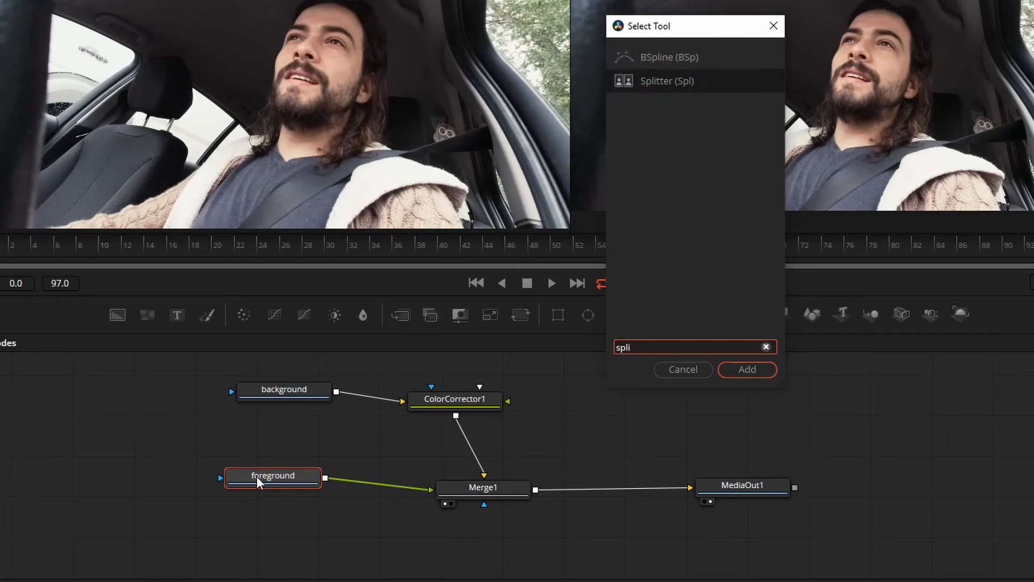
click(659, 57)
click(748, 370)
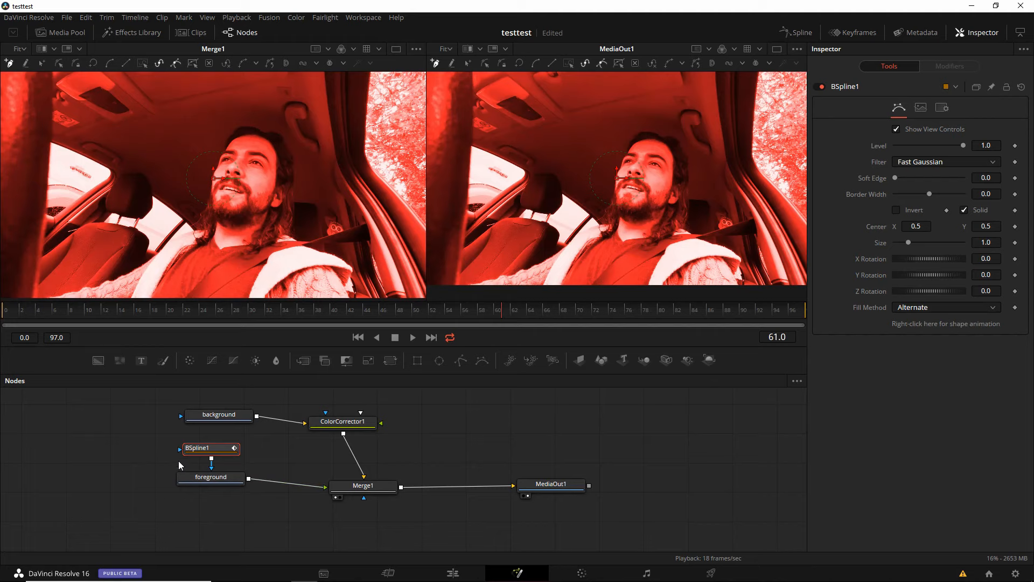
drag(198, 451, 113, 463)
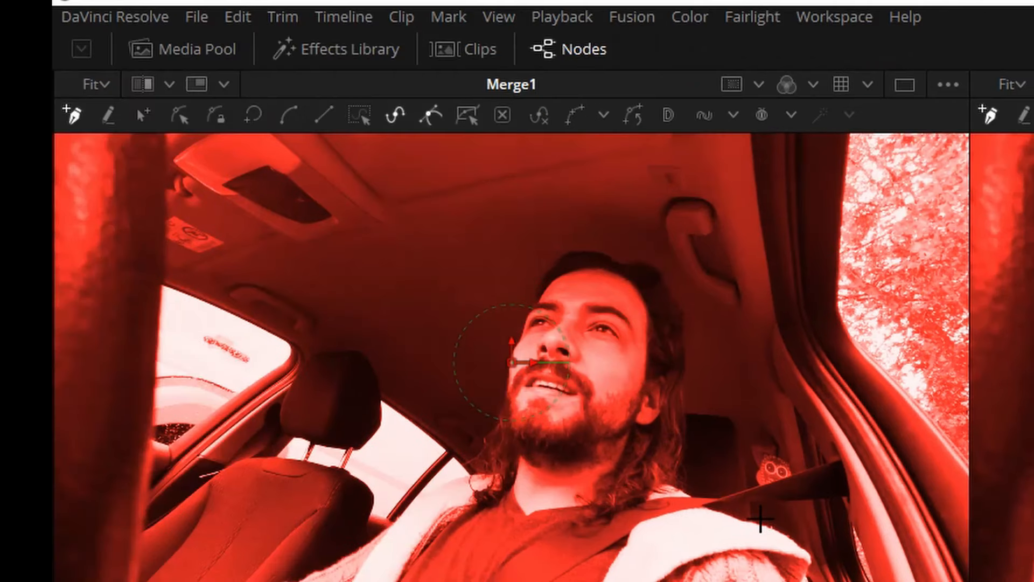
- Draw the BSpline mask outline around the driver so only he is cut out from the foreground
scroll(557, 123, down, 2)
click(180, 410)
click(202, 375)
click(351, 313)
click(383, 291)
click(419, 276)
click(419, 220)
click(447, 155)
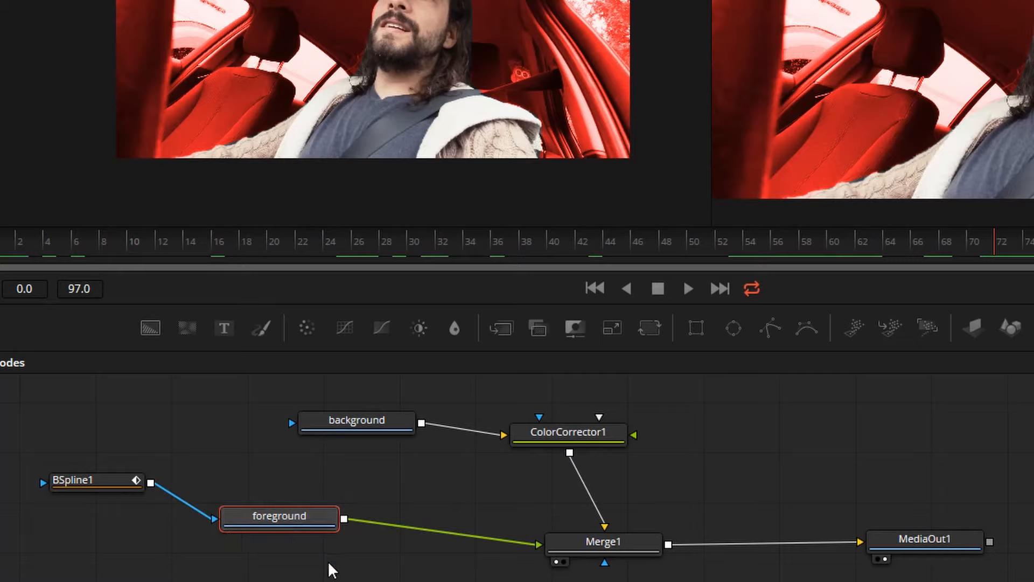
- Insert a Transform node between the foreground node and Merge1
key(shift+space)
text(tr)
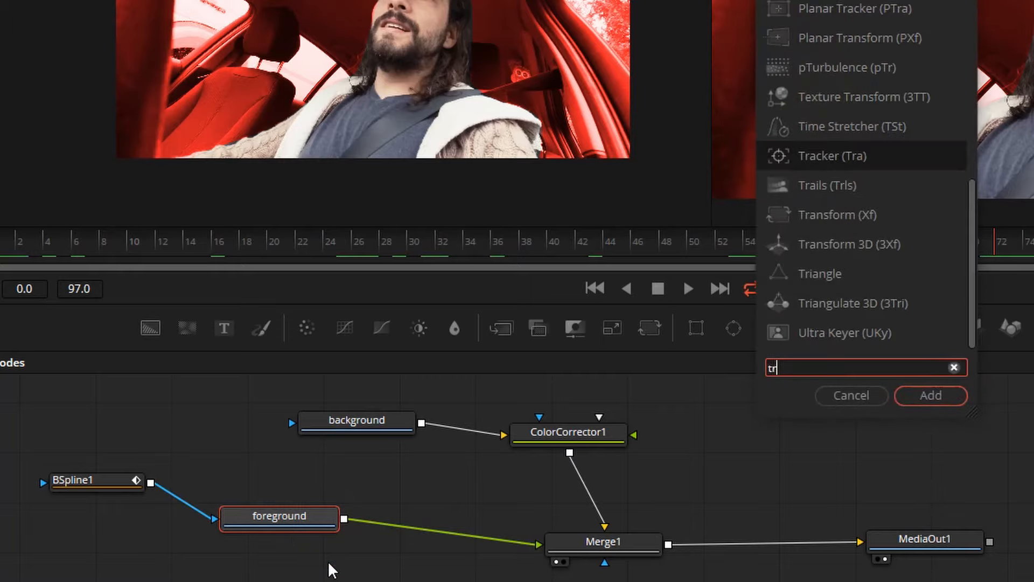
text(asf)
key(BackSpace)
key(BackSpace)
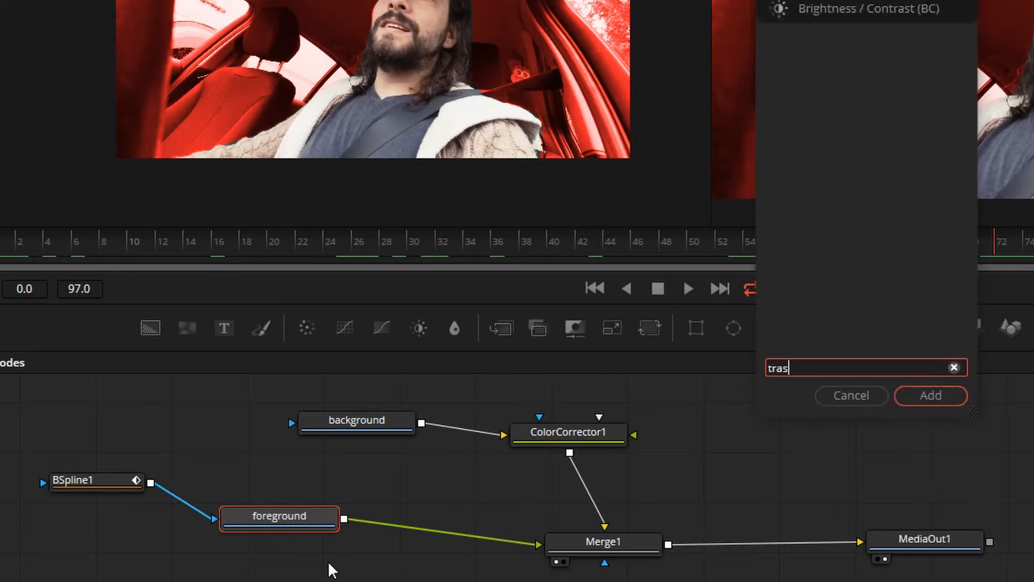
text(nsf)
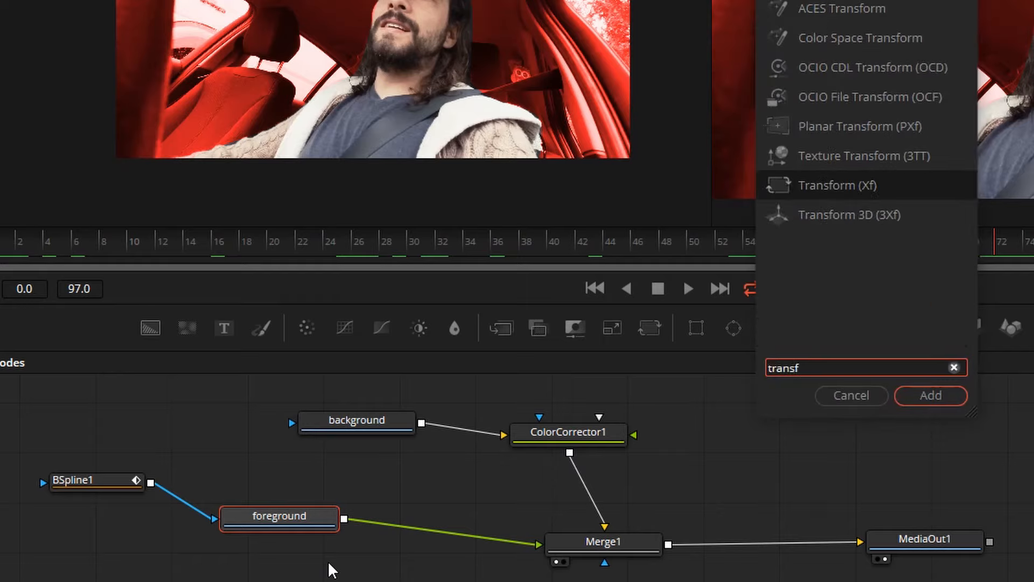
click(947, 403)
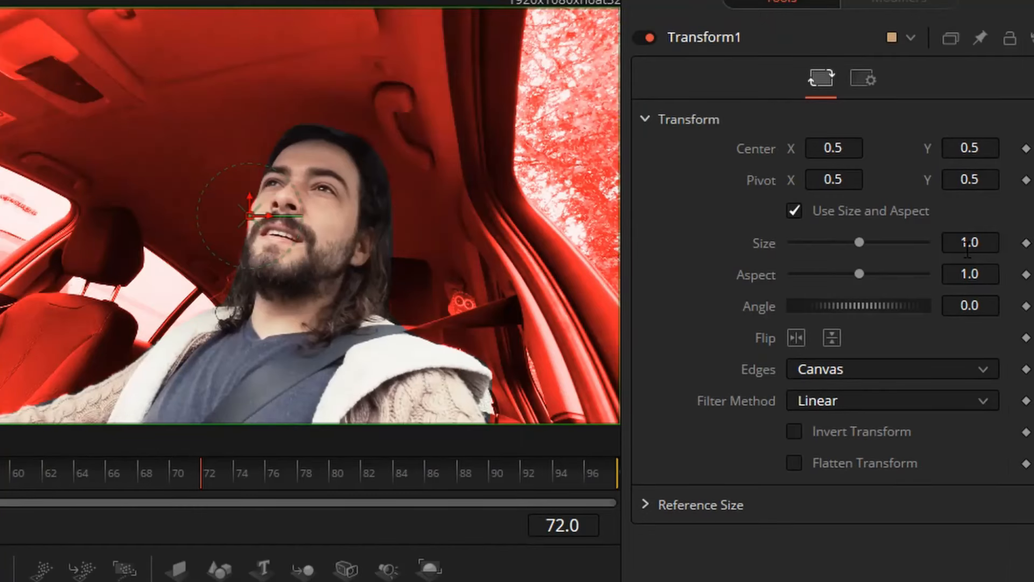
mouse_move(859, 243)
mouse_down()
mouse_move(878, 243)
mouse_move(862, 243)
mouse_up()
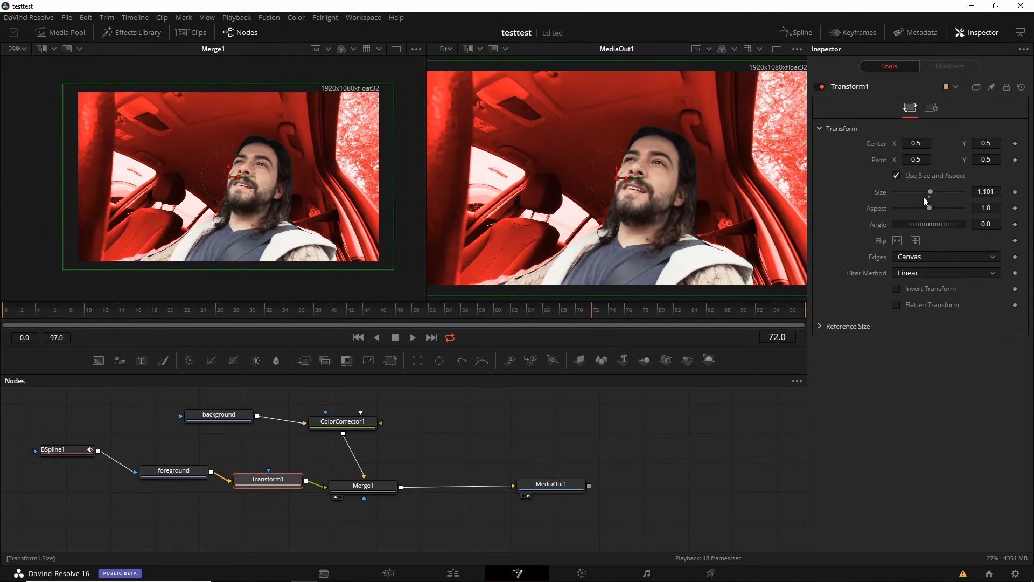
click(858, 252)
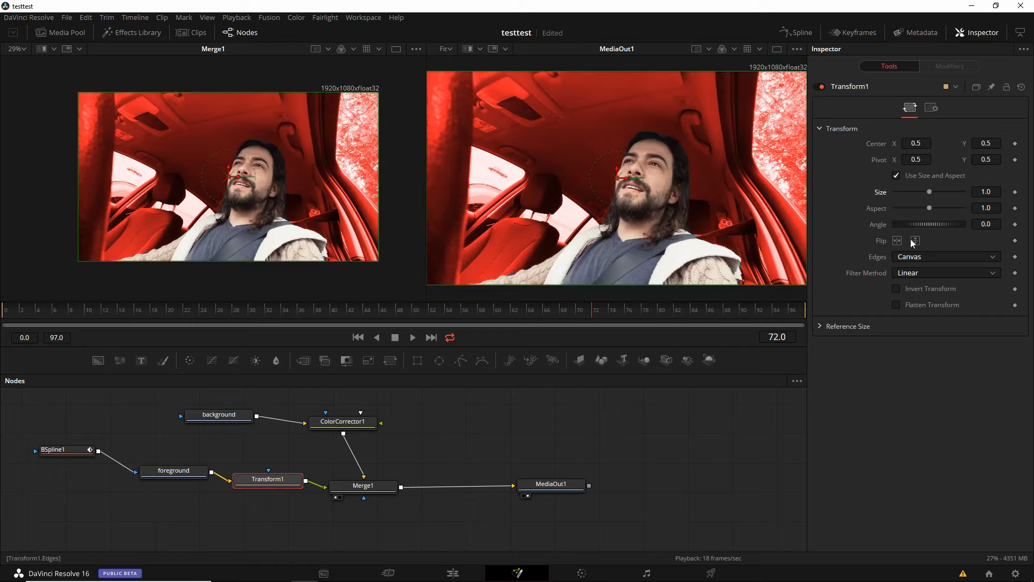
click(857, 34)
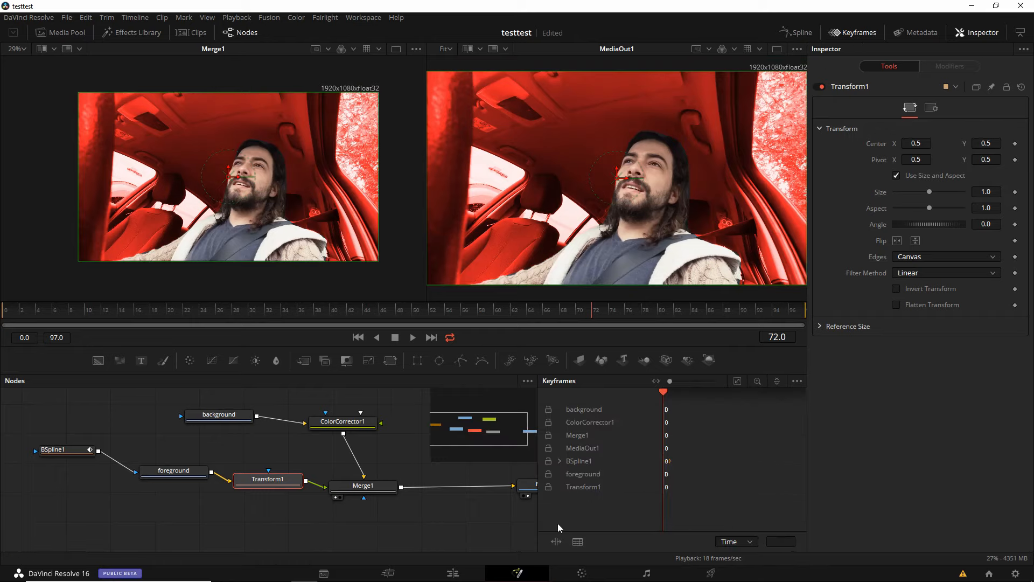
click(862, 39)
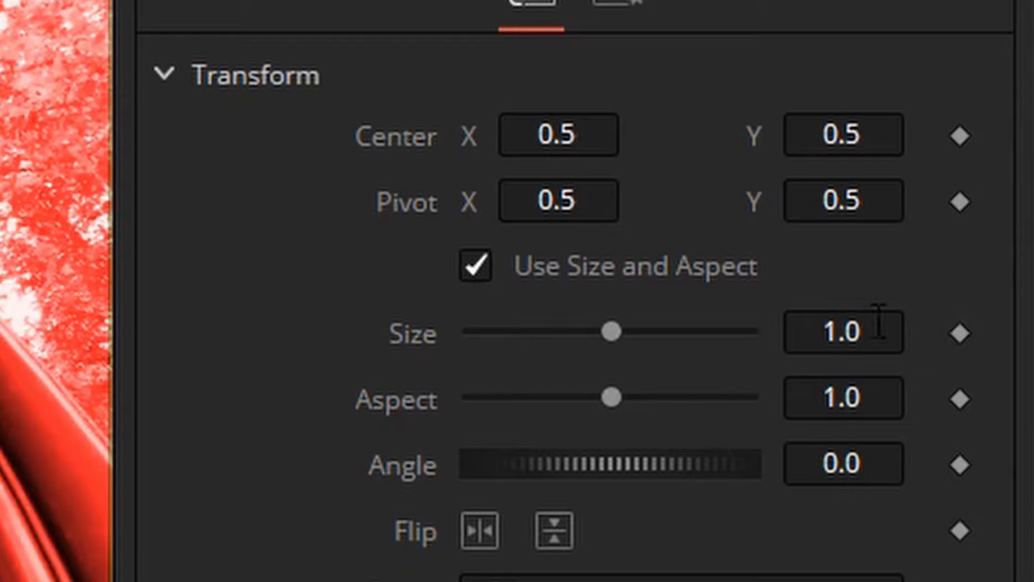
- At frame 72, keyframe the Transform's Size and Center, enlarging the driver to 1.189 and raising him to about X 0.495, Y 0.576
click(956, 335)
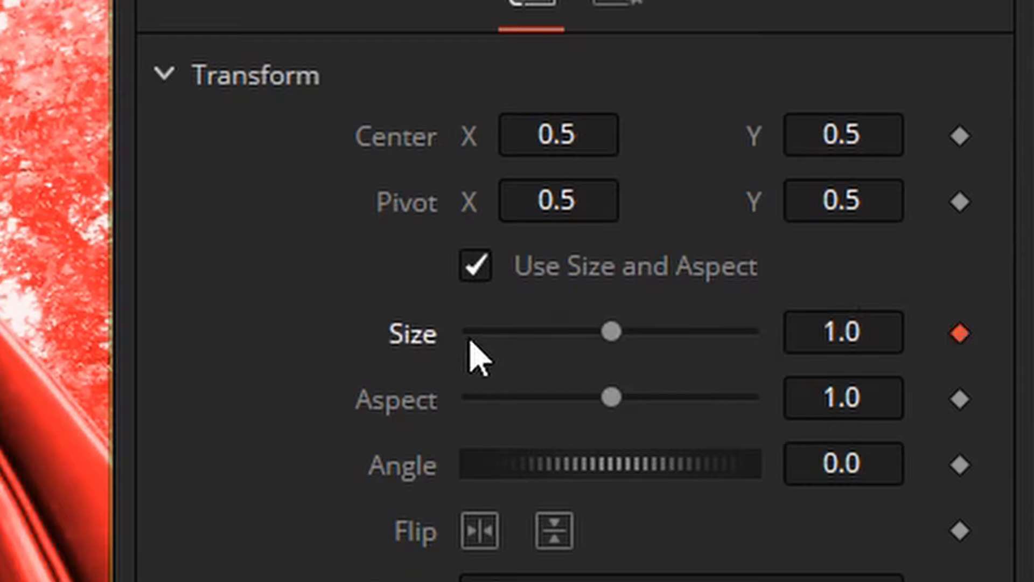
click(957, 139)
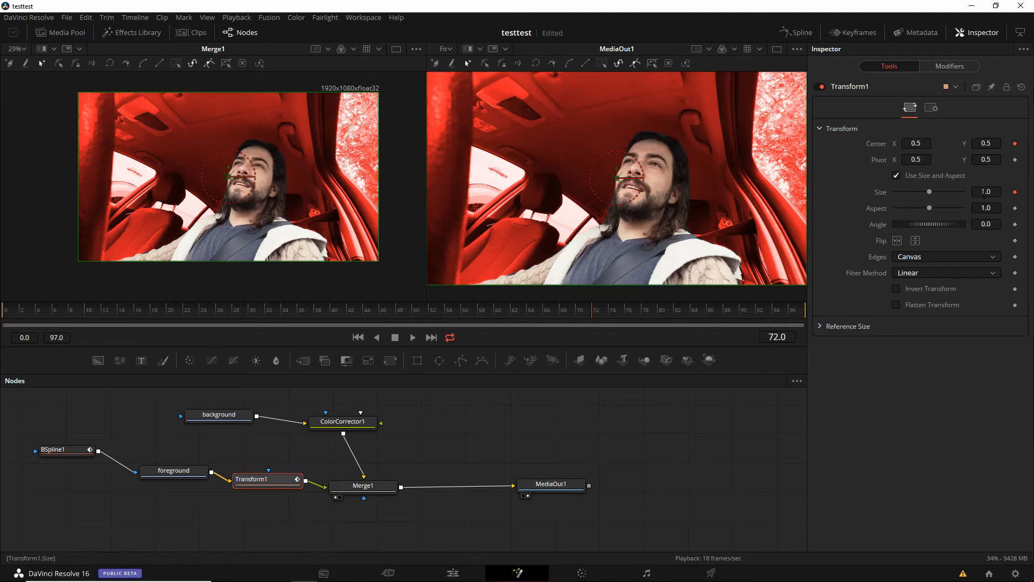
drag(984, 195, 1033, 195)
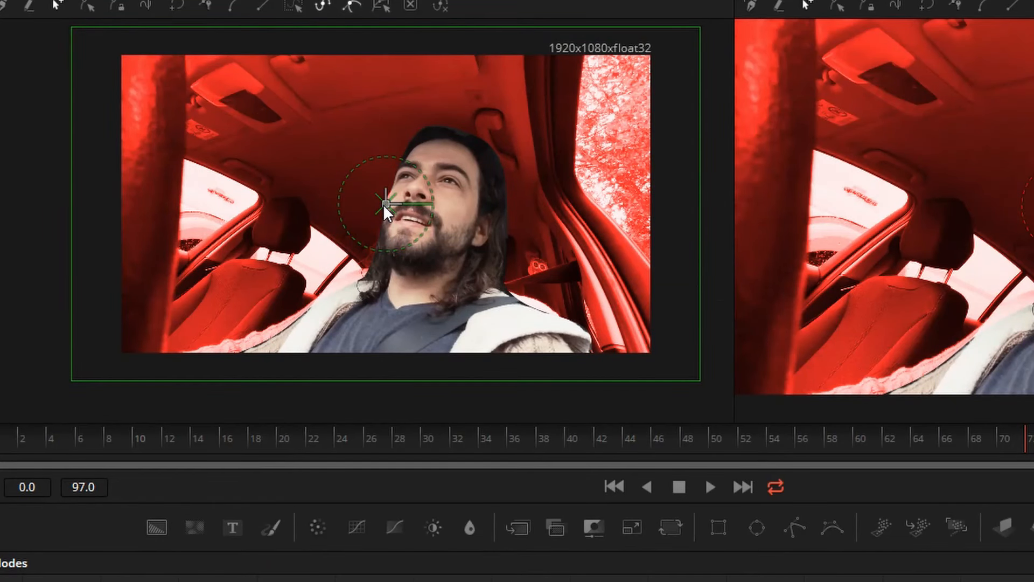
drag(386, 211, 382, 190)
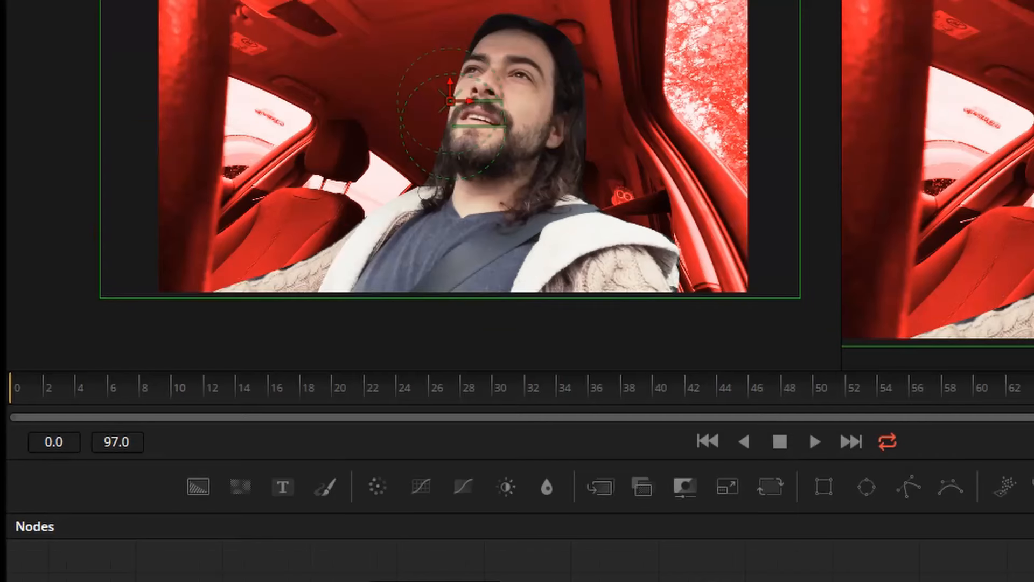
- At frame 0, keyframe the Transform's Size and Center with Size 1.0, Center X 0.5 and Center Y 0.5
drag(1031, 385, 10, 368)
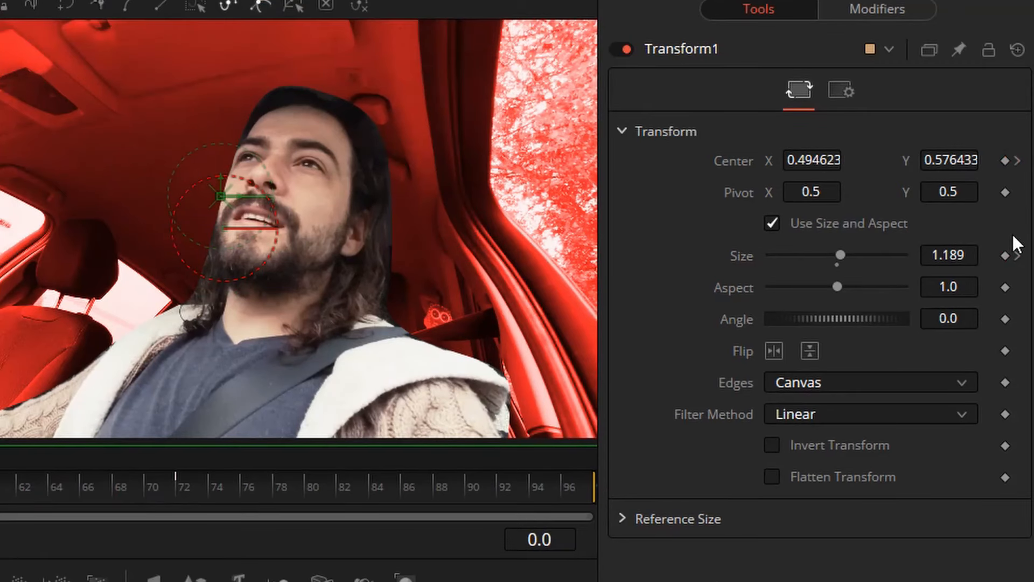
click(1003, 256)
click(837, 265)
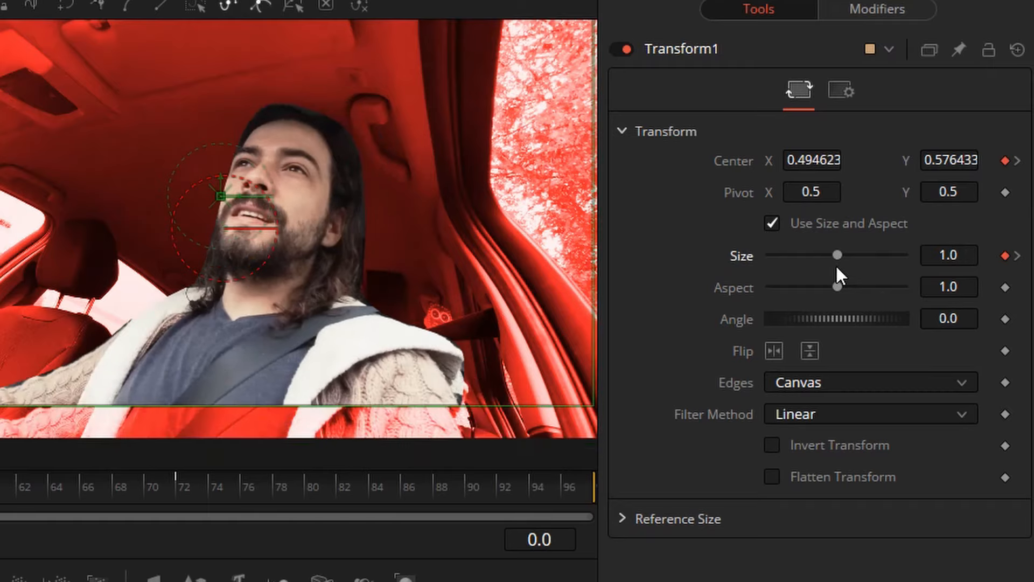
click(816, 159)
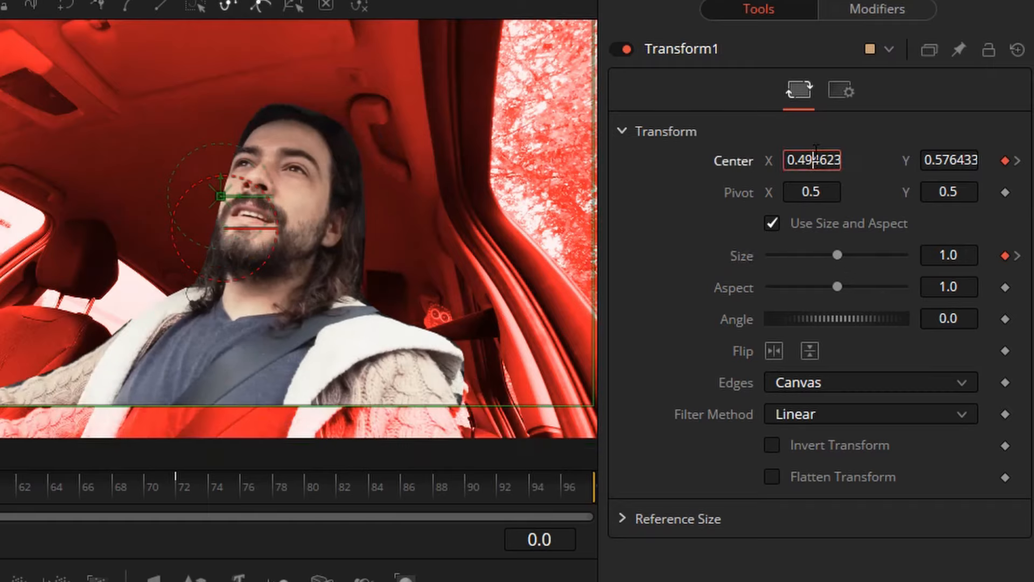
double_click(815, 160)
text(0.5)
key(Tab)
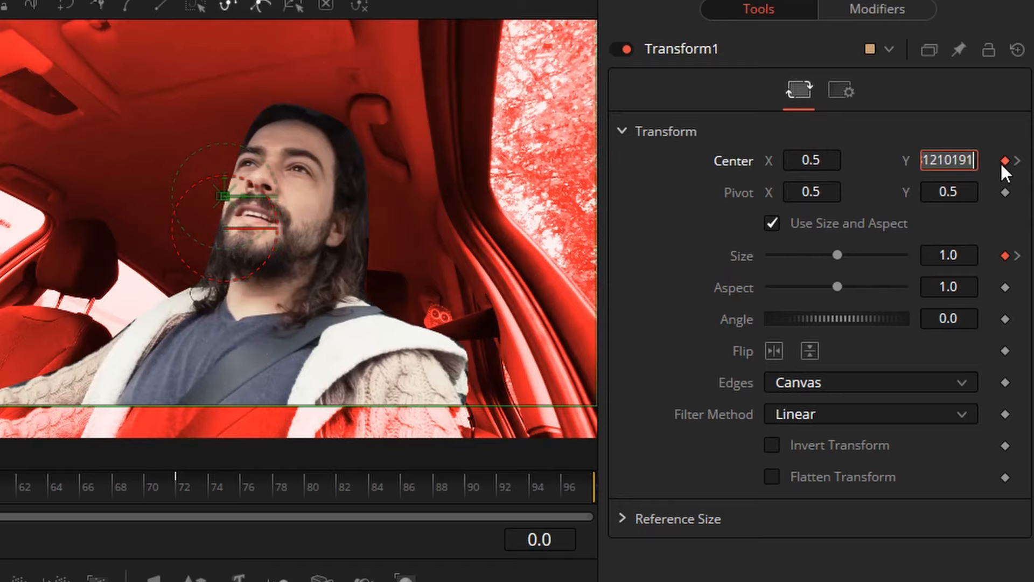
text(0.5)
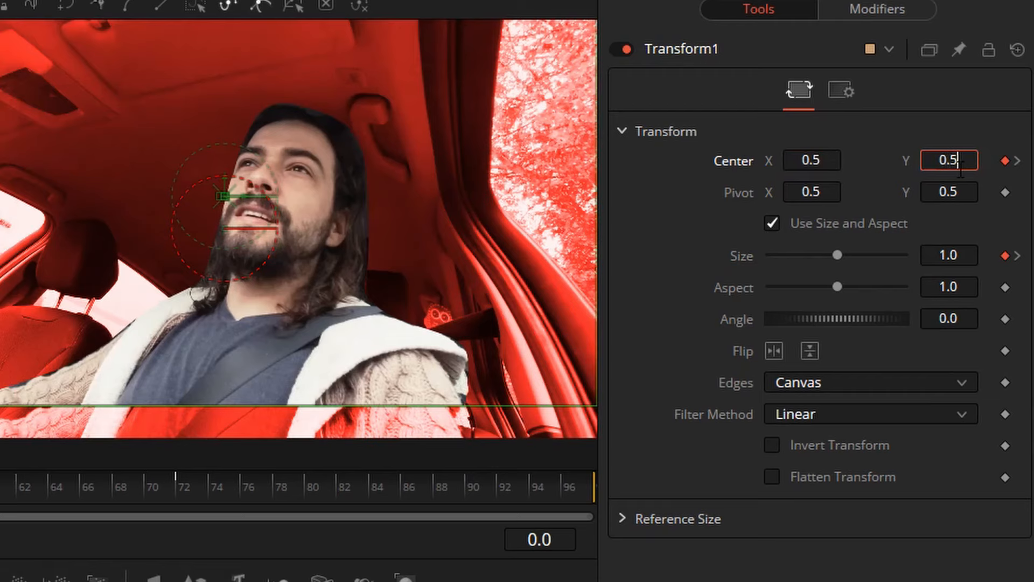
key(Tab)
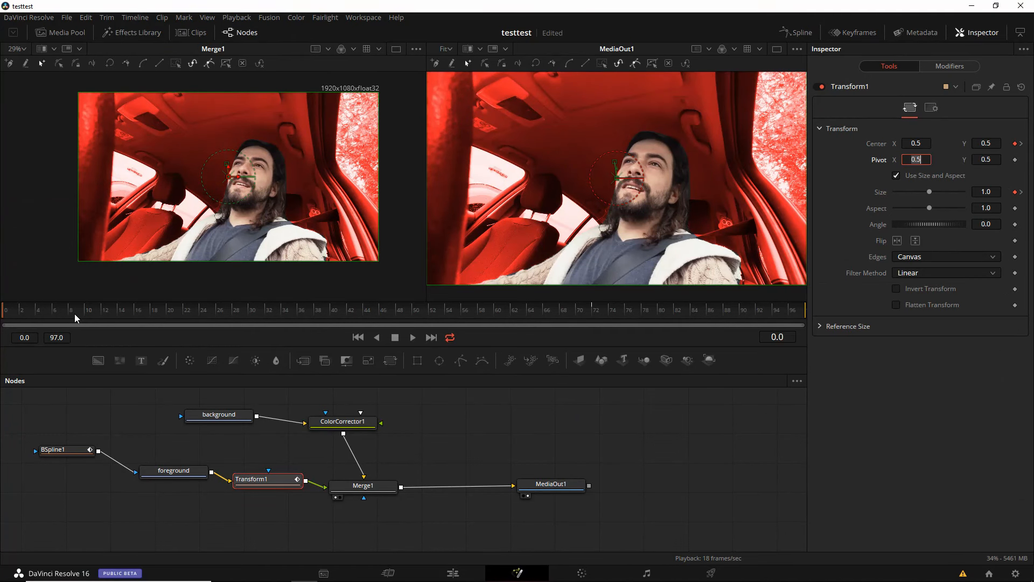
- At frame 97, keyframe the Transform's Center and Size, and set Size to 1
drag(70, 315, 777, 300)
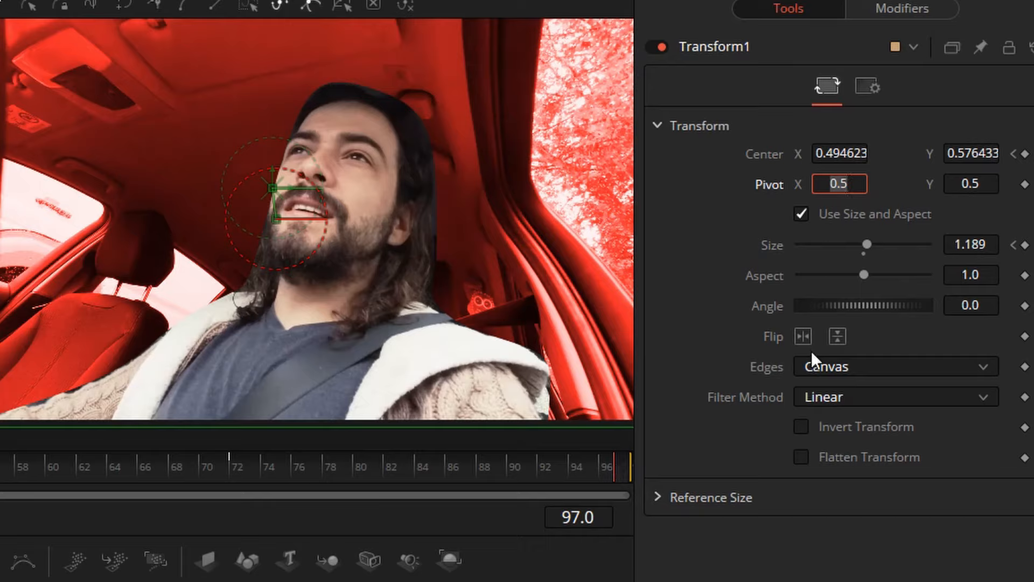
click(1025, 155)
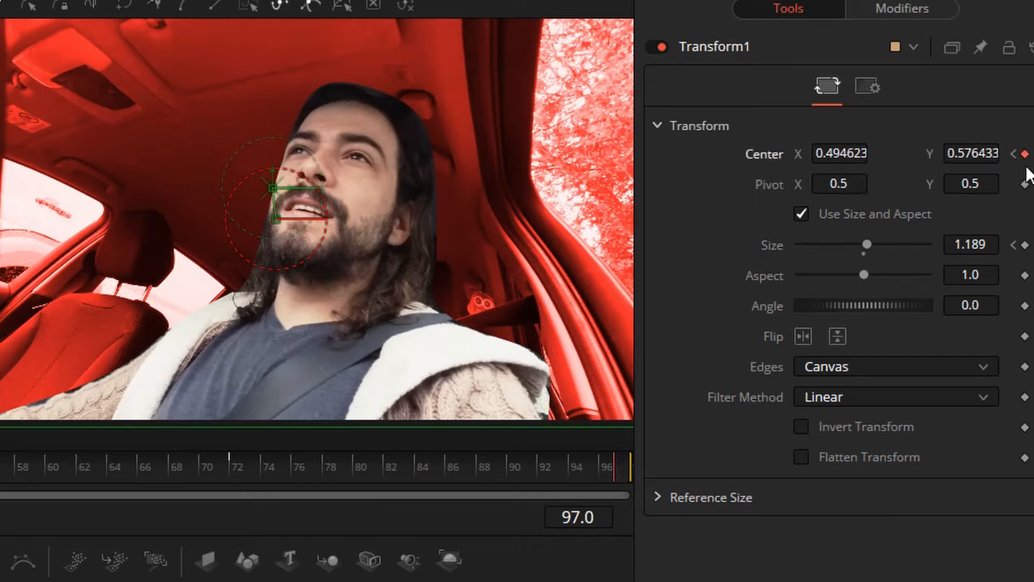
click(1025, 245)
click(980, 245)
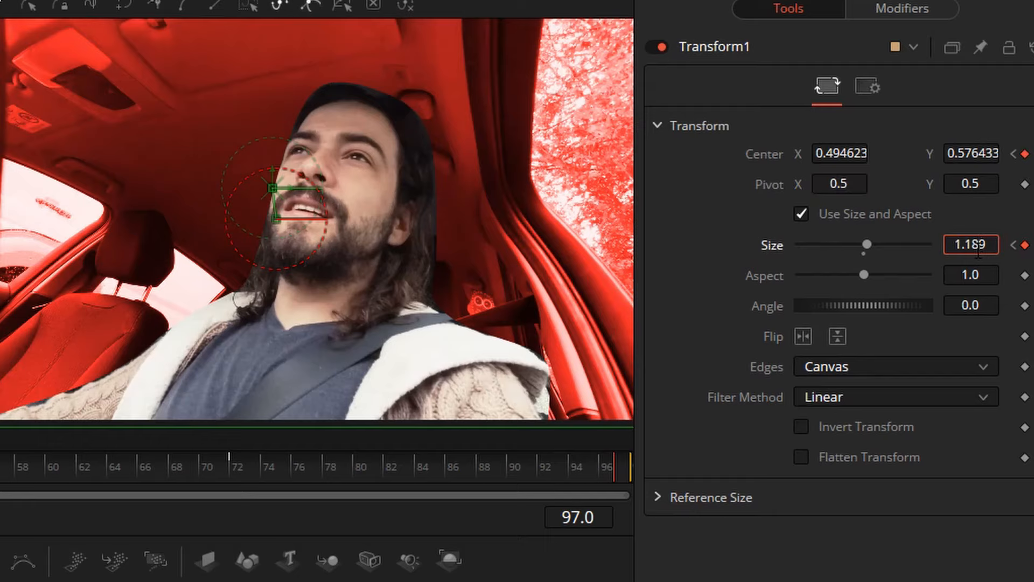
double_click(978, 249)
text(1)
key(Tab)
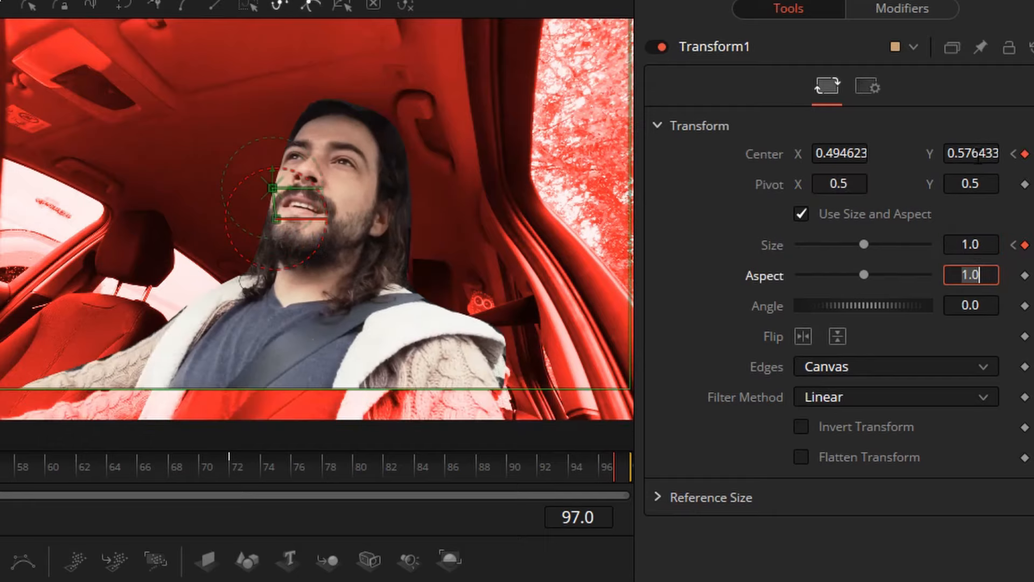
- Set the Transform's Center to X 0.5, Y 0.5 at frame 97 and bring the playhead back to frame 0
click(978, 154)
text(0.)
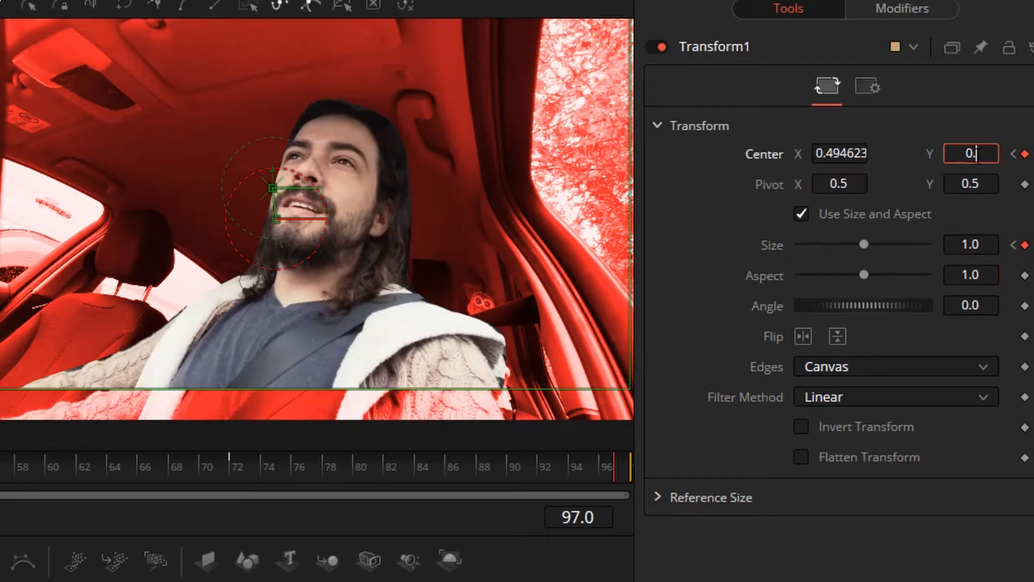
text(5)
key(Tab)
click(843, 154)
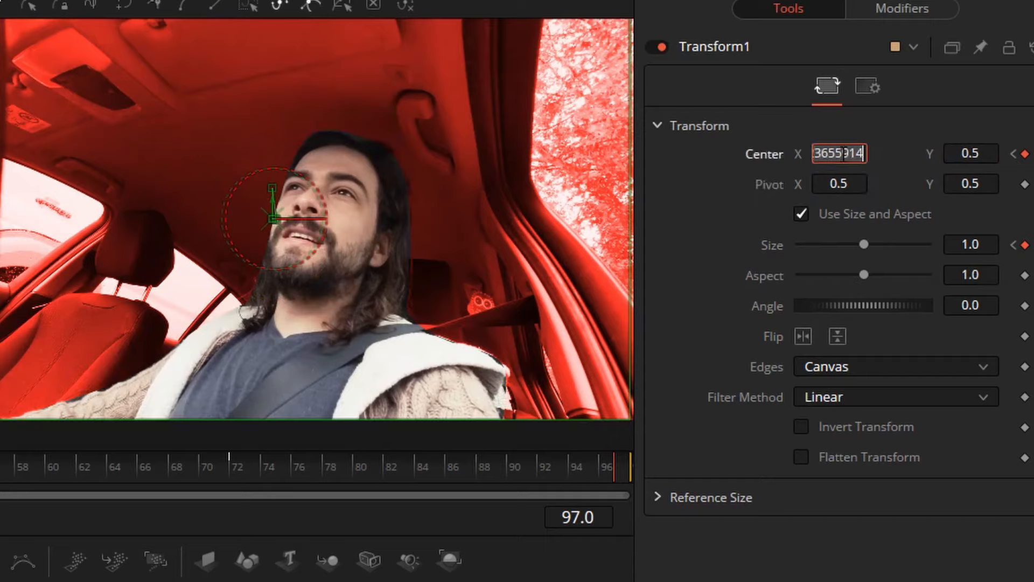
text(0.5)
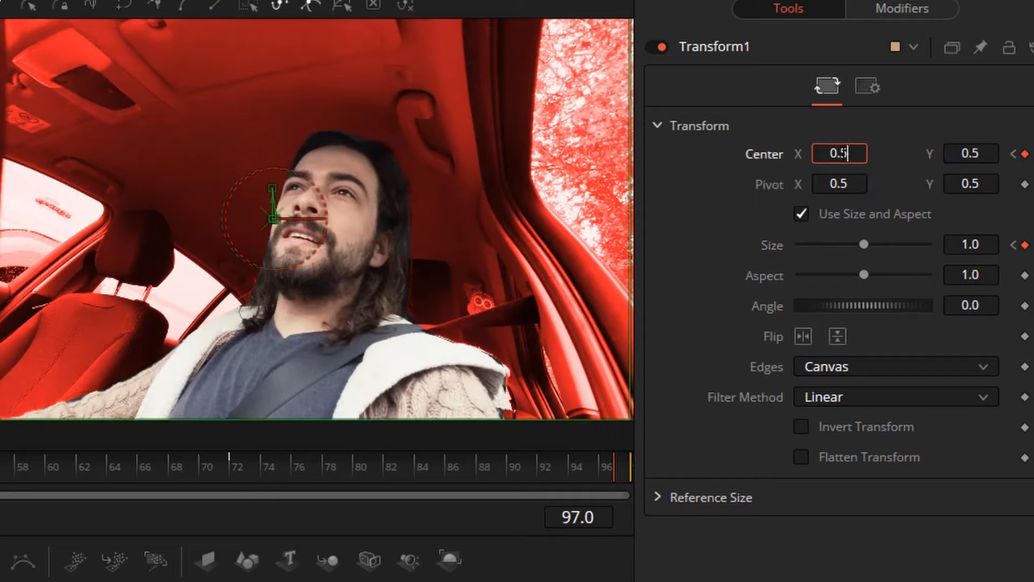
key(Tab)
drag(268, 461, 0, 464)
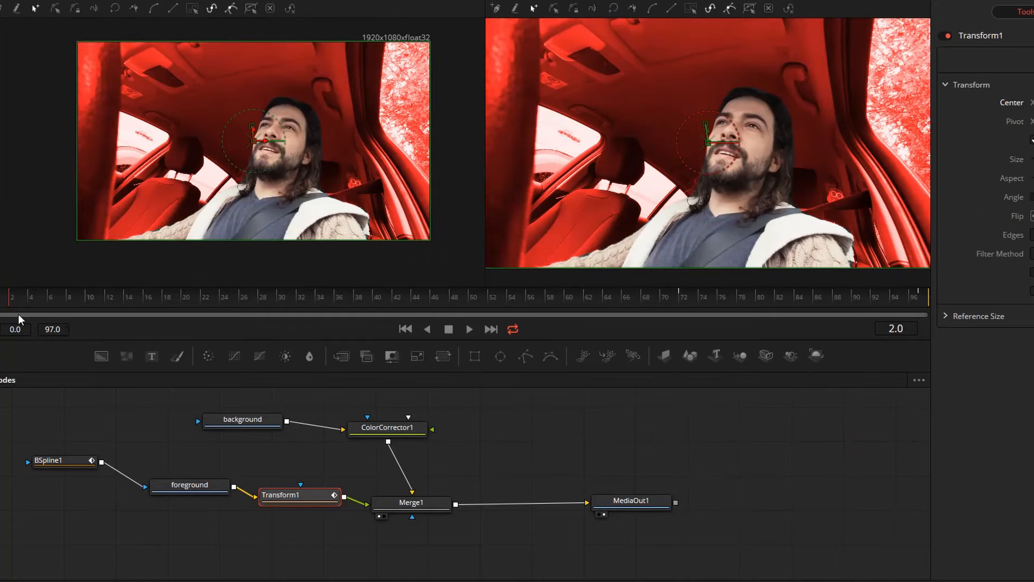
drag(13, 305, 7, 304)
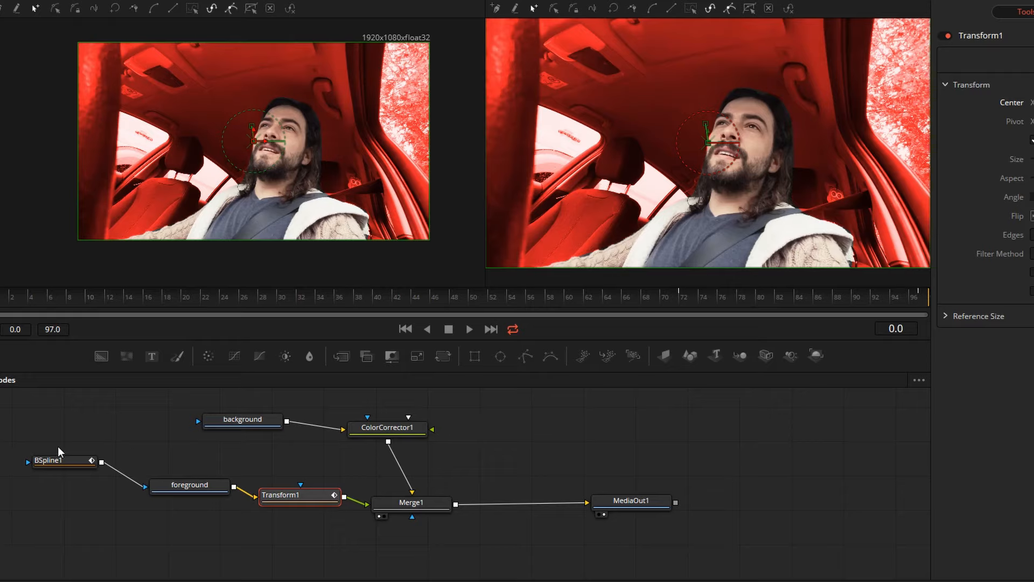
- Rearrange the nodes to free space between Transform1 and Merge1, placing the foreground node above Transform1
drag(295, 494, 286, 501)
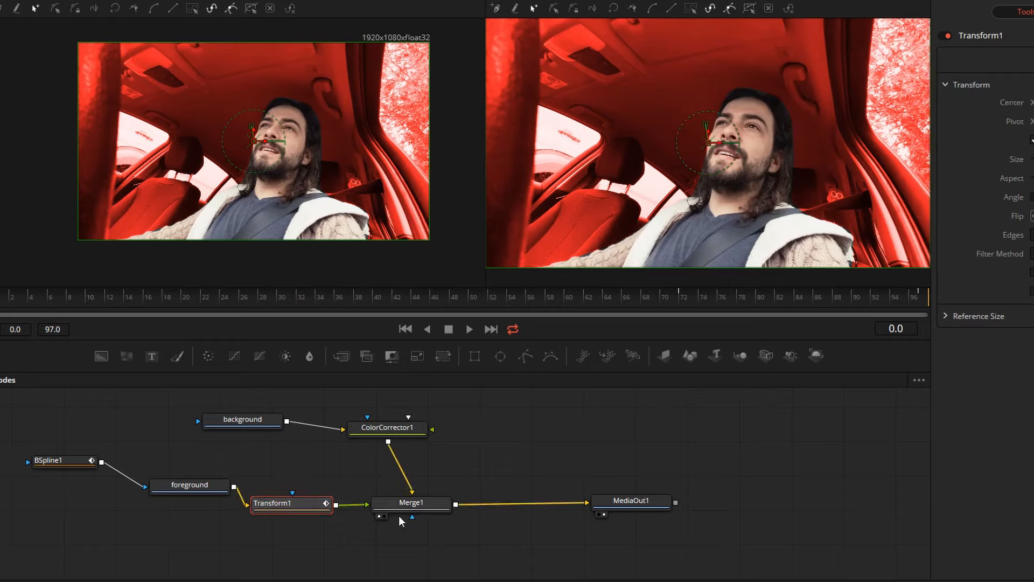
drag(409, 508, 453, 501)
drag(389, 435, 417, 432)
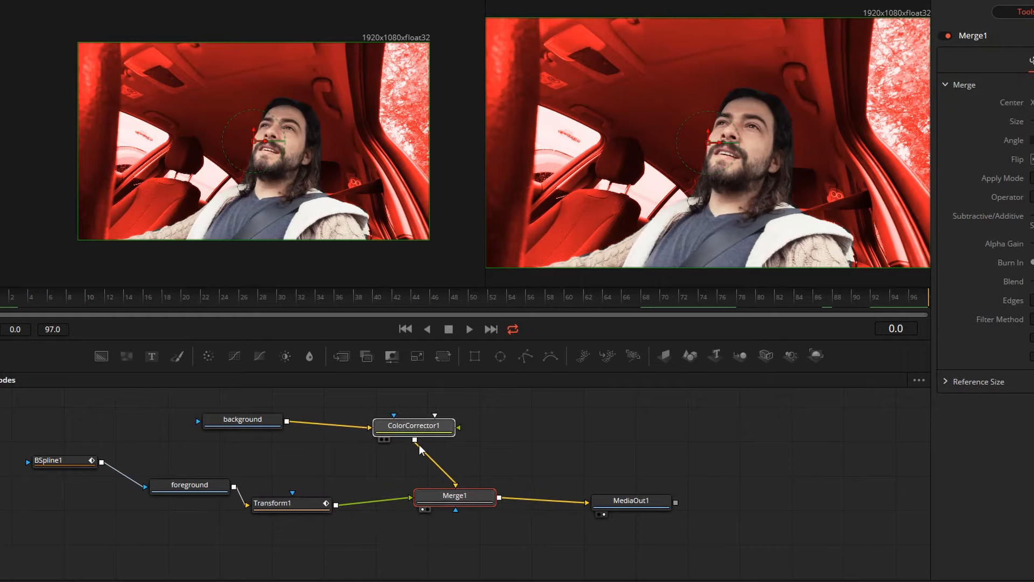
drag(439, 497, 453, 504)
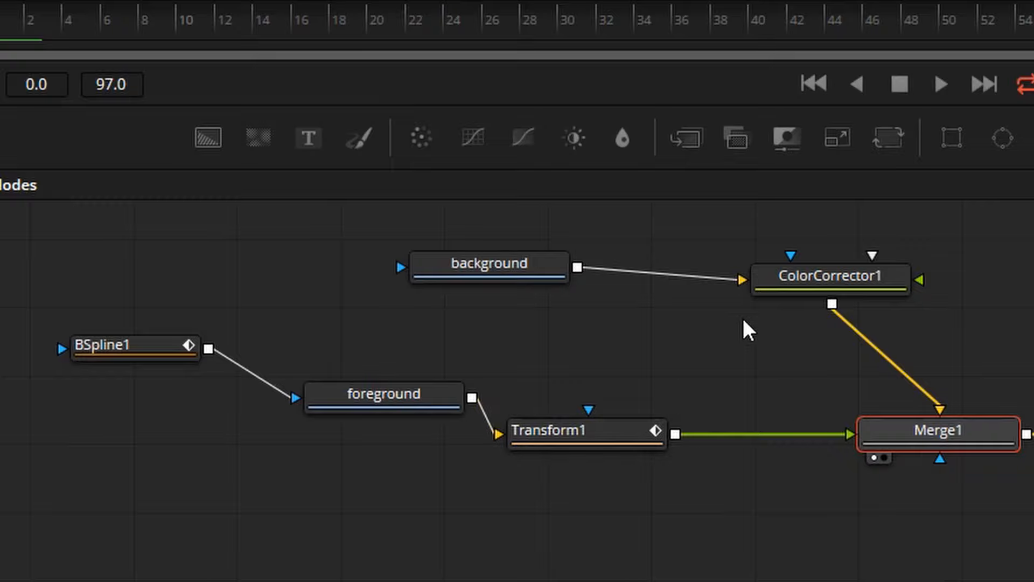
drag(619, 444, 581, 450)
drag(341, 390, 285, 298)
drag(487, 442, 205, 461)
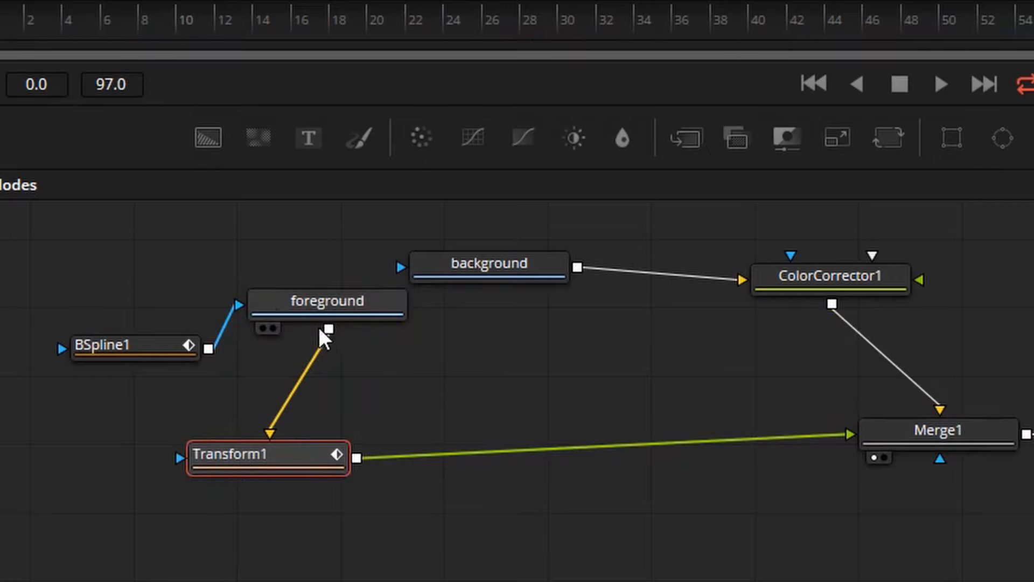
drag(305, 311, 291, 318)
drag(310, 455, 342, 467)
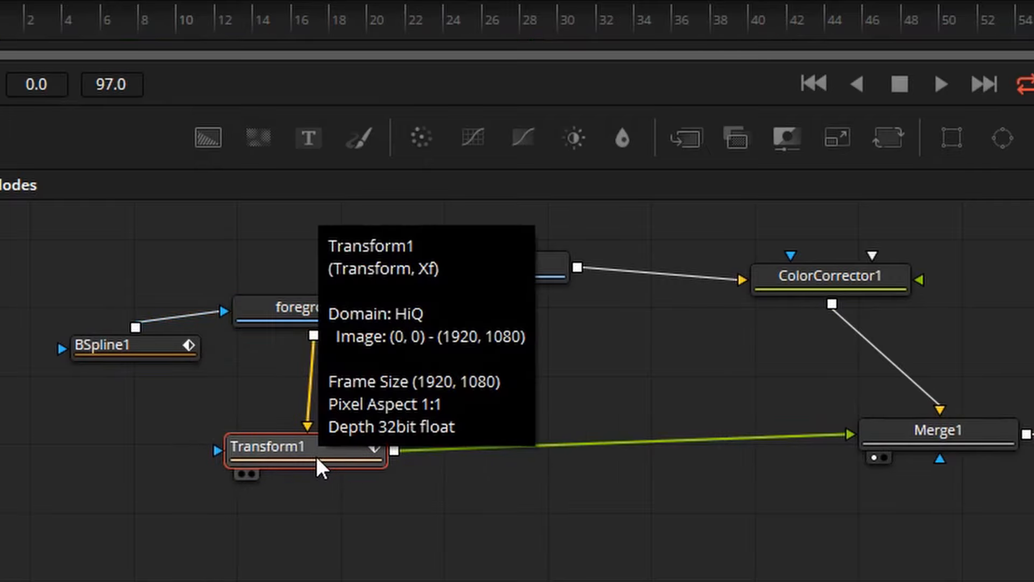
- Insert a Merge node between Transform1 and Merge1 and reconnect Transform1's output to the new merge's foreground input
key(shift+space)
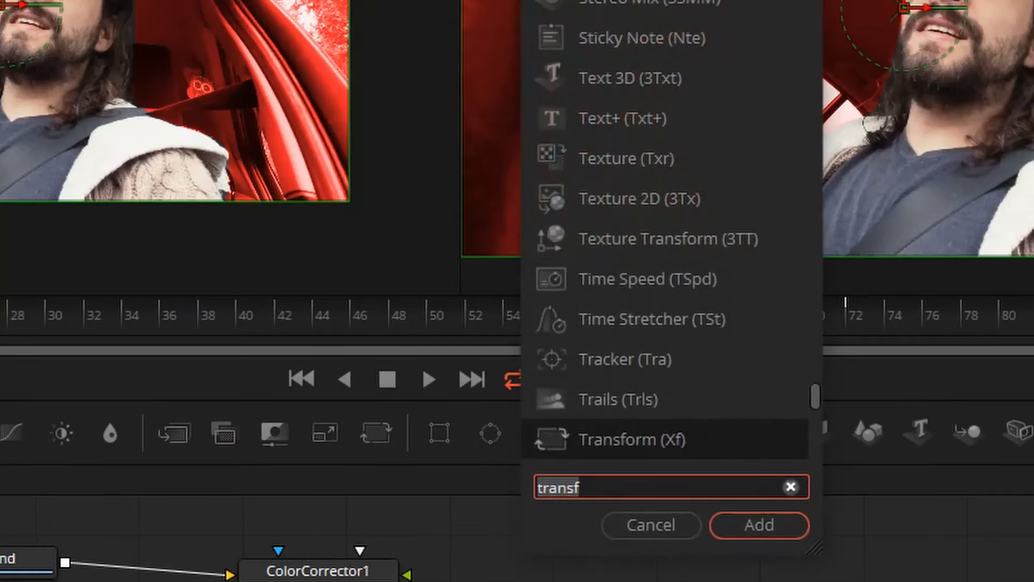
text(mer)
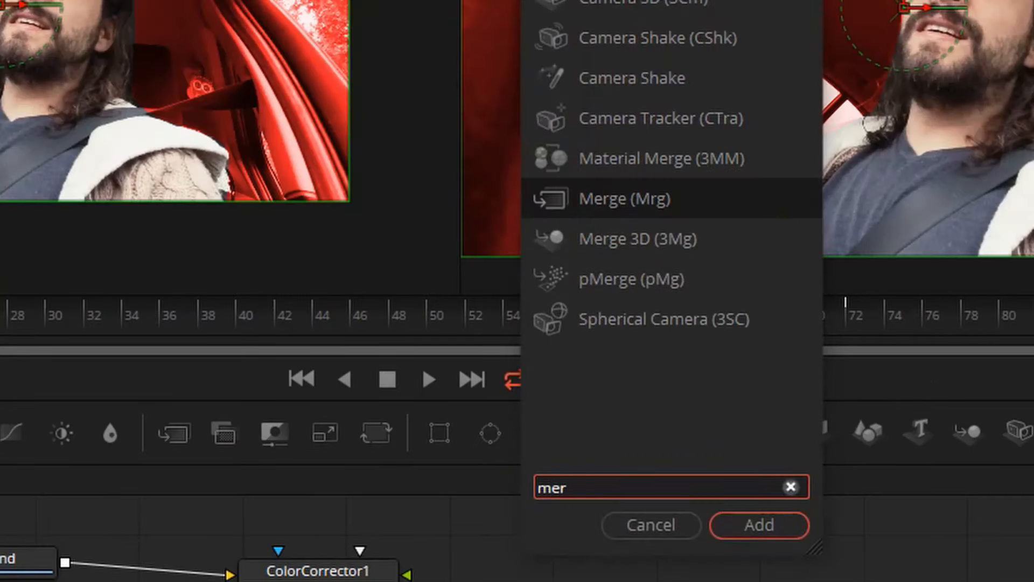
text(g)
key(Return)
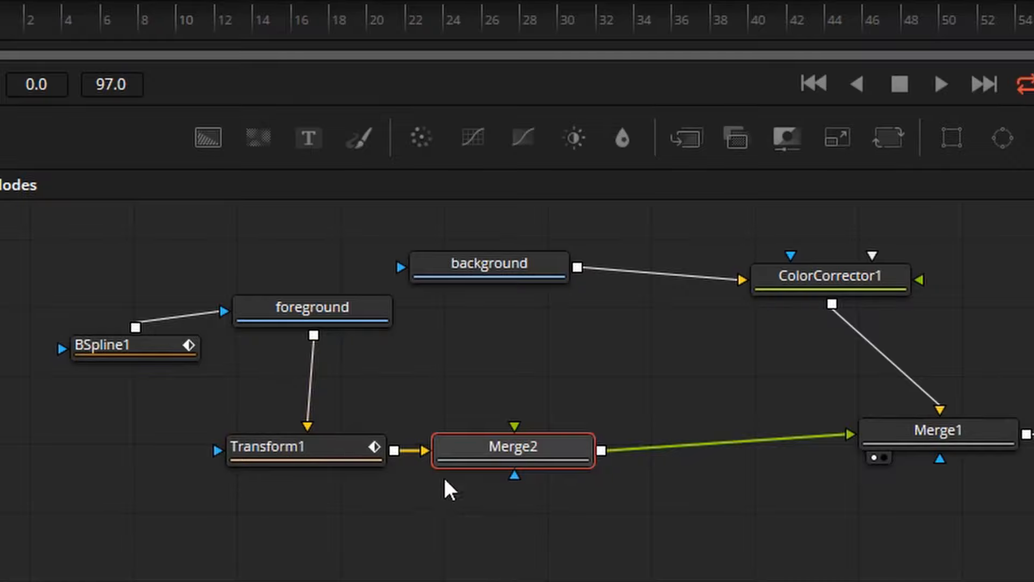
drag(507, 462, 614, 466)
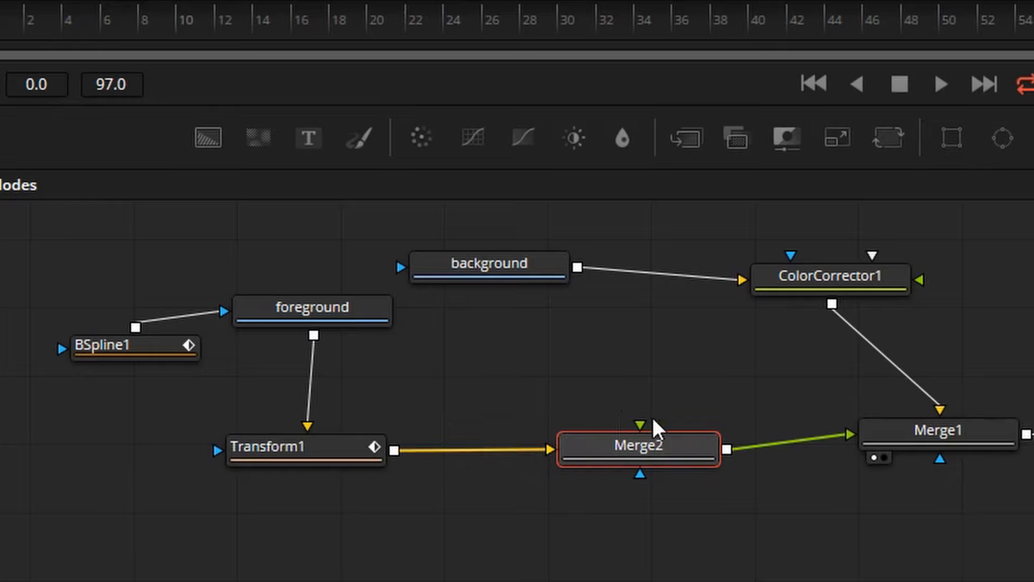
drag(536, 463, 651, 437)
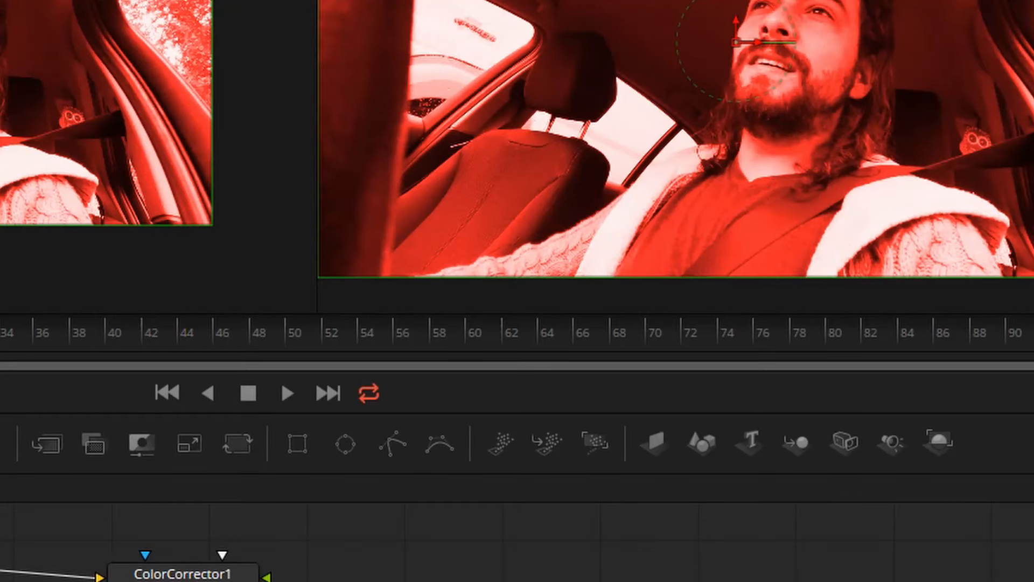
- Add a Text+ node, connect it to Merge2's background input and place it below Transform1
key(shift+space)
text(text)
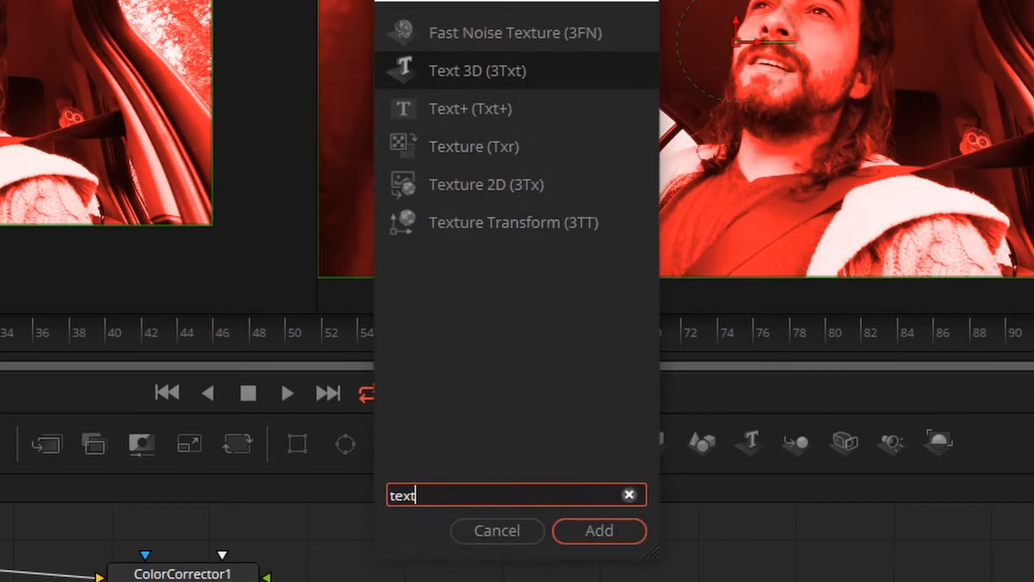
key(Down)
key(Return)
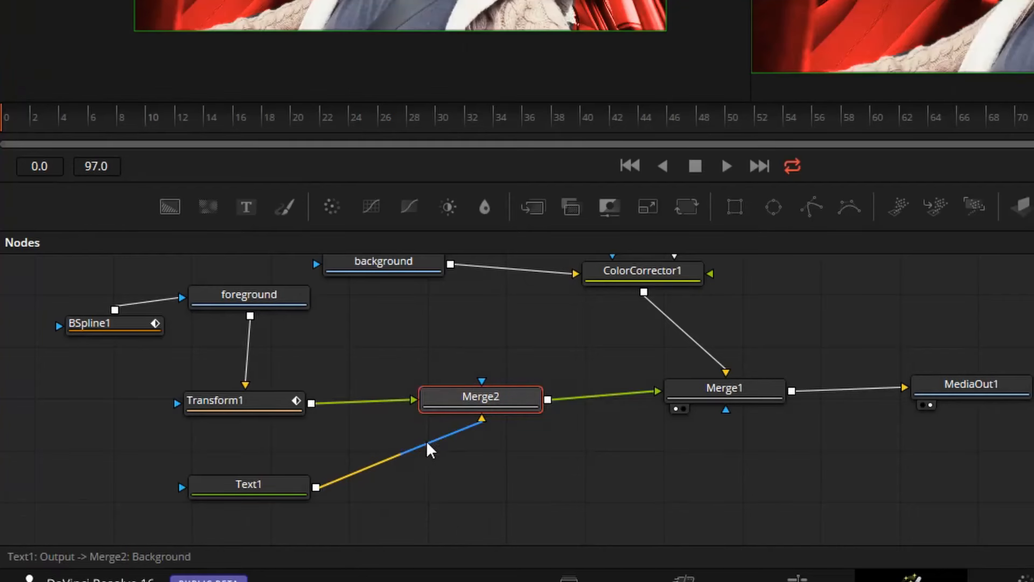
drag(228, 493, 269, 492)
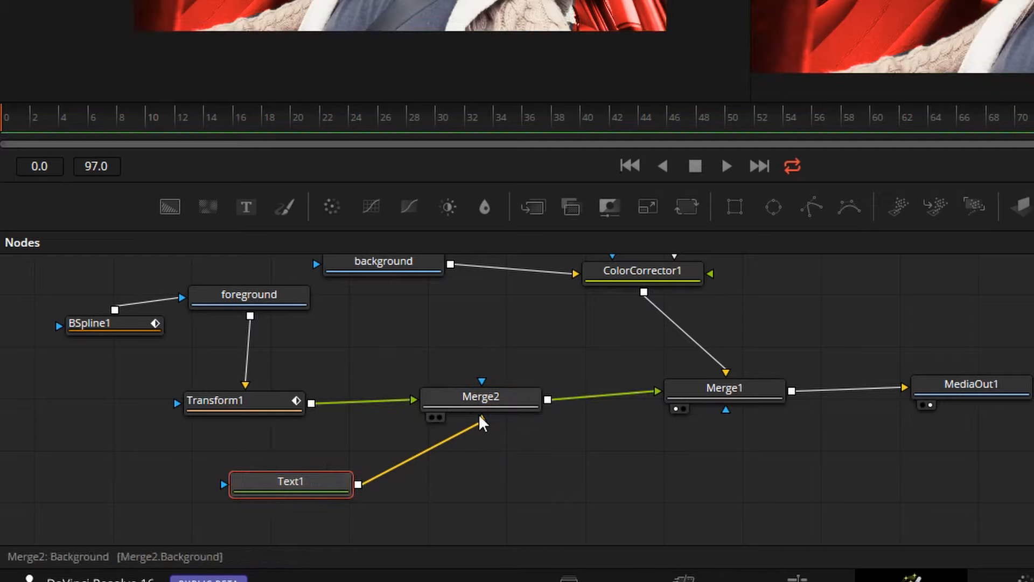
click(257, 400)
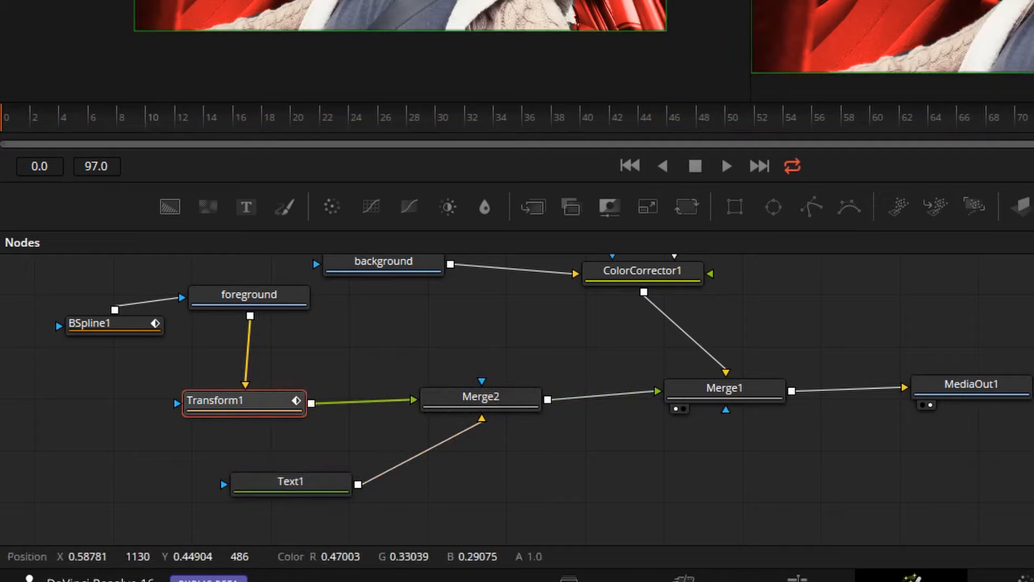
scroll(381, 471, up, 1)
scroll(387, 401, down, 1)
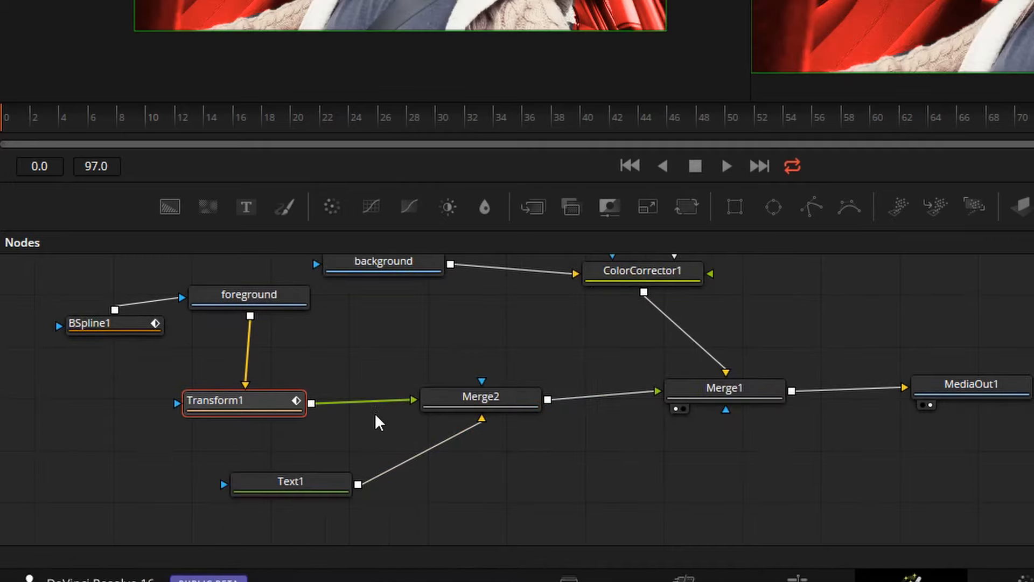
scroll(724, 485, up, 1)
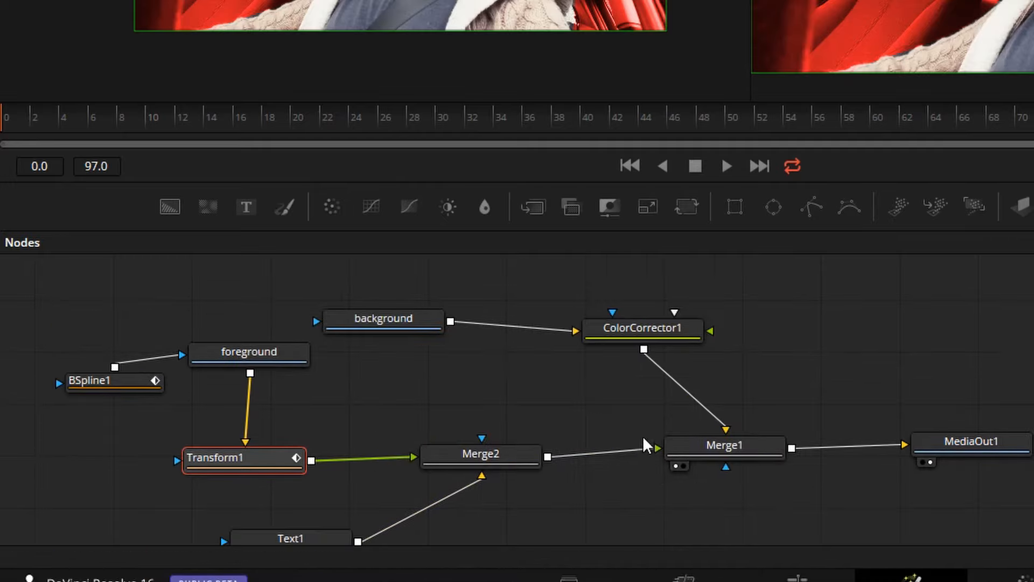
- Enter "TIBFOX" as the styled text of the Text1 node
scroll(413, 419, down, 1)
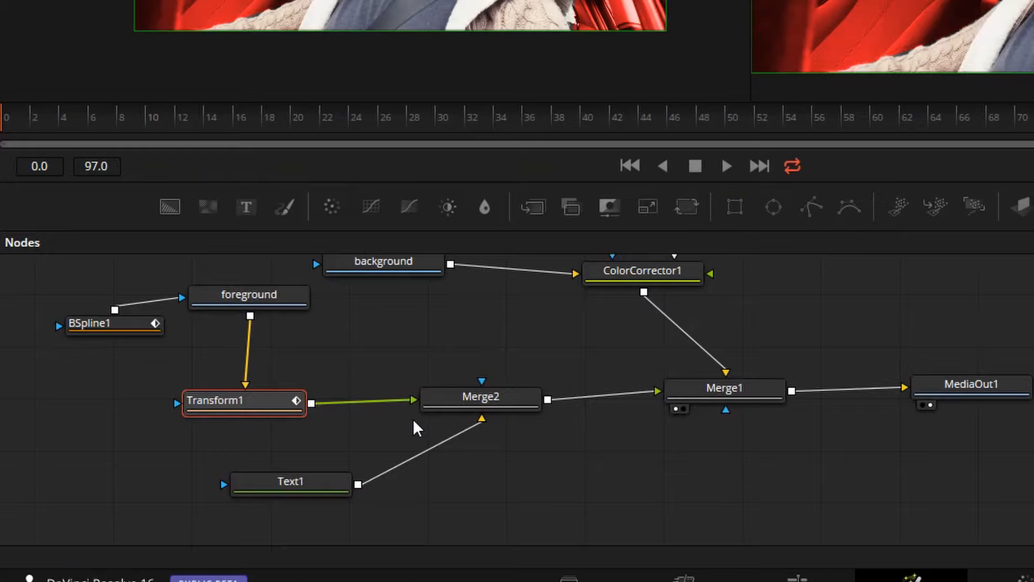
click(253, 483)
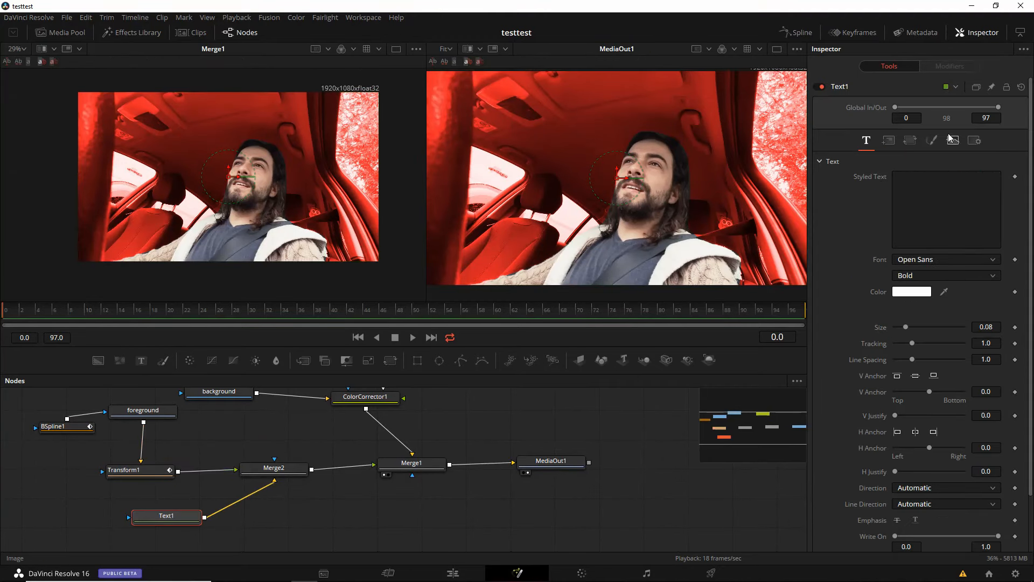
click(919, 182)
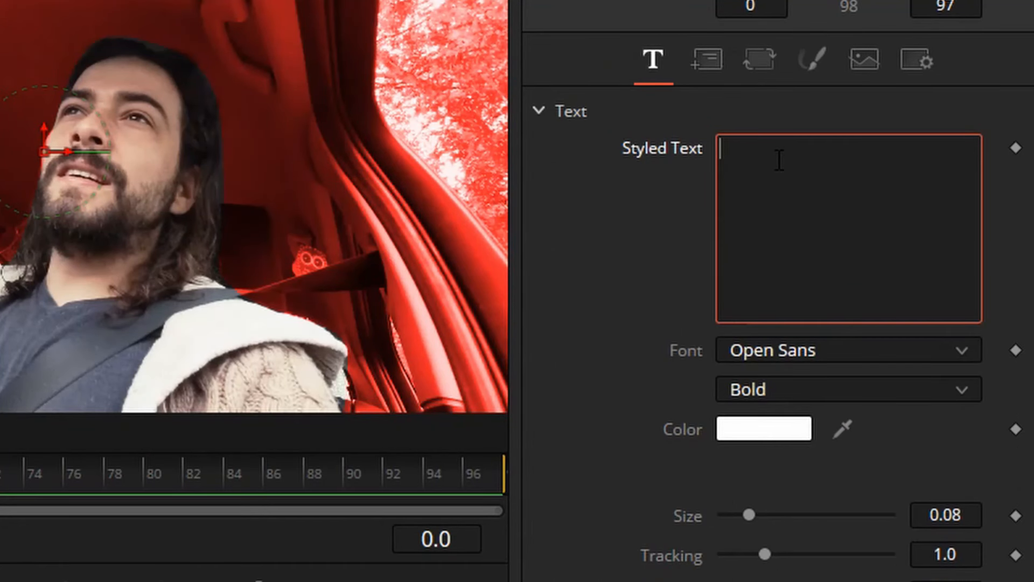
text(TIBOFX)
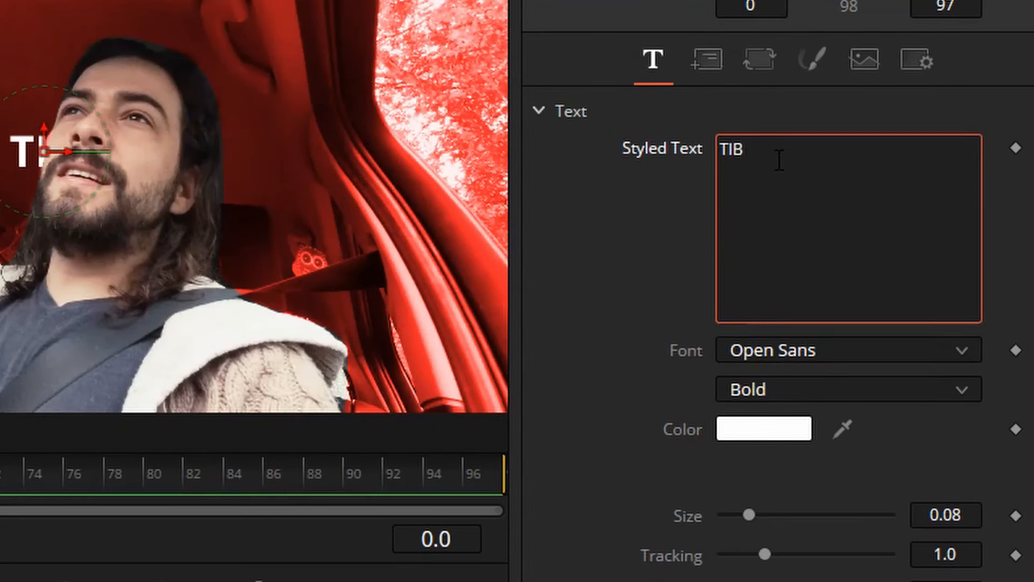
key(BackSpace)
key(BackSpace)
key(BackSpace)
text(FOX)
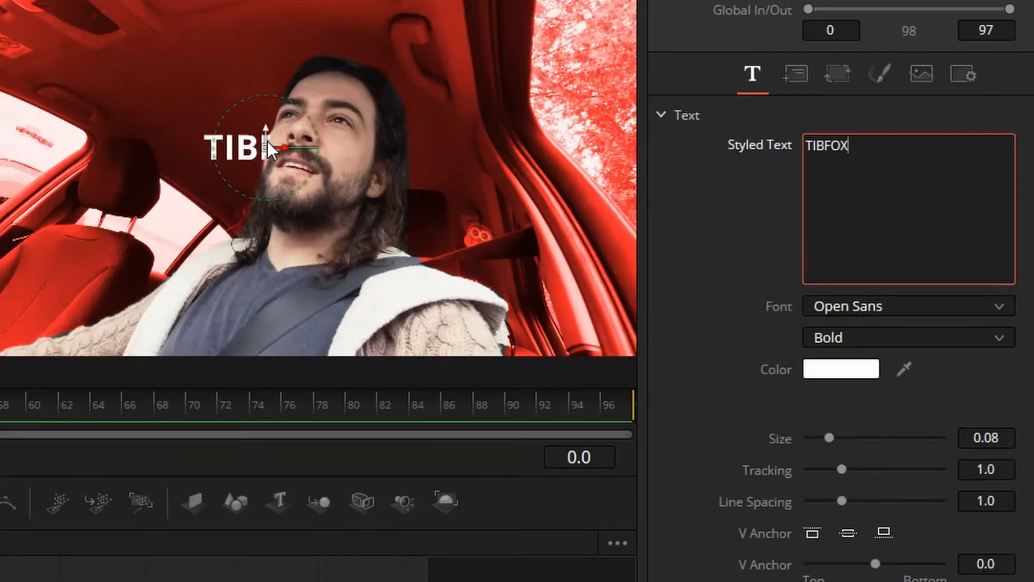
- Move the TIBFOX text into the image's upper-left area, at about X 0.26, Y 0.79, and set its size to 0.2323
drag(47, 144, 1, 146)
drag(231, 143, 37, 52)
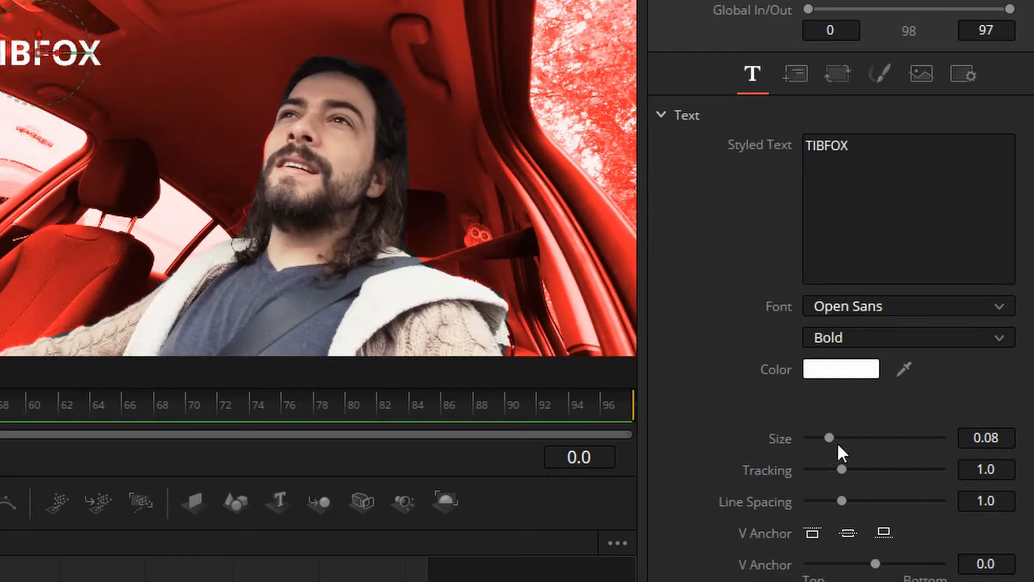
drag(831, 438, 870, 438)
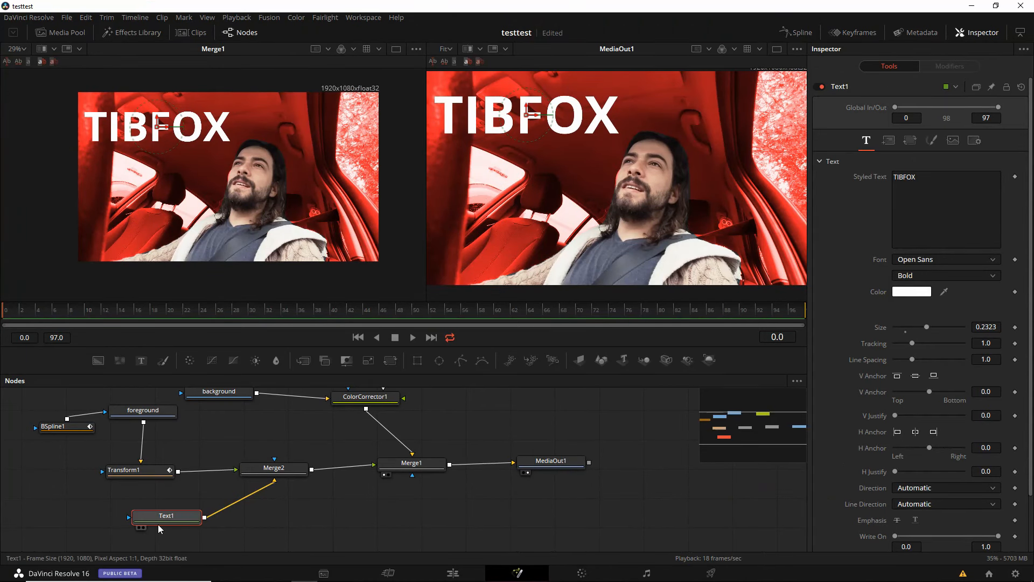
- Add a second Text+ node merged over Text1, and align the new Merge3 beside the two text nodes
drag(158, 520, 135, 522)
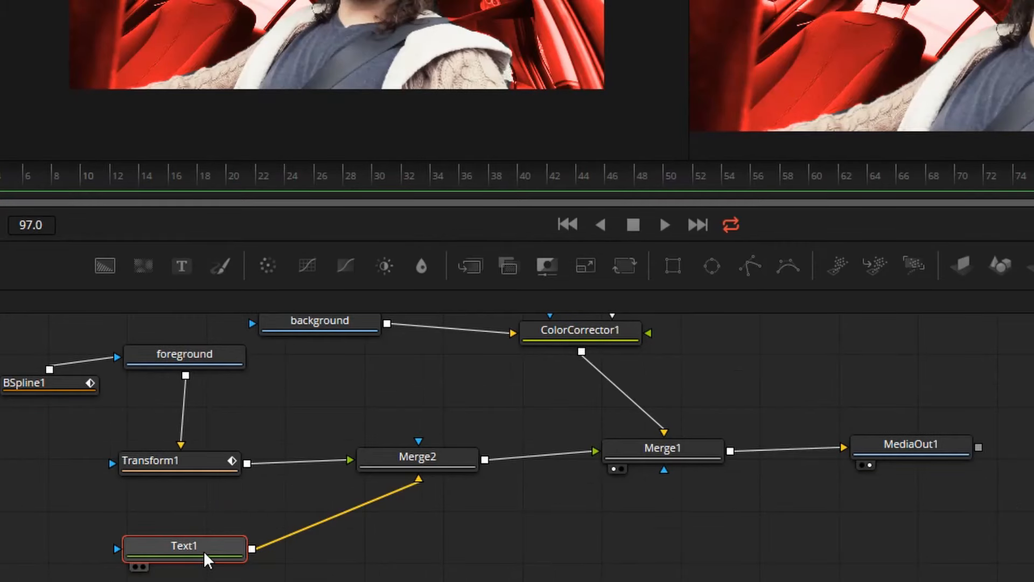
key(shift+space)
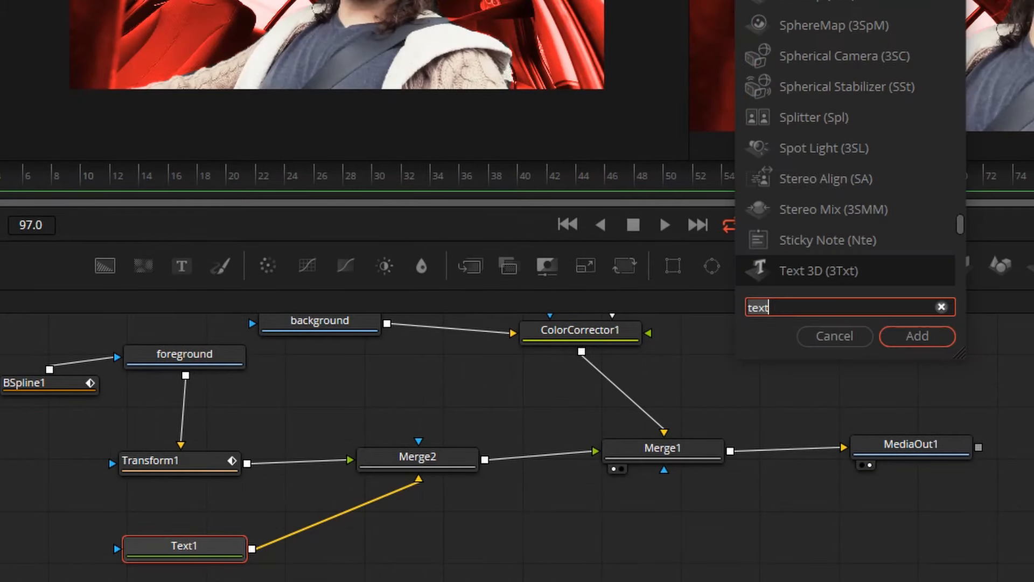
text(text)
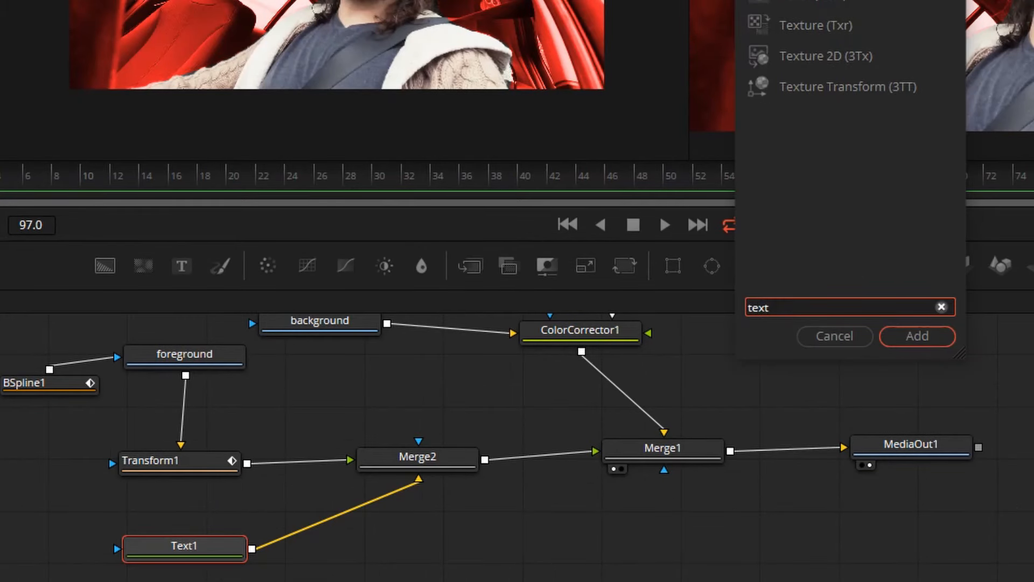
click(914, 341)
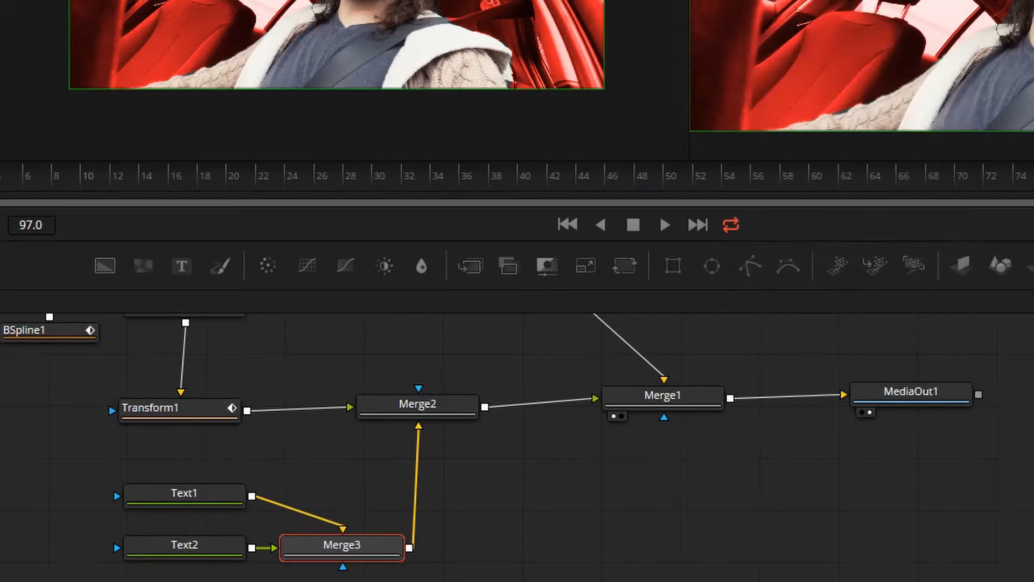
drag(372, 557, 369, 511)
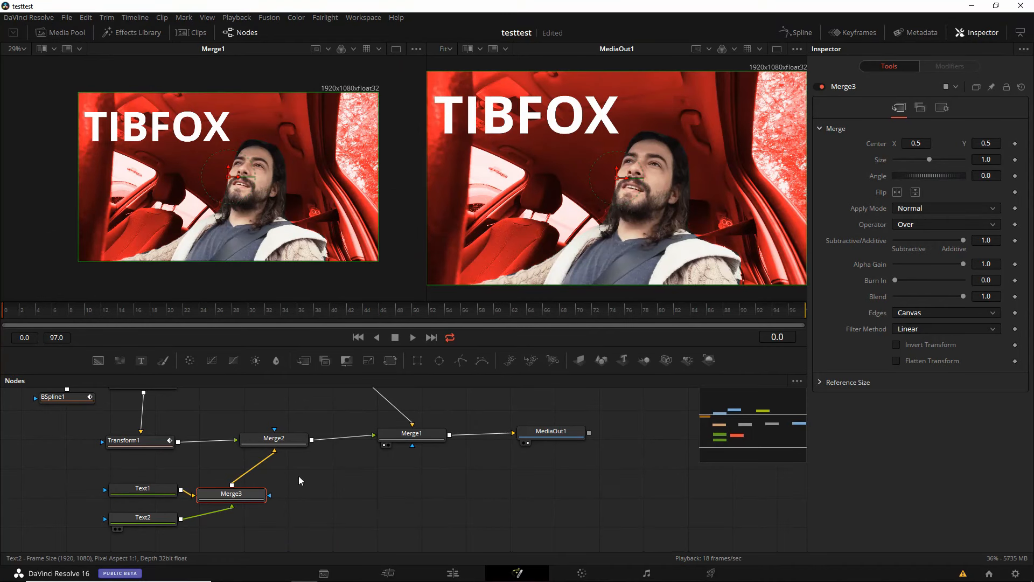
- Enter "worst chef ever" in the Text2 node and place it beneath the TIBFOX title at about X 0.24, Y 0.59
click(142, 518)
click(940, 218)
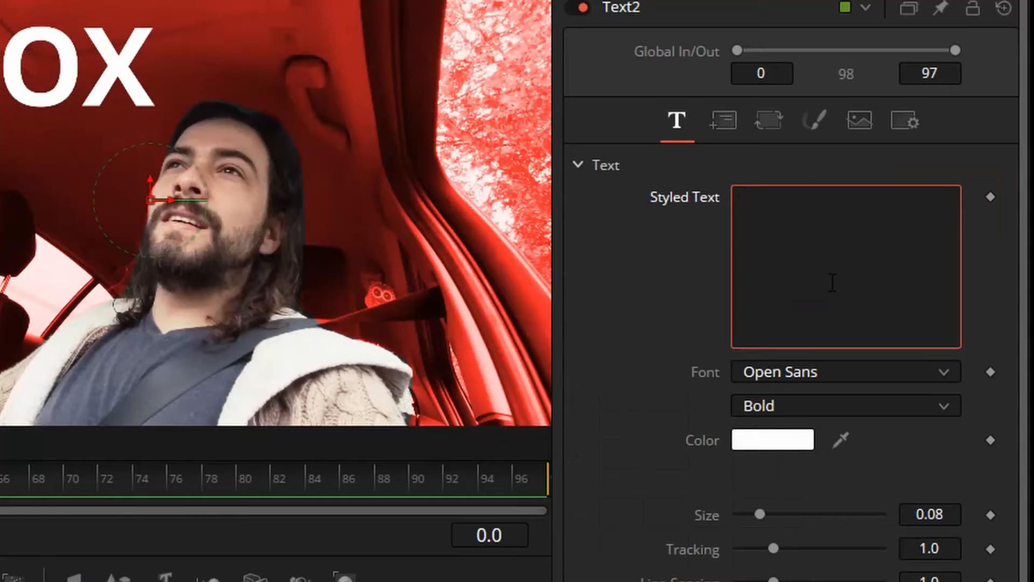
text(worst chef ever)
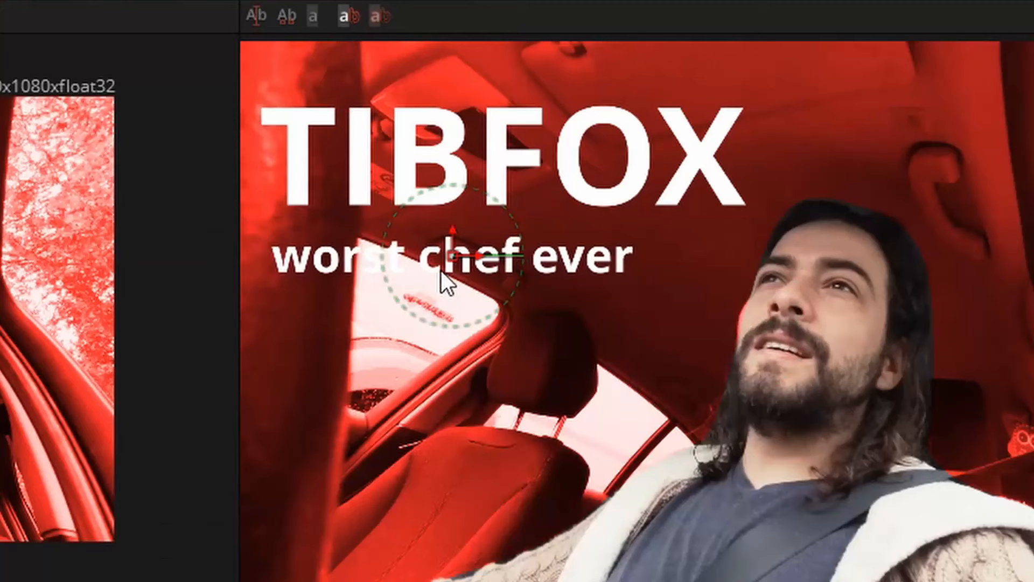
drag(443, 258, 477, 277)
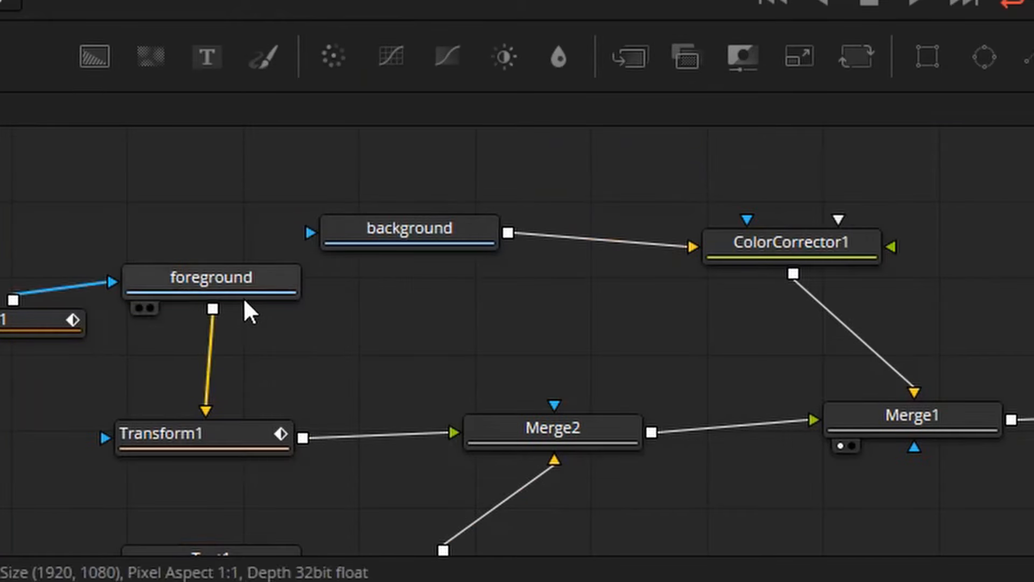
- Darken the red-tinted background with ColorCorrector1's tonal adjustments, deepening the shadows to black and dimming the highlights
click(735, 245)
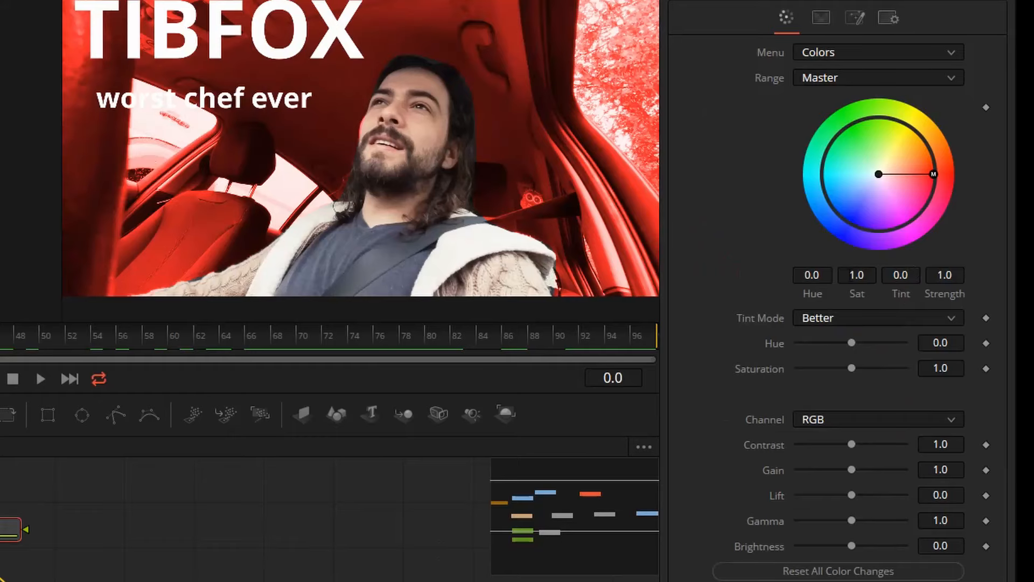
drag(853, 448, 842, 494)
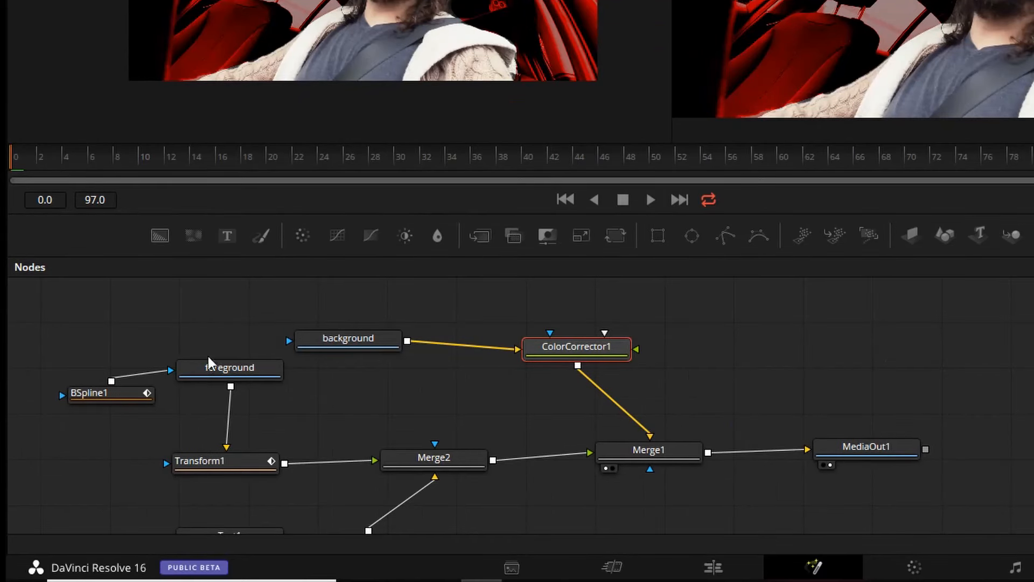
- Rename the Text1 node as title and the Text2 node as subtitle
scroll(211, 366, down, 3)
click(225, 450)
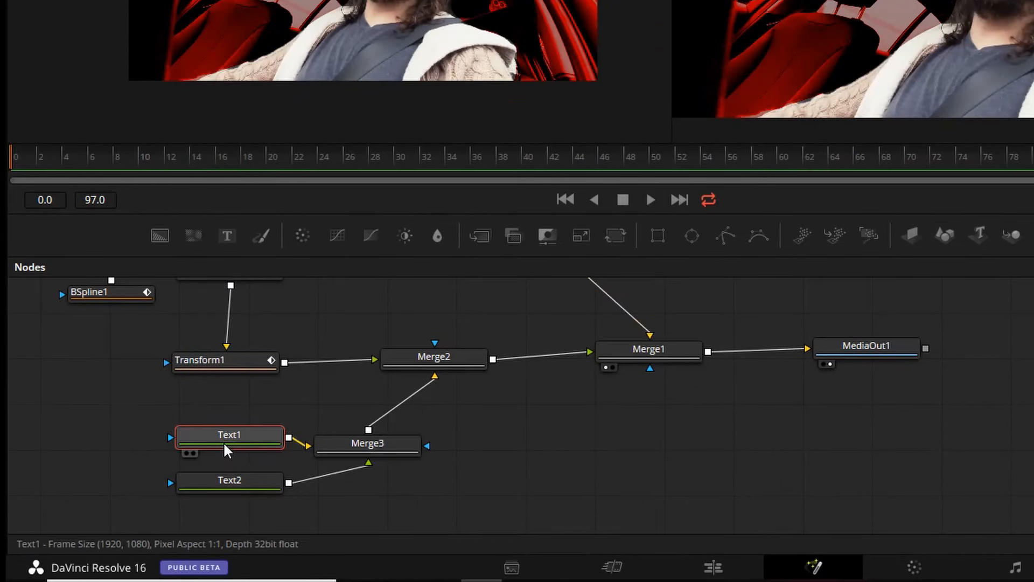
key(F2)
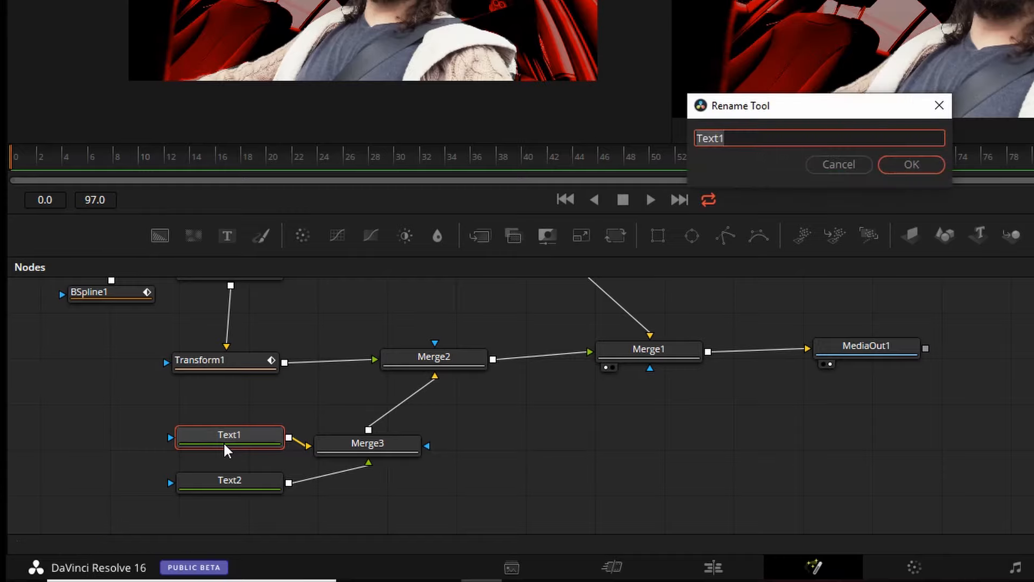
text(title)
key(Return)
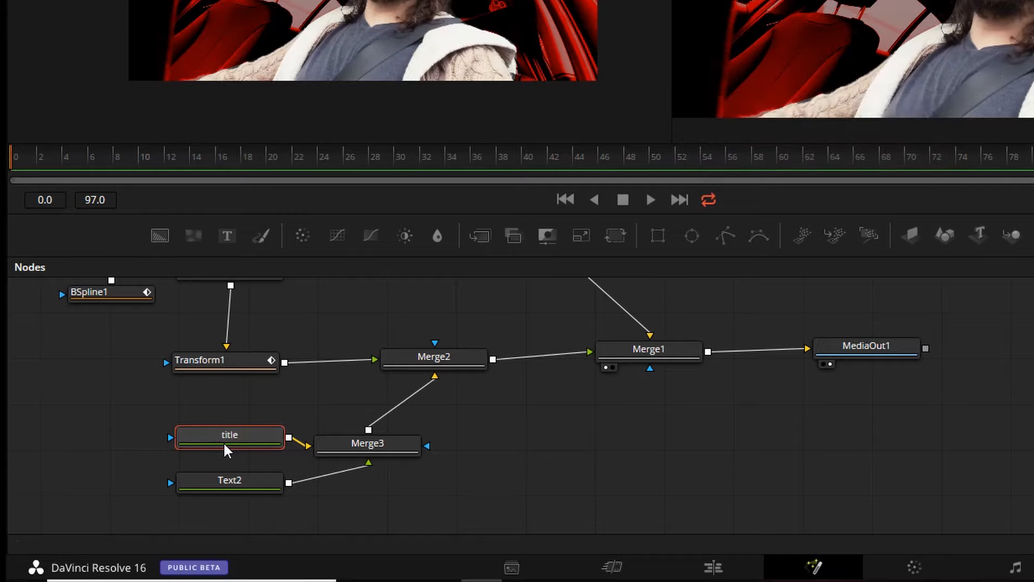
click(209, 479)
key(F2)
text(sub)
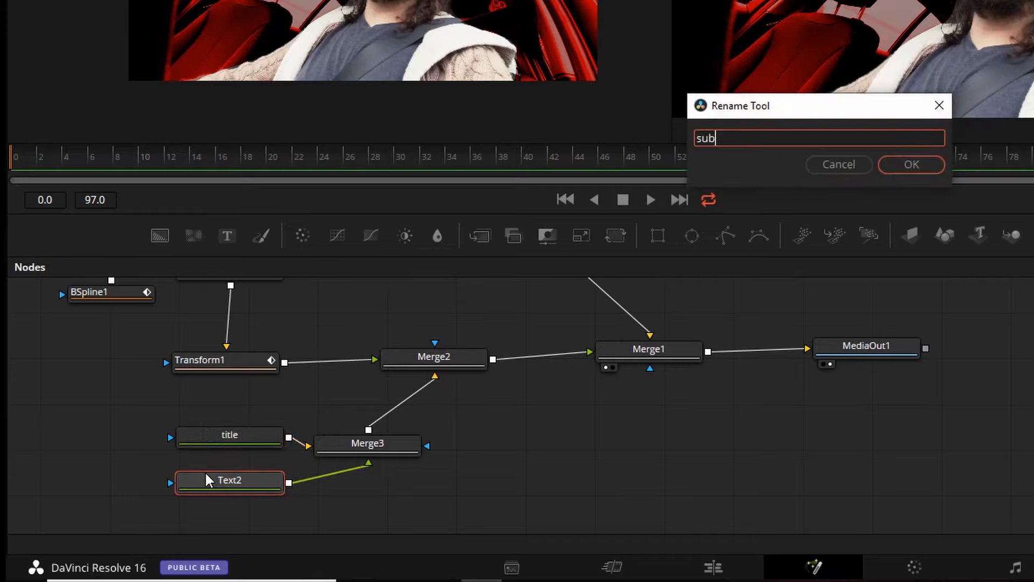
text(title)
key(Return)
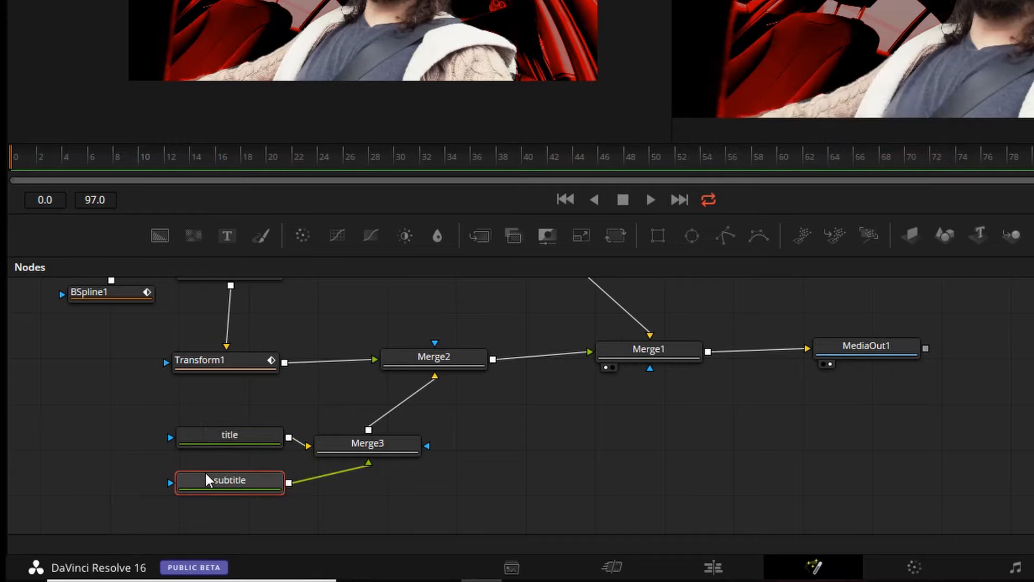
- Set layout Center keyframes at frame 50 for both the title and subtitle nodes
click(231, 435)
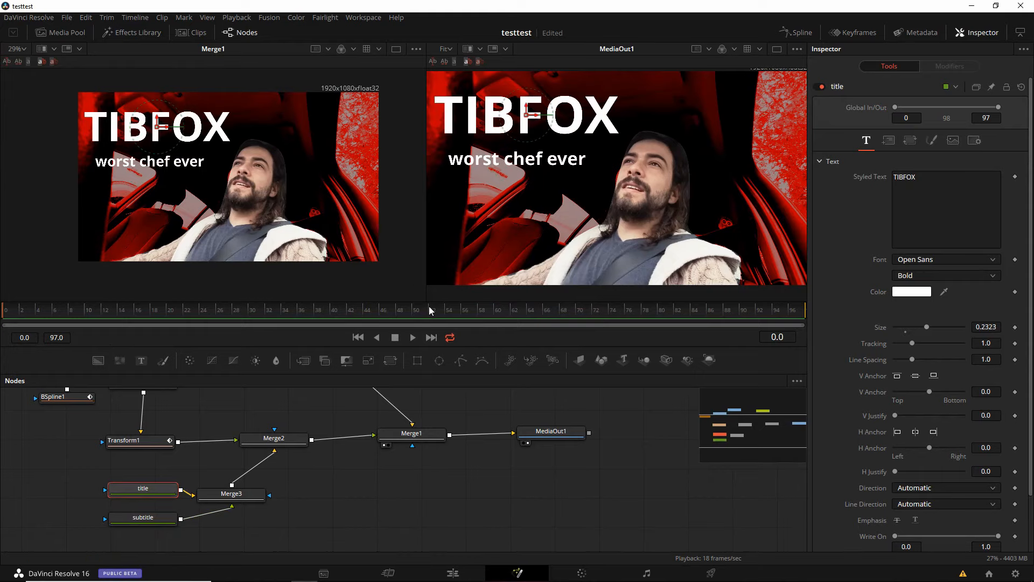
mouse_move(409, 310)
mouse_down()
mouse_move(473, 308)
mouse_move(414, 307)
mouse_up()
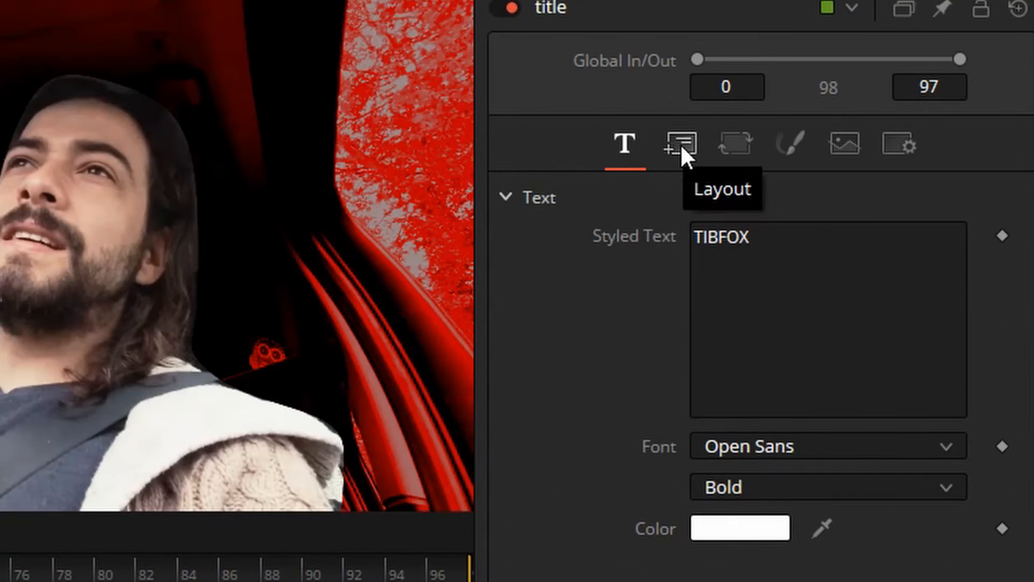
click(680, 143)
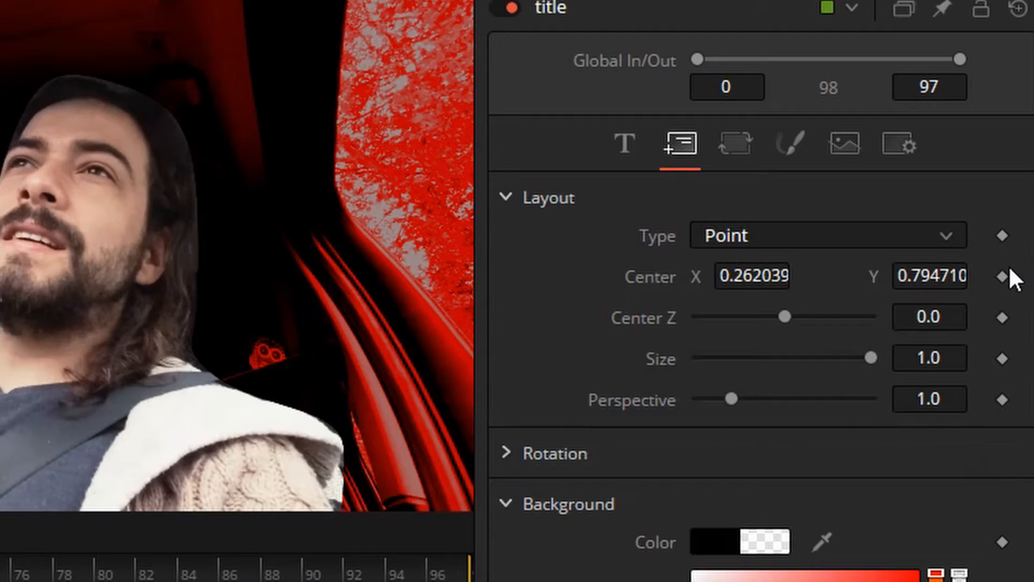
click(1000, 276)
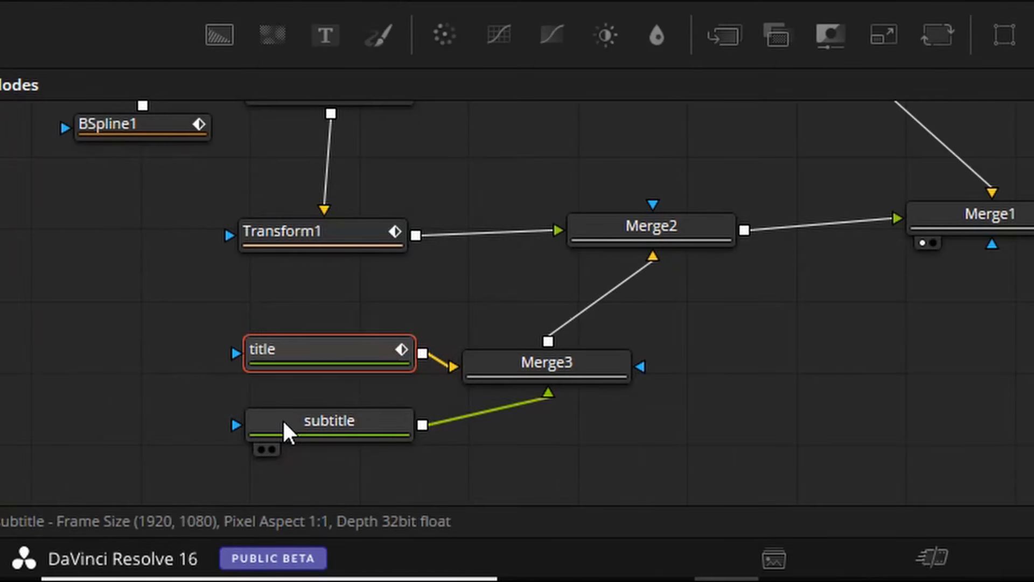
click(124, 518)
click(733, 157)
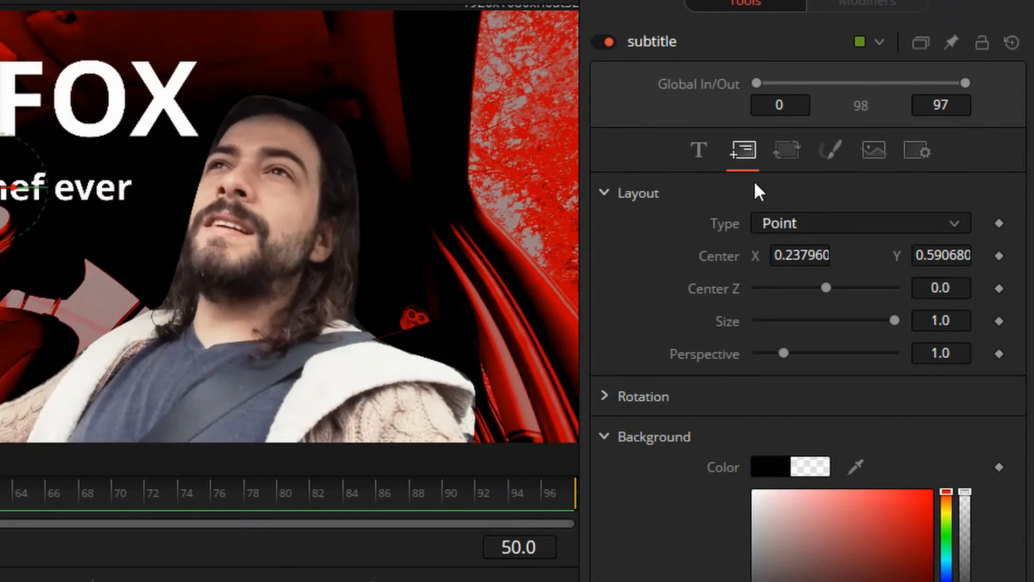
click(1001, 257)
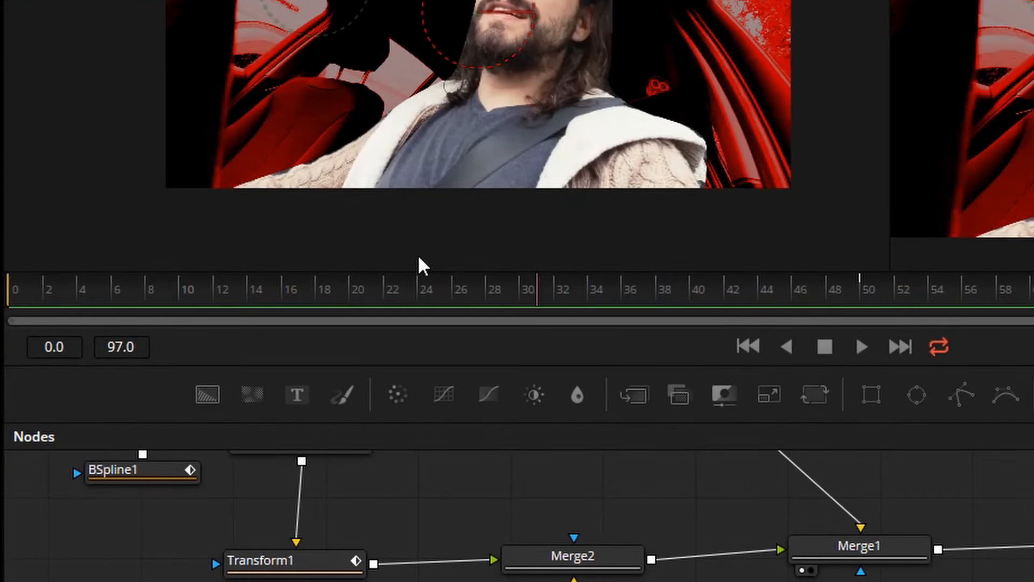
- At frame 0, move the title horizontally until it lies completely outside the image's left edge
click(7, 287)
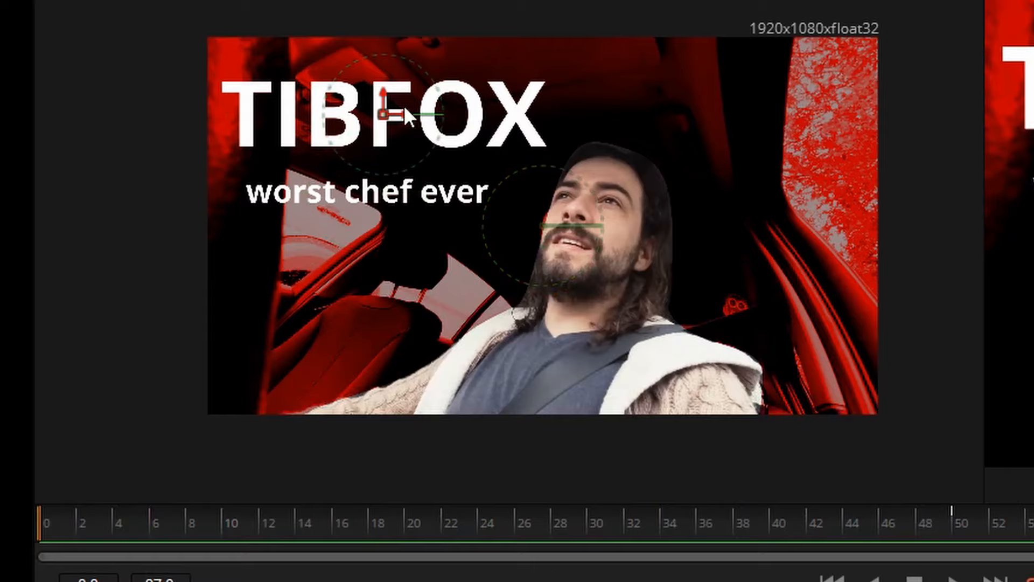
drag(397, 114, 233, 105)
drag(329, 116, 276, 121)
key(ctrl+z)
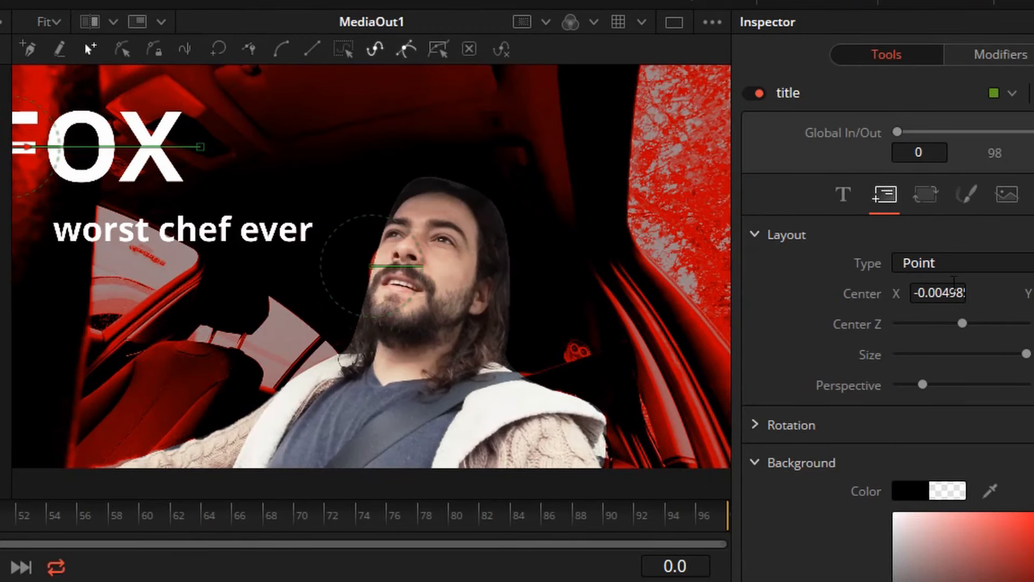
drag(935, 295, 809, 295)
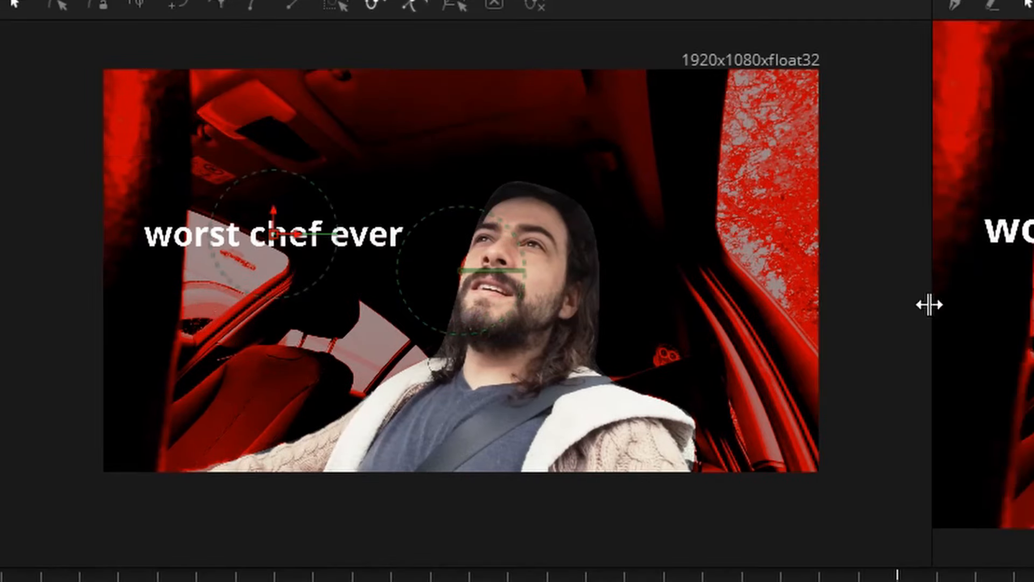
- At frame 0, move the subtitle horizontally beyond the image's right edge, and preview the text animation up to frame 50
drag(293, 231, 974, 202)
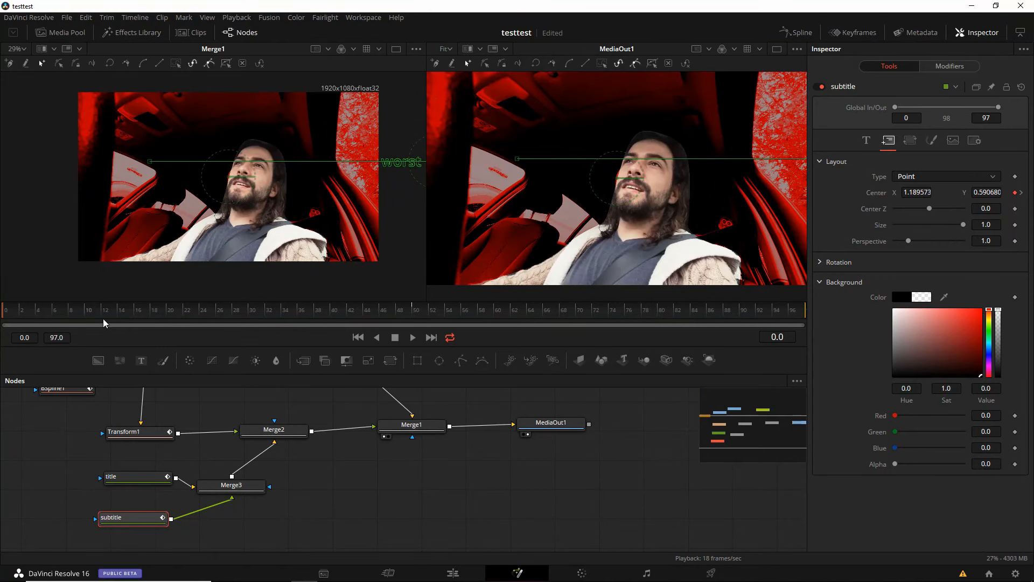
drag(102, 311, 279, 293)
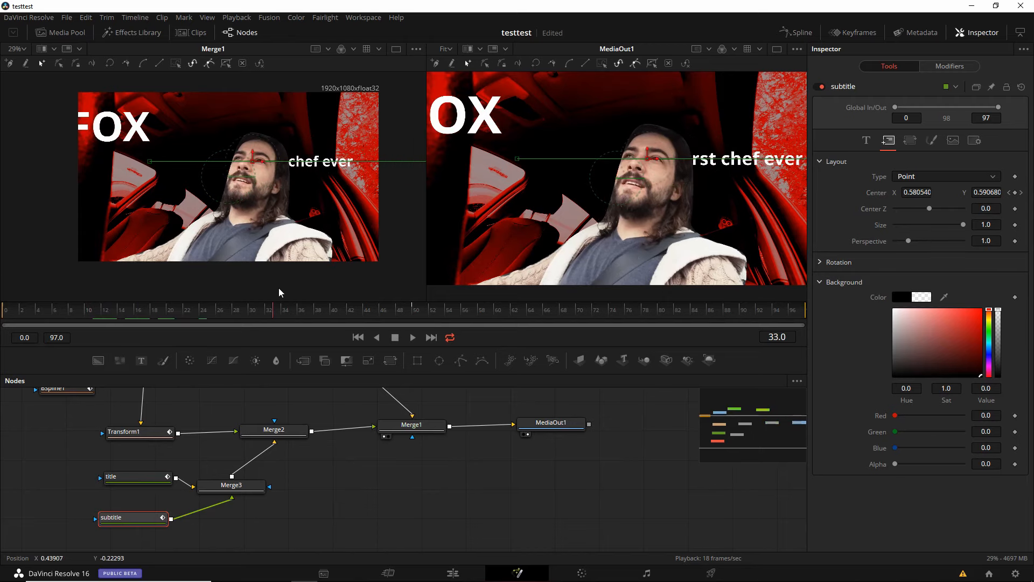
click(414, 317)
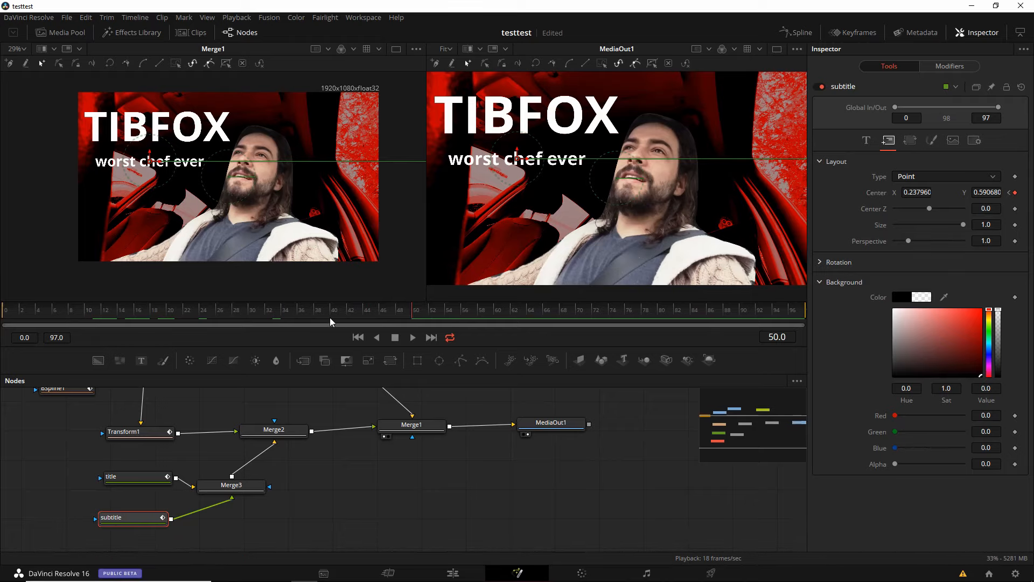
- Set the subtitle's Center X to 0.17996 at frame 50 and select the title node
drag(361, 310, 416, 312)
drag(920, 193, 888, 193)
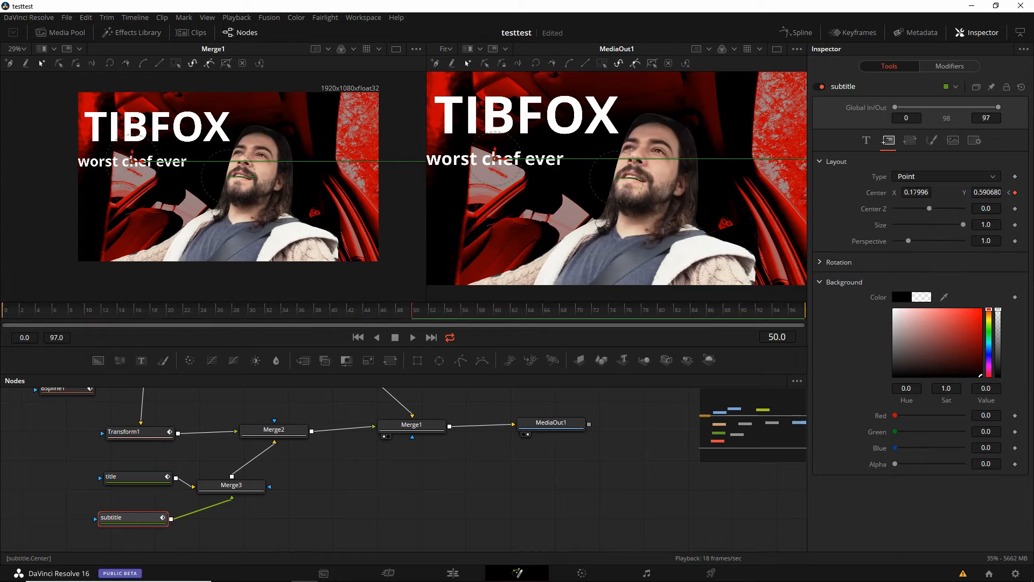
click(123, 479)
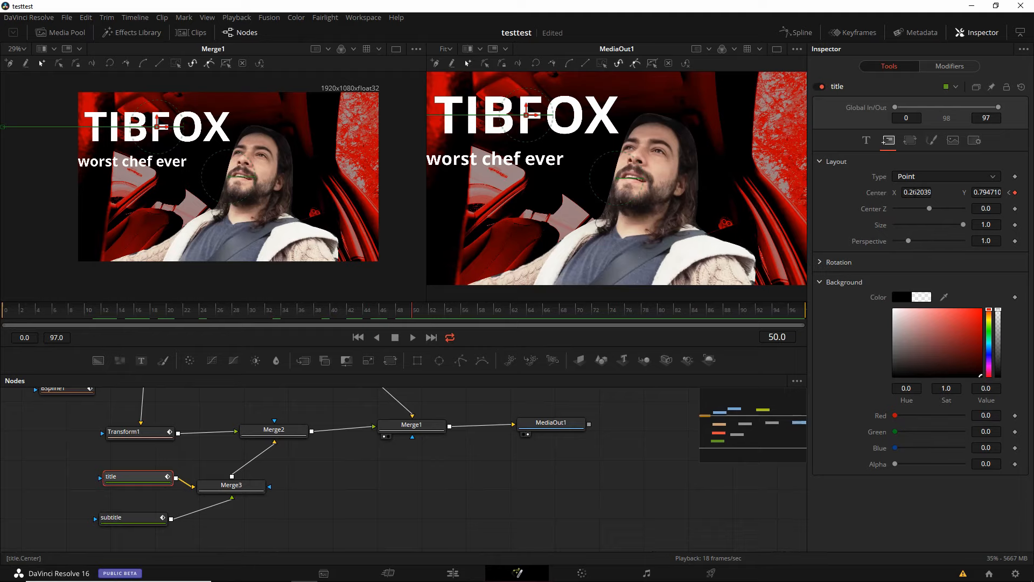
- Set the title's Center X to 0.34104 at frame 50 and to 0.268802 at frame 70
mouse_move(918, 192)
mouse_down()
mouse_move(935, 193)
mouse_move(916, 193)
mouse_up()
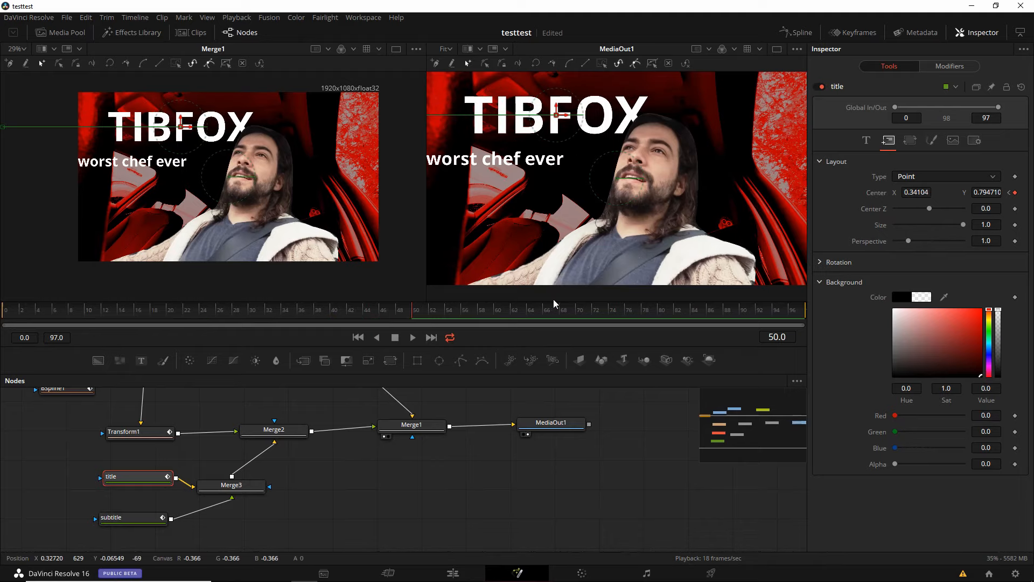
click(575, 311)
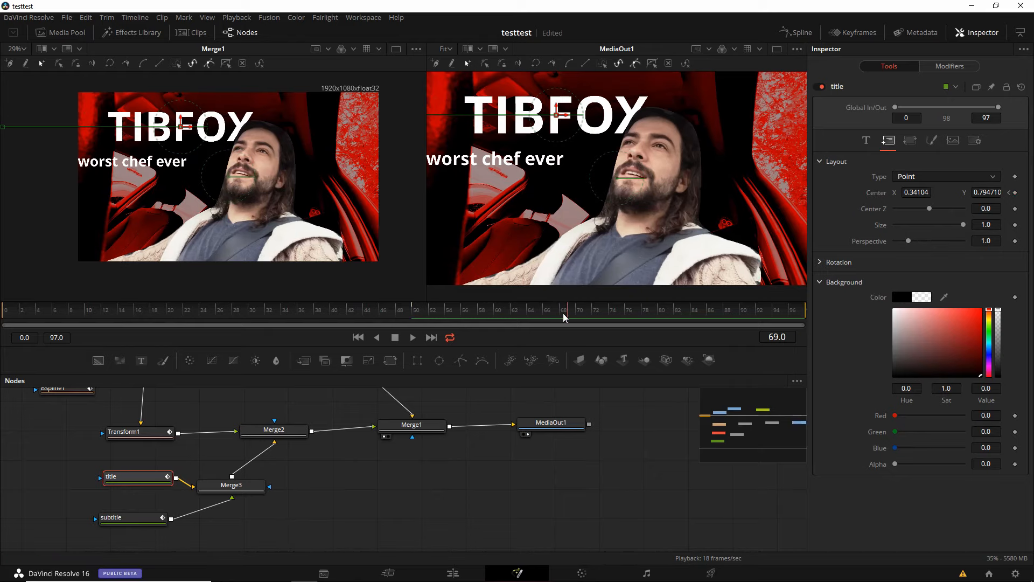
click(580, 312)
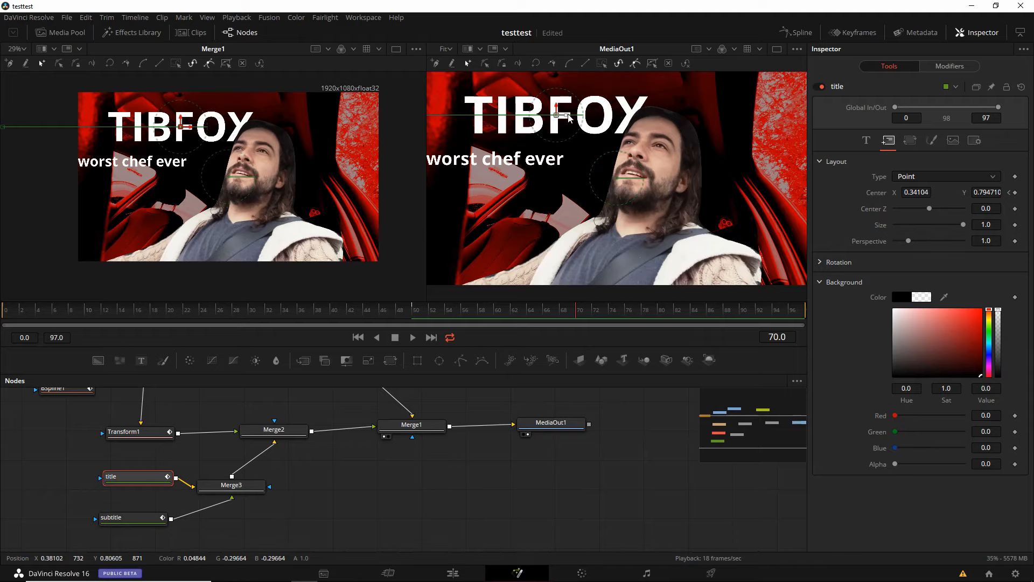
drag(568, 119, 540, 120)
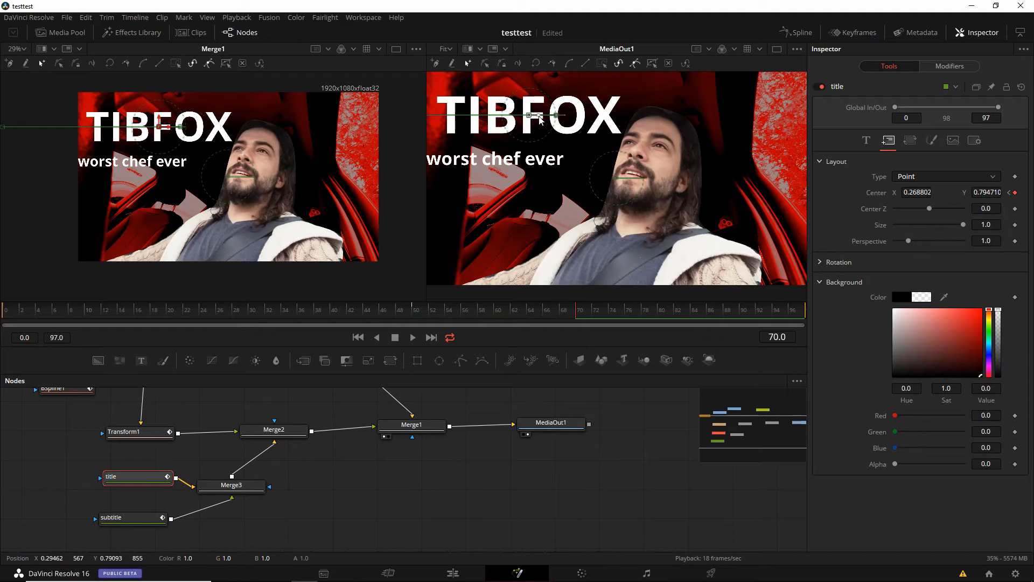
- At frame 70, shift the subtitle horizontally to Center X 0.228118 and preview the text motion to frame 93
click(129, 519)
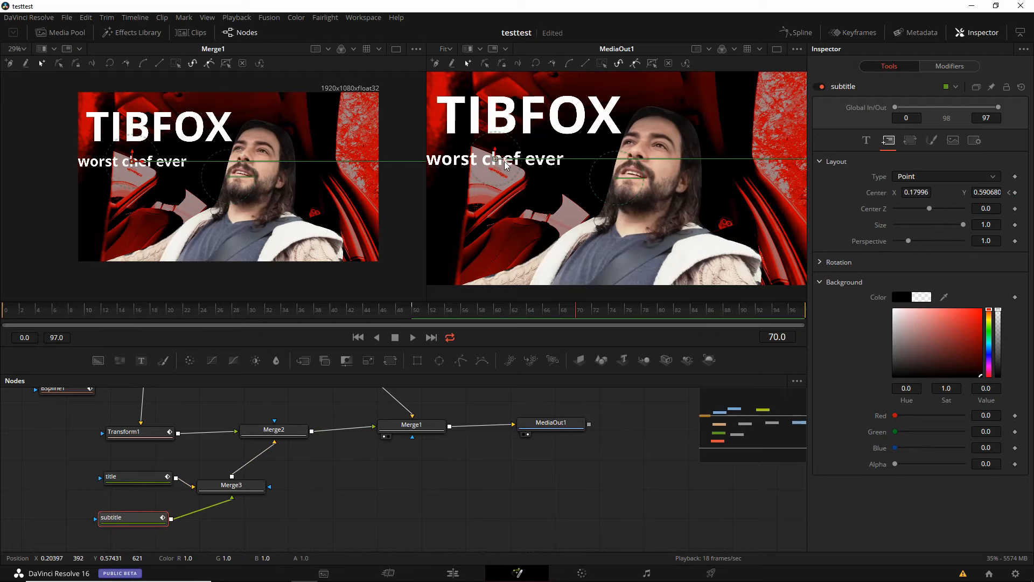
drag(506, 164, 524, 165)
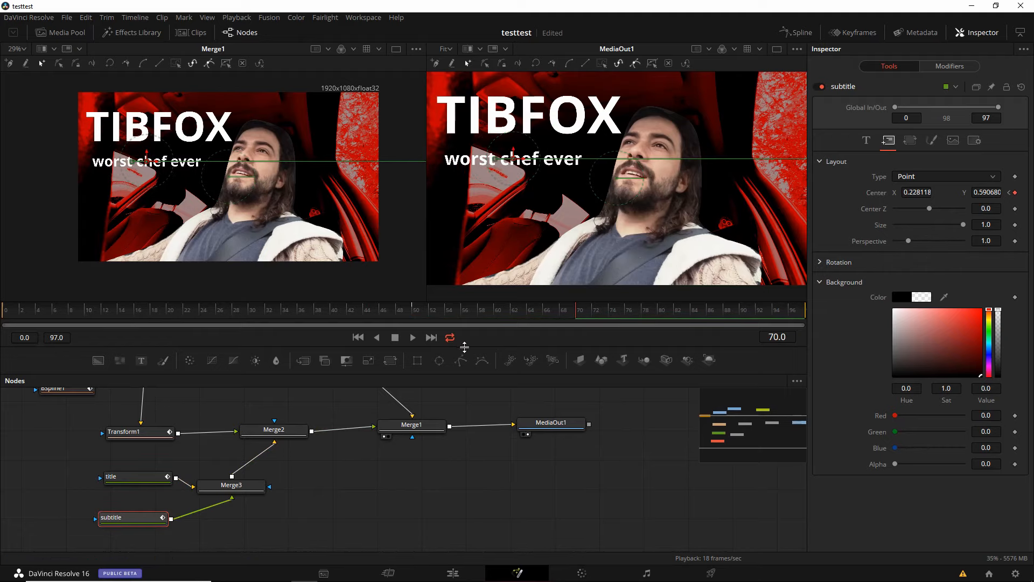
drag(366, 312, 770, 309)
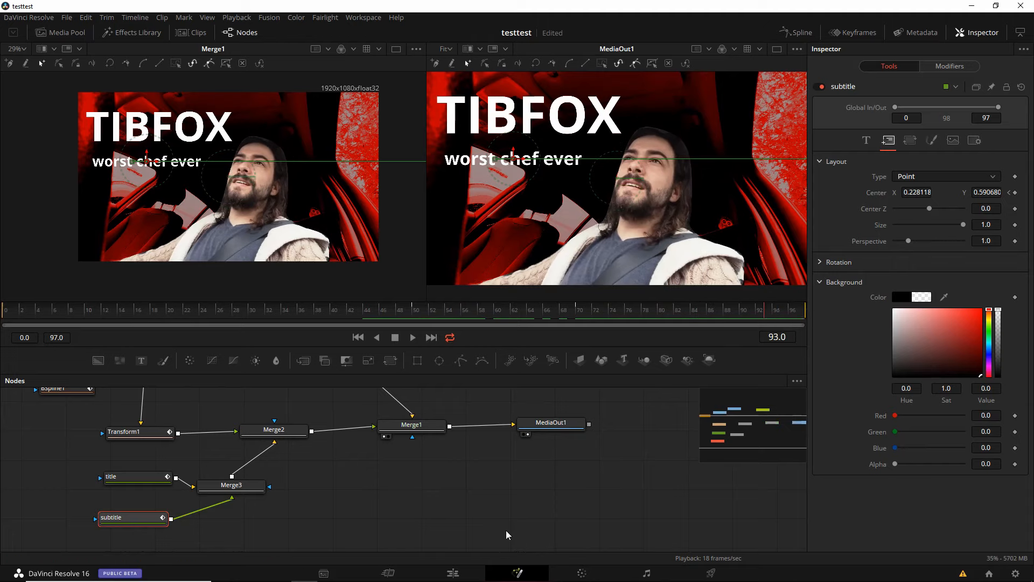
- Select the ColorCorrector1 node and keyframe its master color wheel at frame 10
scroll(263, 433, up, 3)
scroll(158, 447, down, 1)
drag(360, 457, 342, 457)
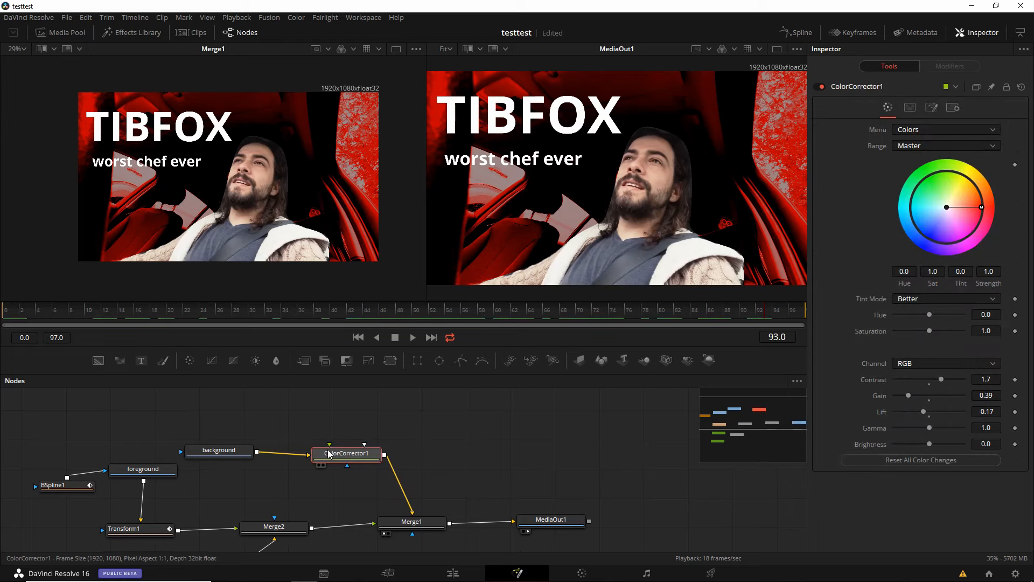
drag(128, 313, 186, 319)
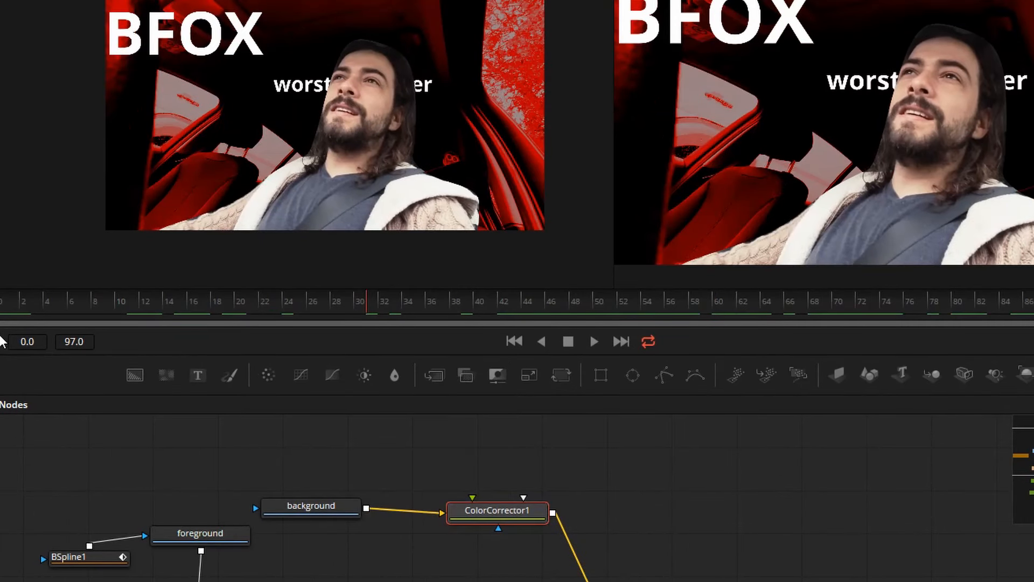
click(56, 317)
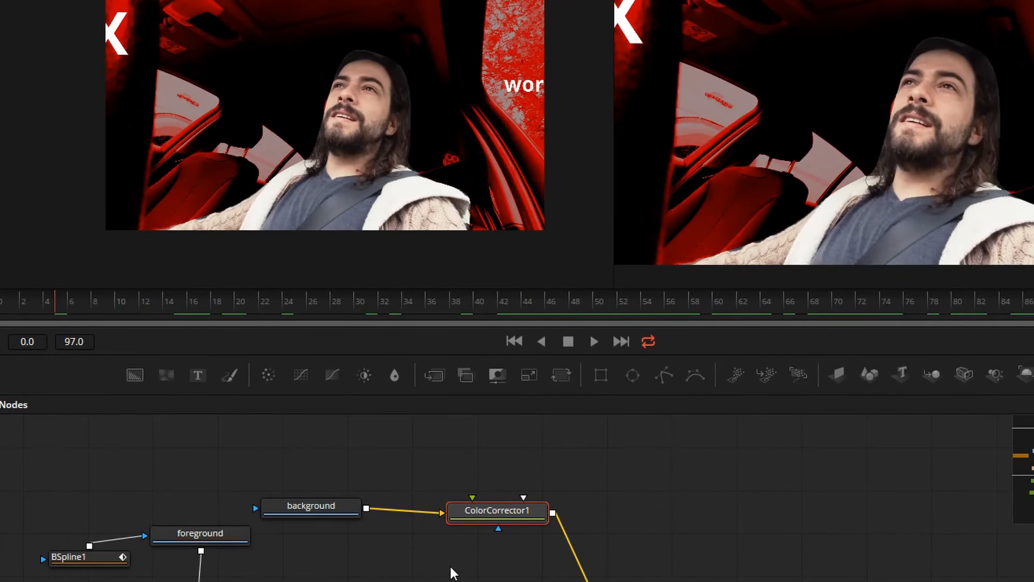
drag(112, 301, 1, 302)
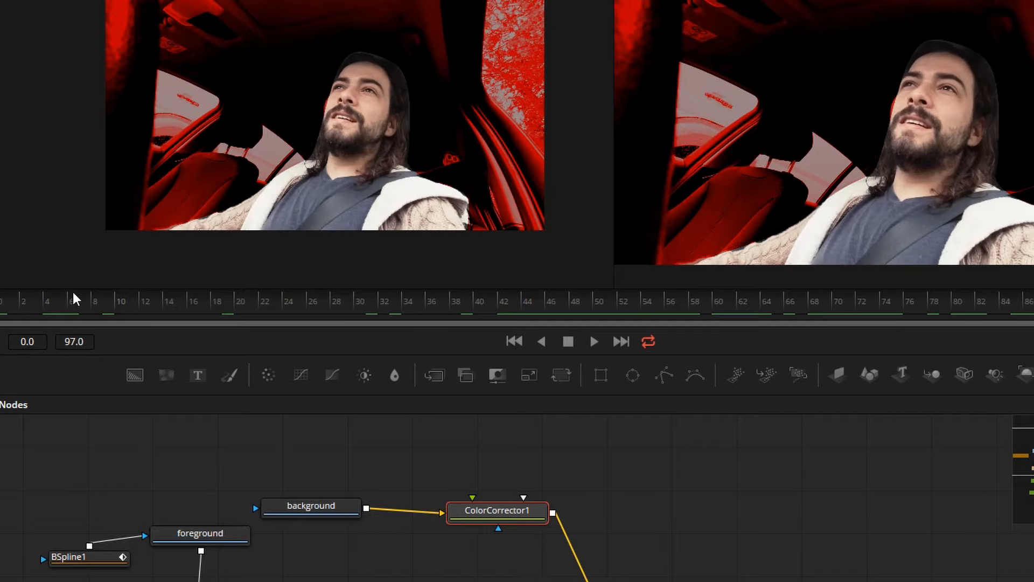
click(114, 305)
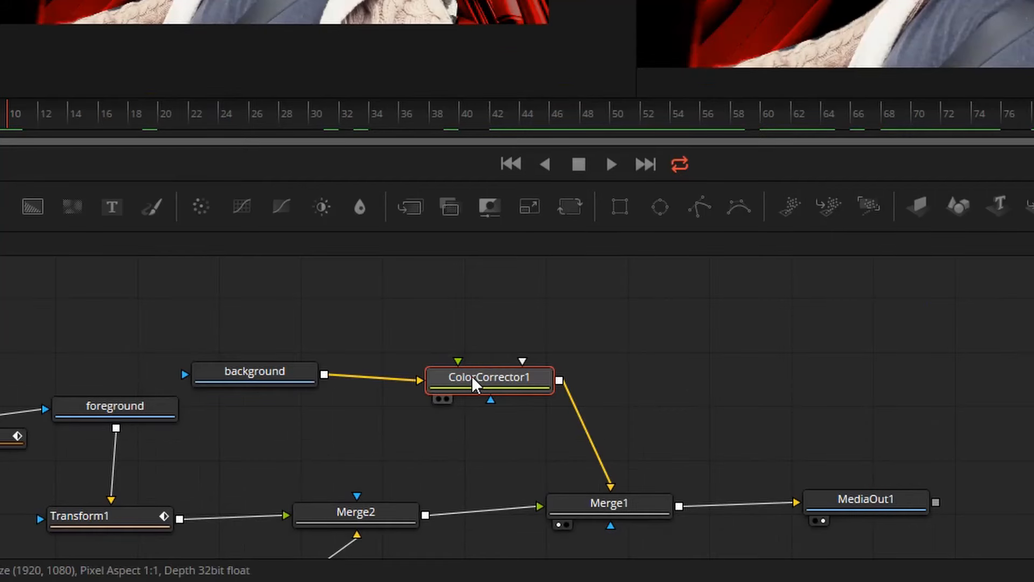
click(474, 383)
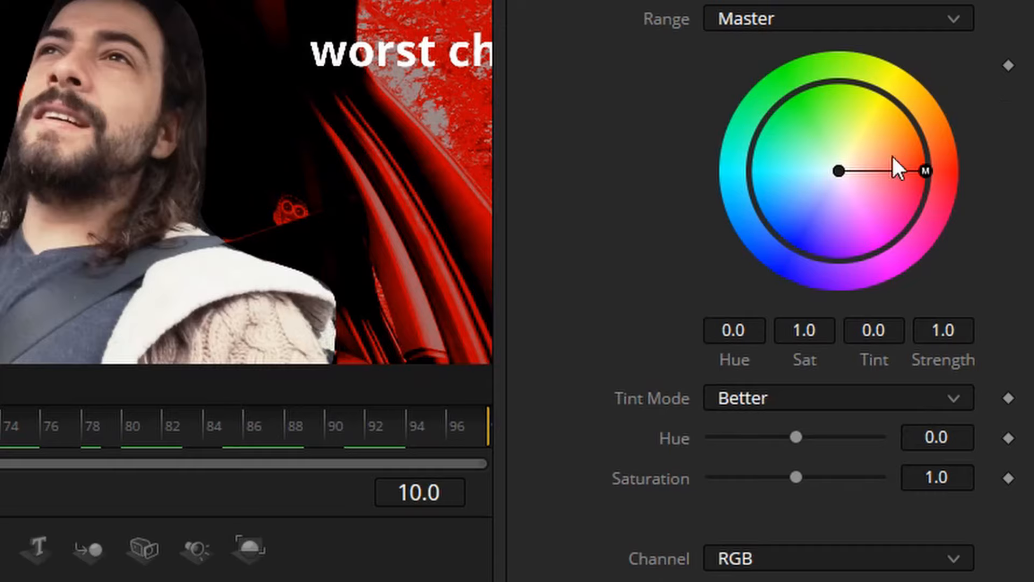
click(1008, 66)
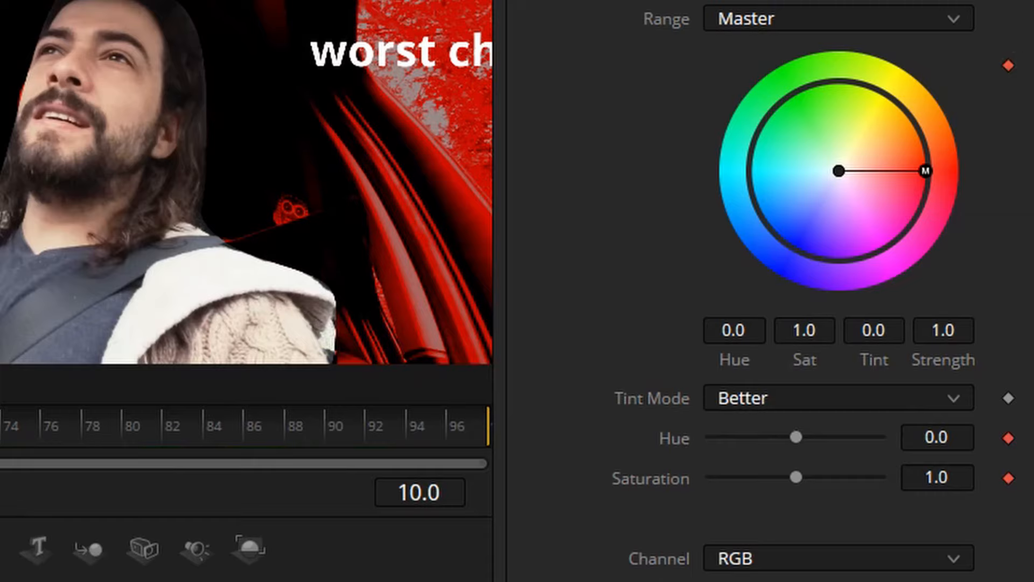
- At frame 0, reduce the ColorCorrector1 tint Strength to 0.0 and play back the color transition
key(Left)
key(Left)
key(Left)
key(Left)
key(Left)
key(Left)
key(Left)
key(Left)
key(Left)
key(Left)
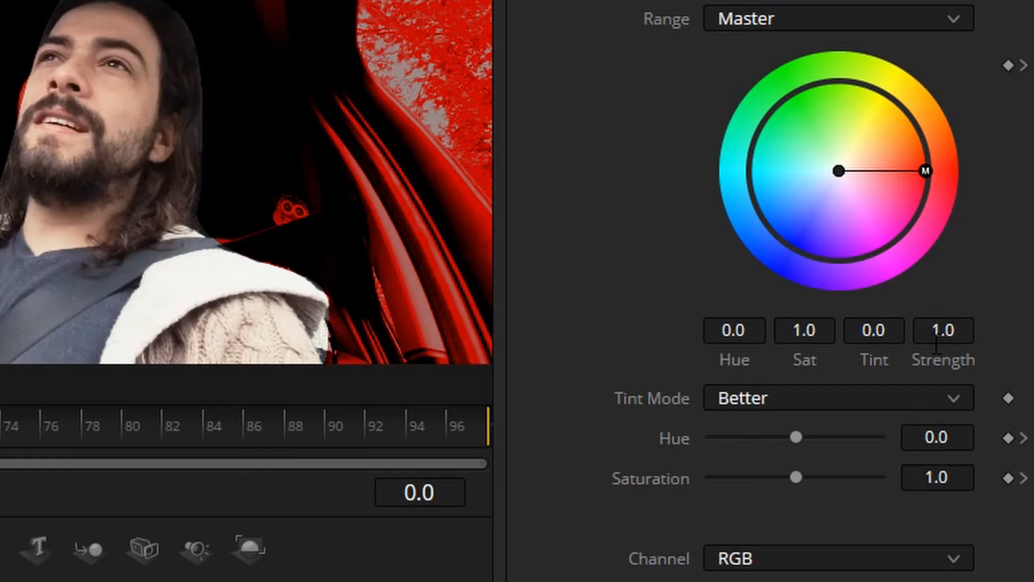
drag(969, 320, 952, 320)
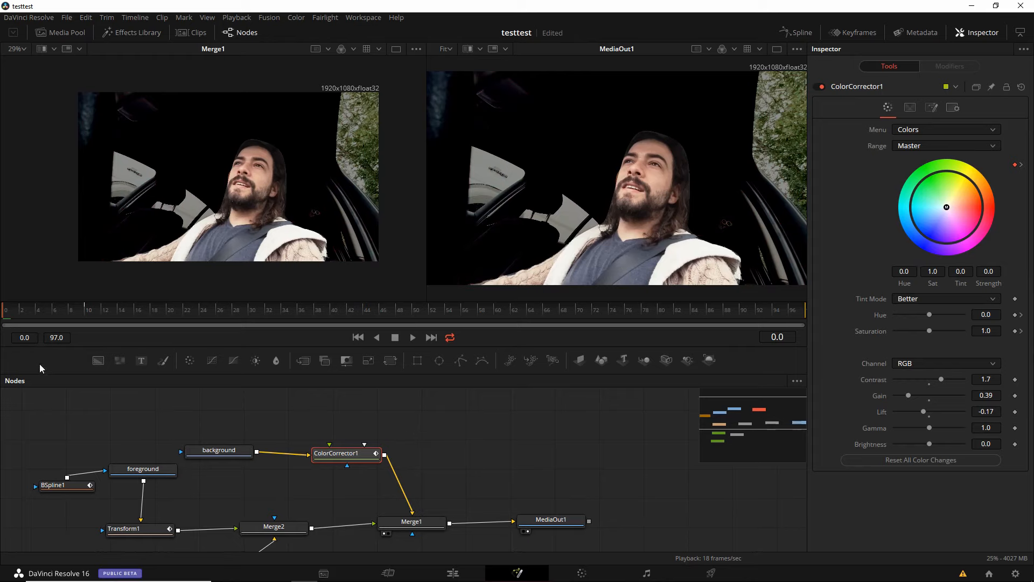
key(space)
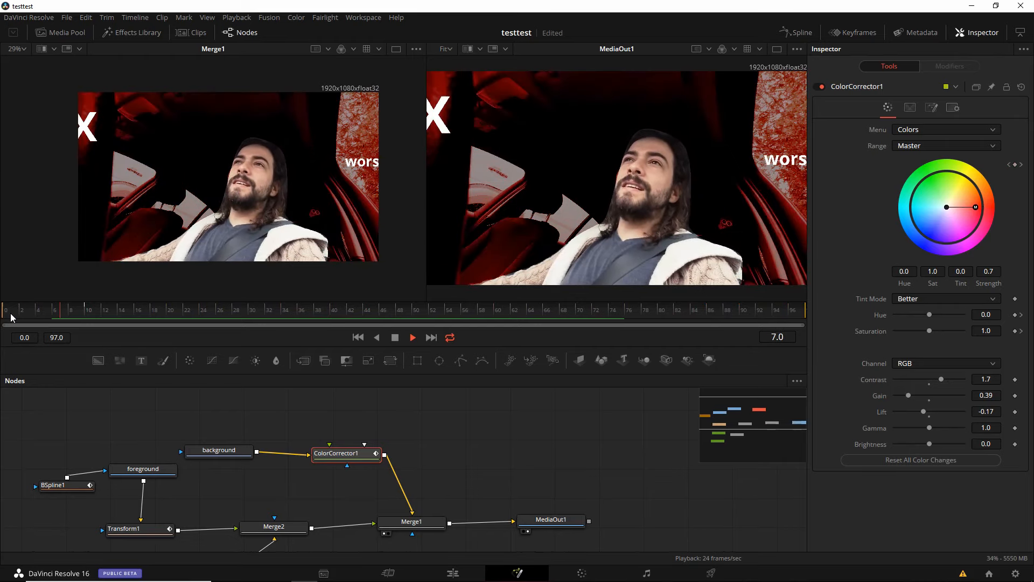
key(space)
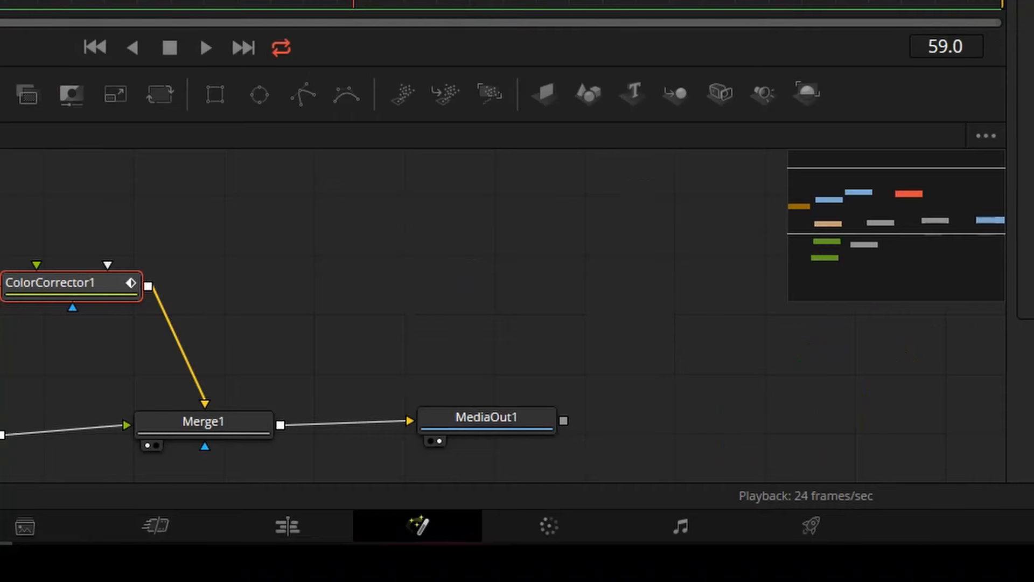
- Open the Keyframes editor, fit all node tracks in its view and widen it to examine the keyframe timing
click(600, 28)
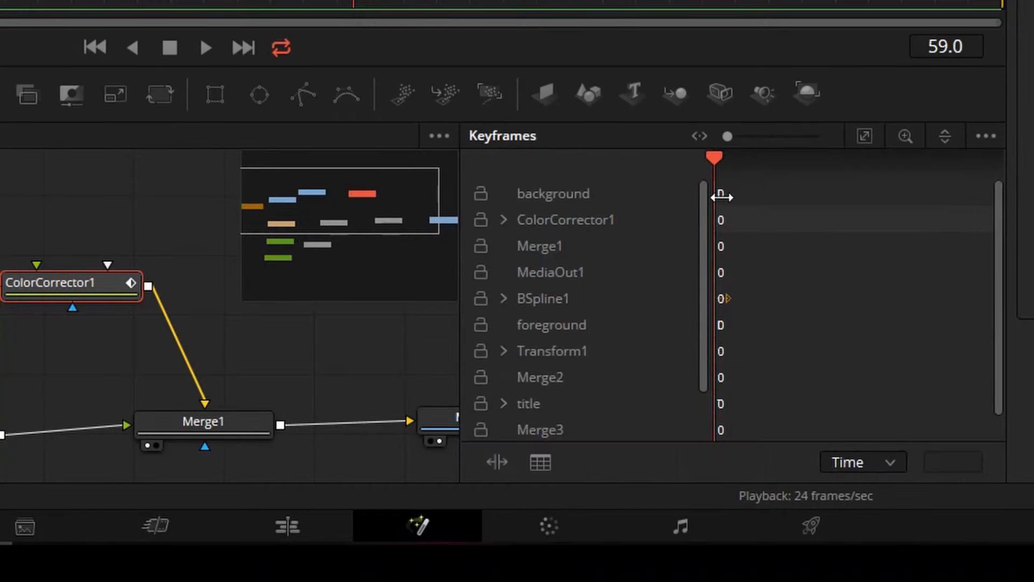
click(864, 136)
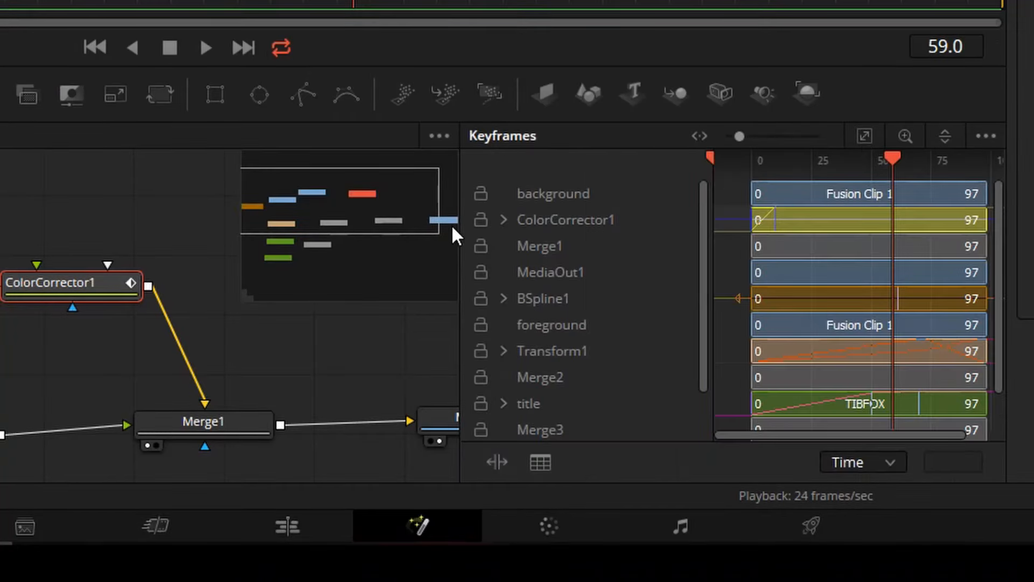
drag(459, 228, 53, 271)
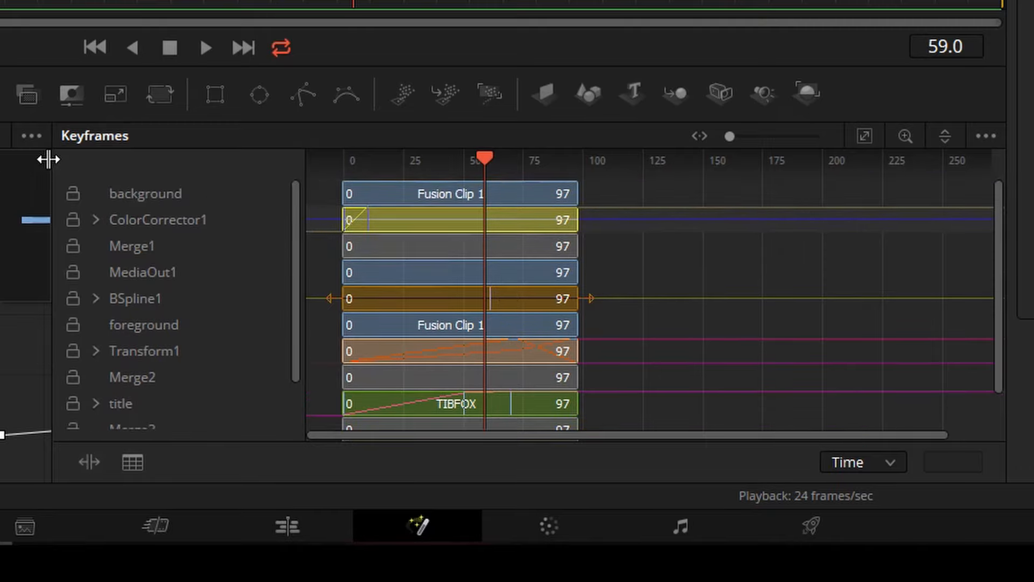
drag(51, 159, 236, 158)
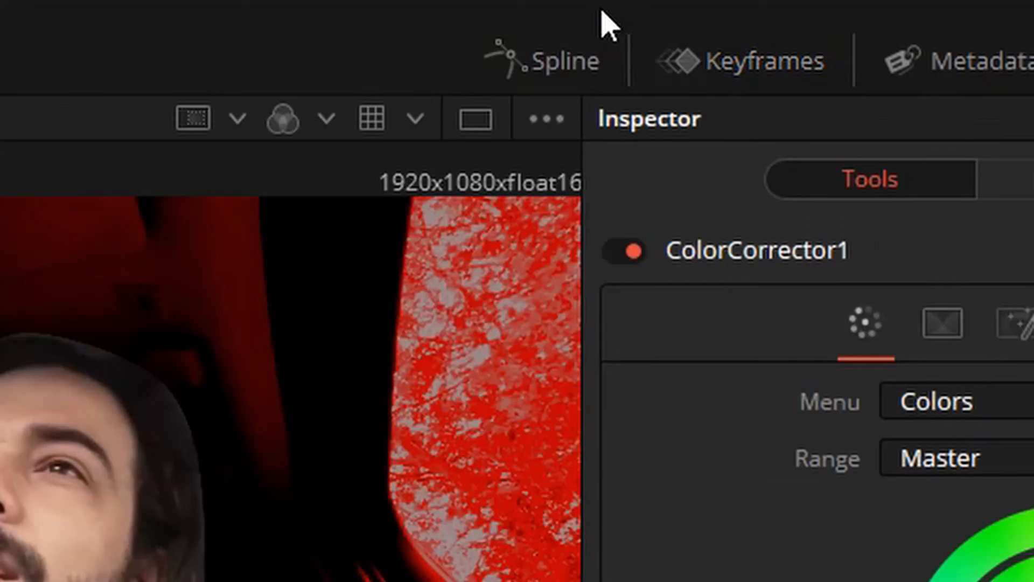
- Open the Spline editor, collapse the ColorCorrector1 entries and display the title's displacement curve fitted in an enlarged graph
click(553, 75)
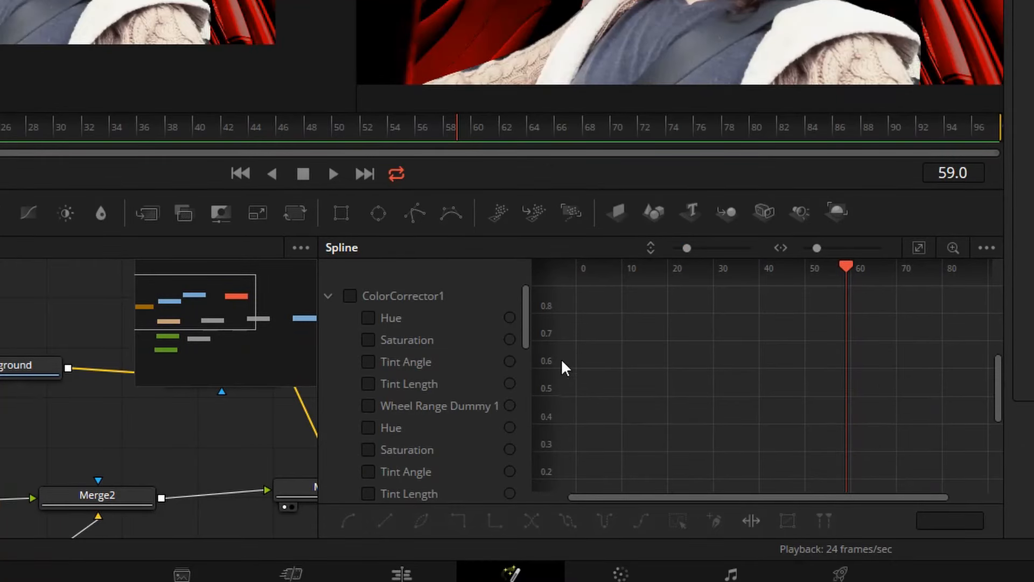
scroll(583, 371, up, 5)
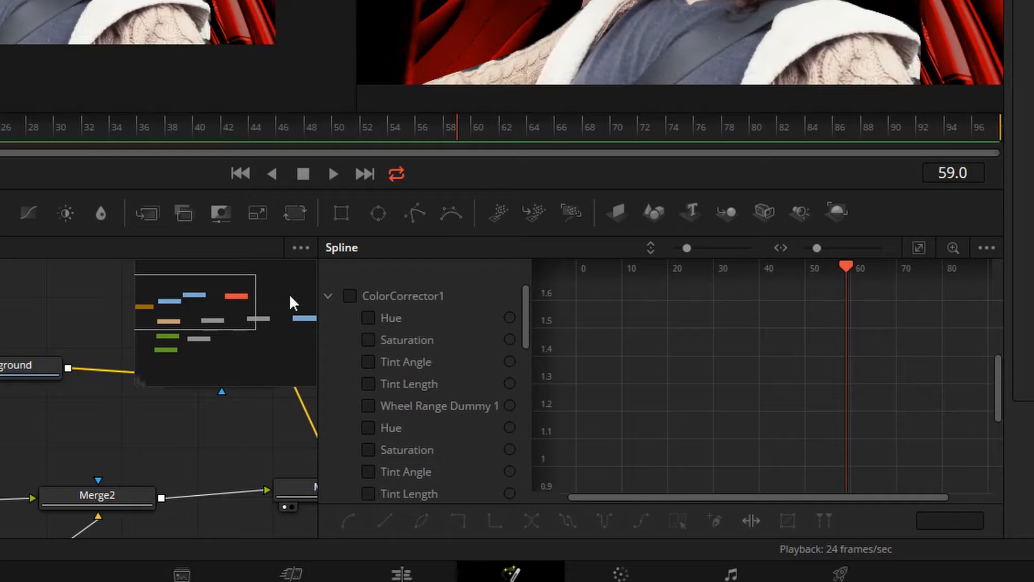
click(328, 294)
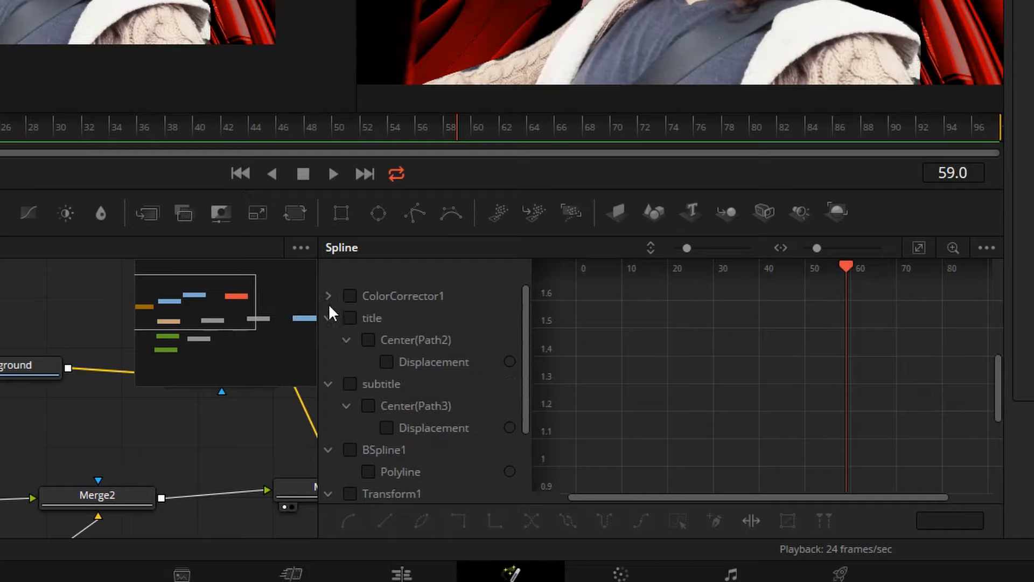
click(349, 319)
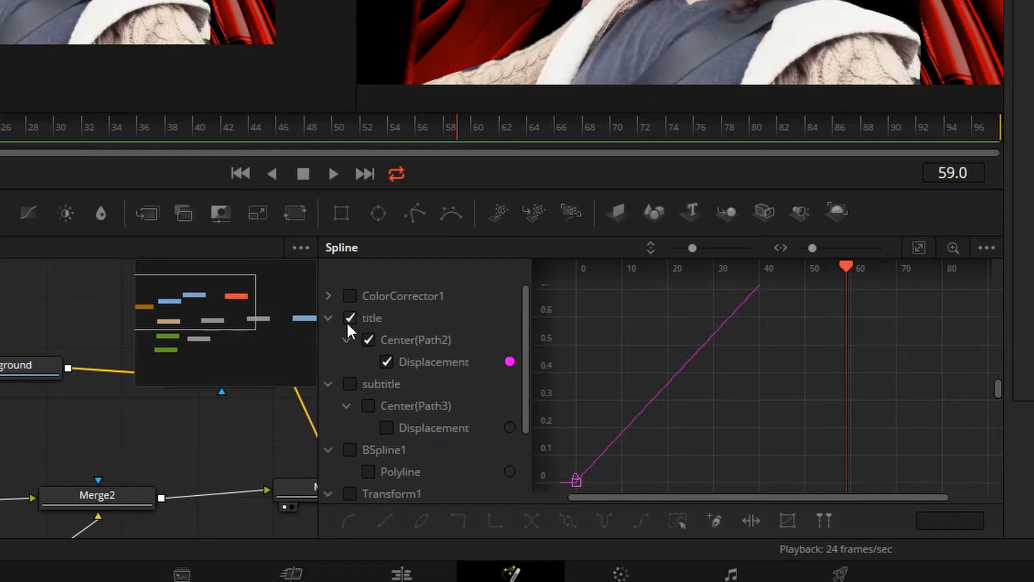
click(918, 250)
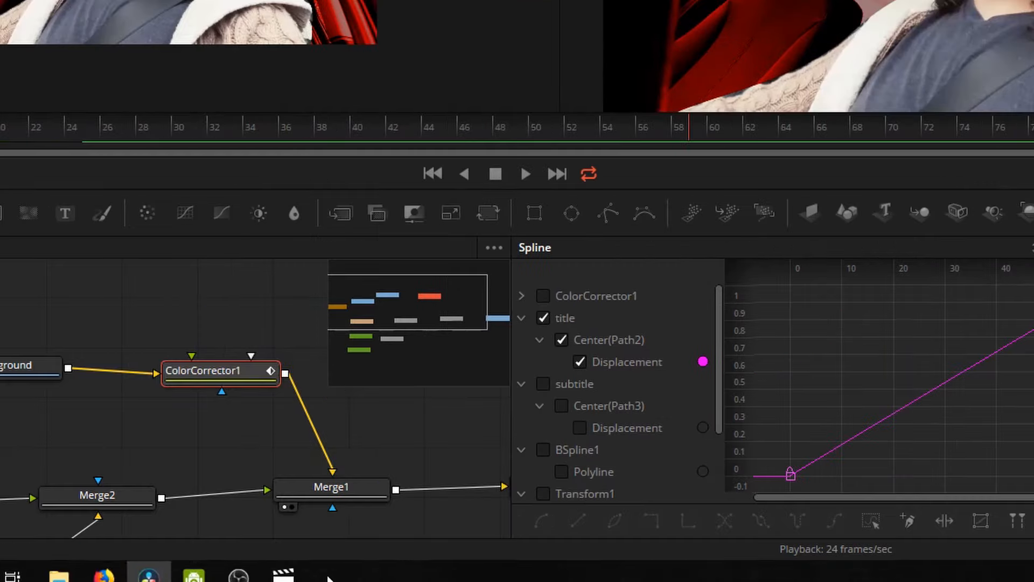
drag(515, 377, 56, 422)
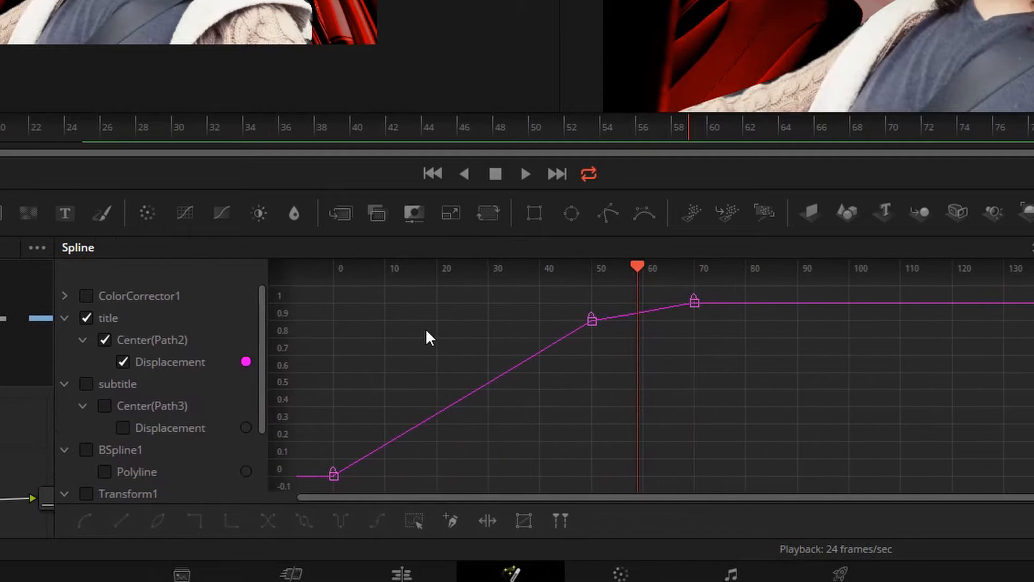
scroll(447, 345, up, 1)
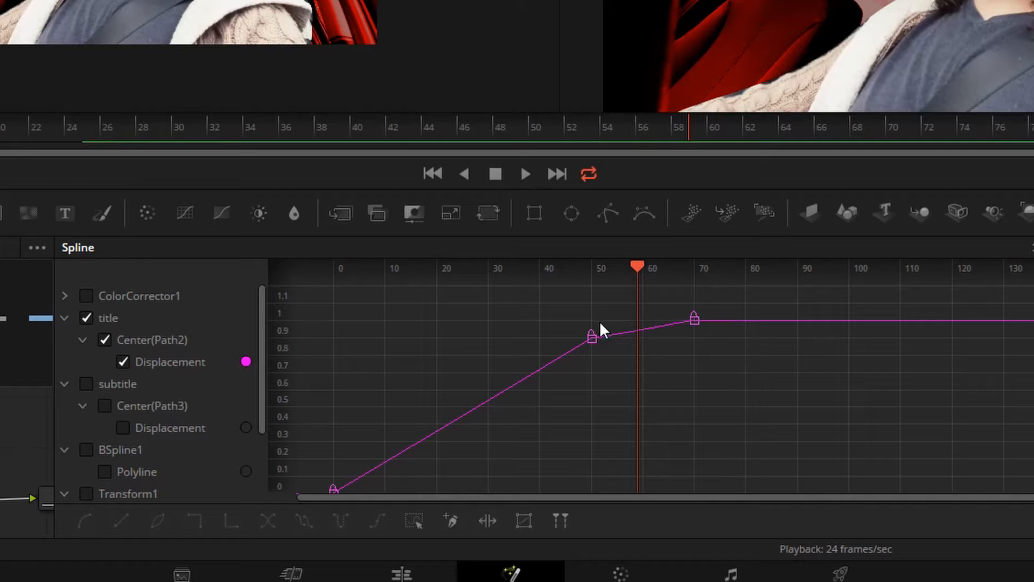
scroll(585, 345, down, 1)
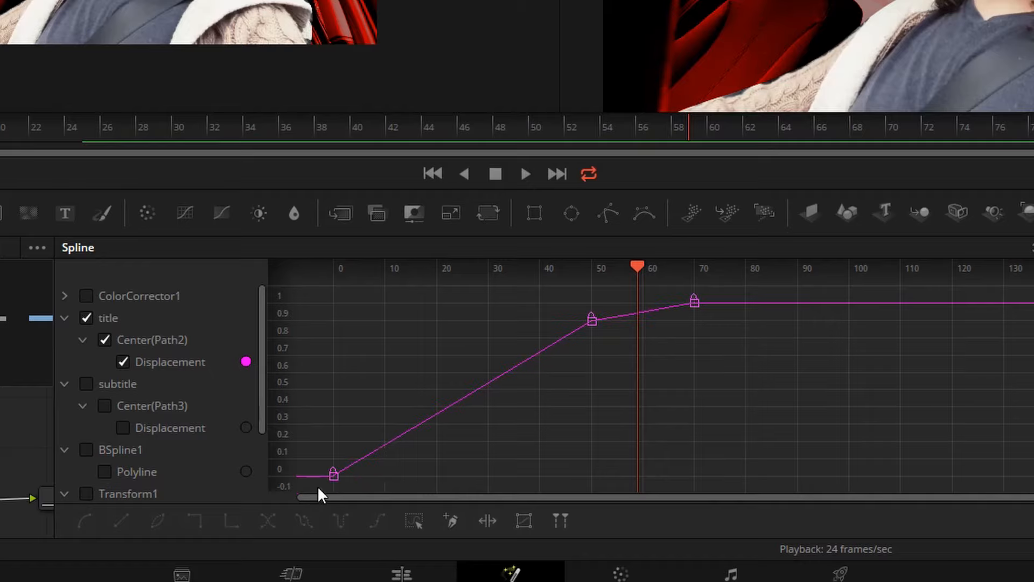
- Smooth all the title's displacement keyframes, lengthening the frame 0 handle to about frame 40, and play back the animation
mouse_move(302, 309)
mouse_down()
mouse_move(739, 482)
mouse_move(348, 277)
mouse_move(279, 296)
mouse_move(281, 306)
mouse_move(296, 298)
mouse_up()
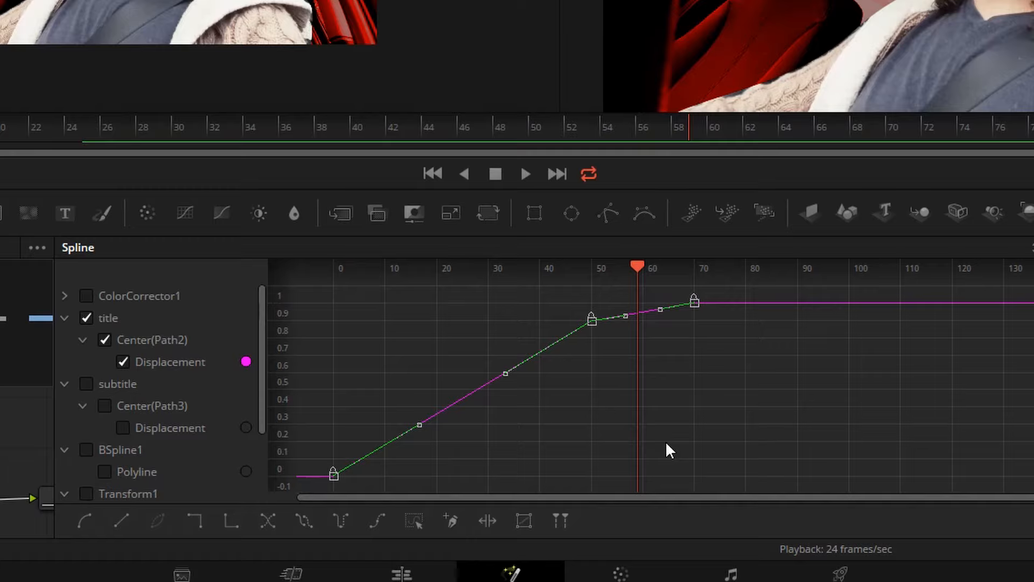
key(s)
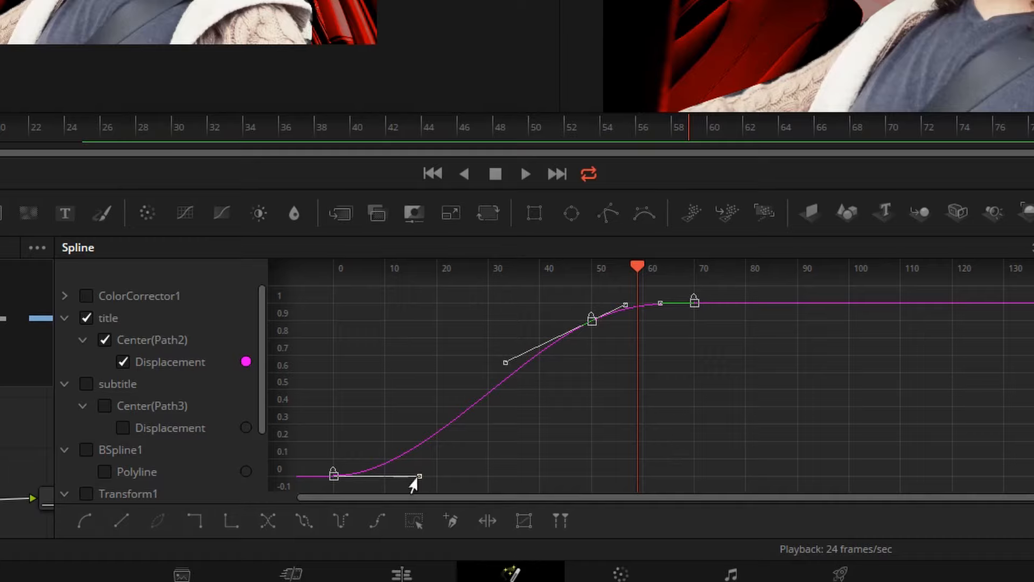
drag(413, 481, 529, 478)
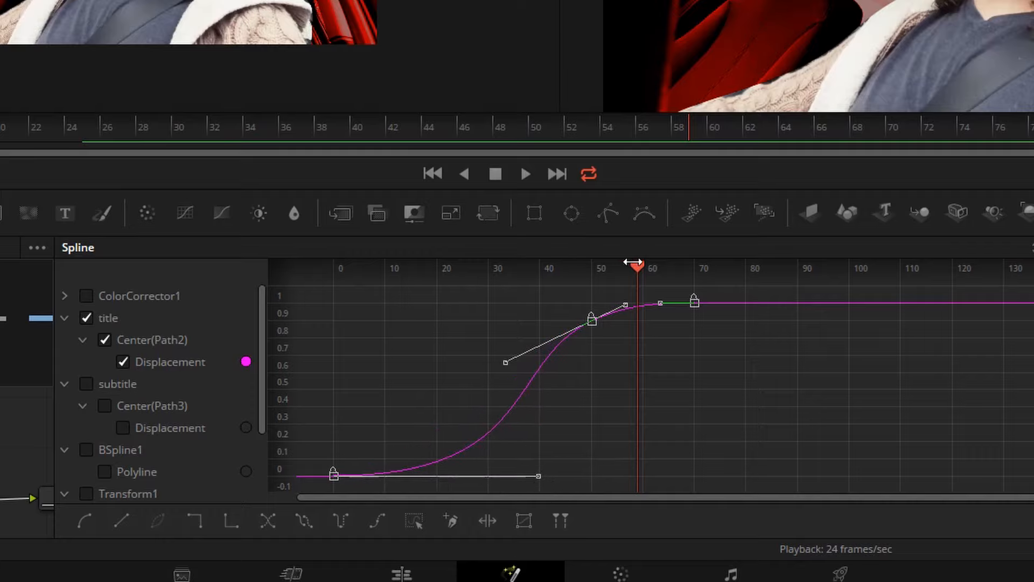
drag(632, 263, 295, 305)
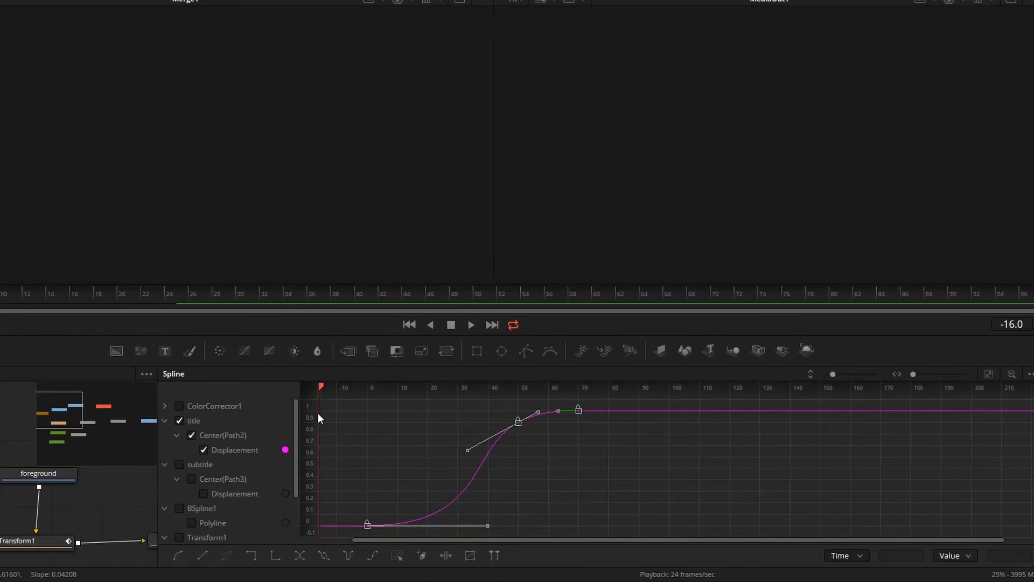
key(space)
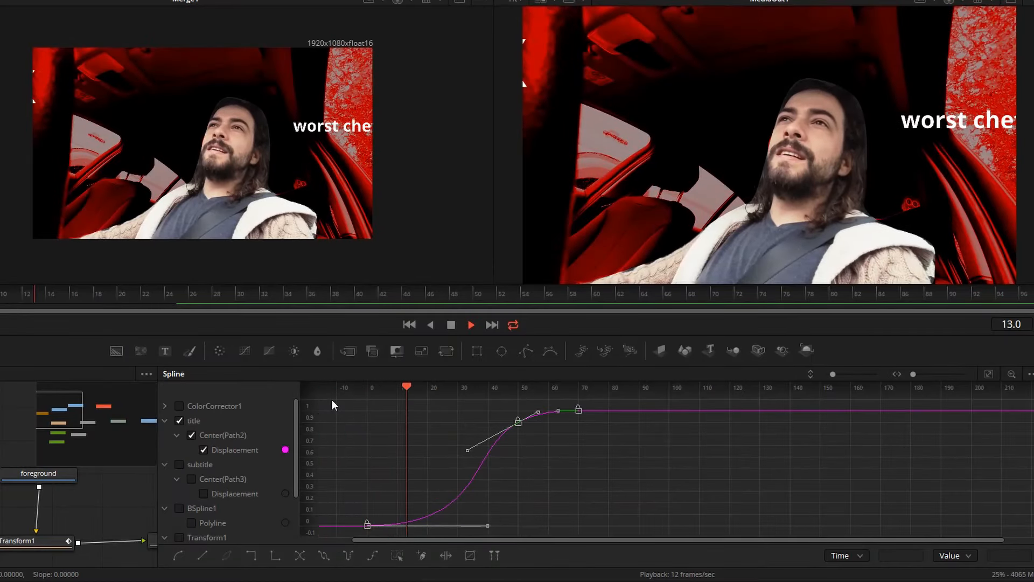
- Stop playback, park the playhead at frame 60 and display only the subtitle's displacement curve in the spline graph
key(space)
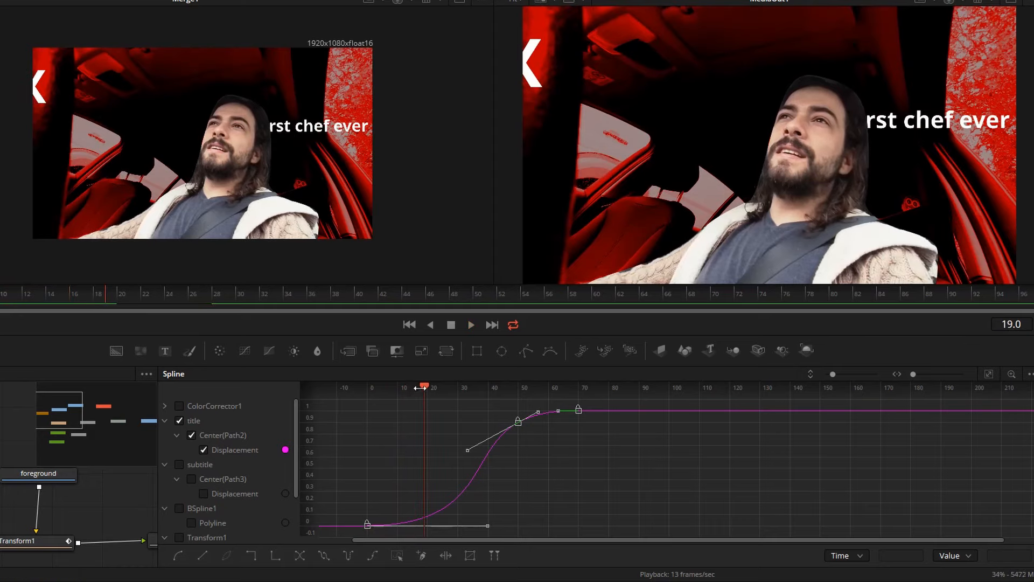
drag(425, 388, 547, 389)
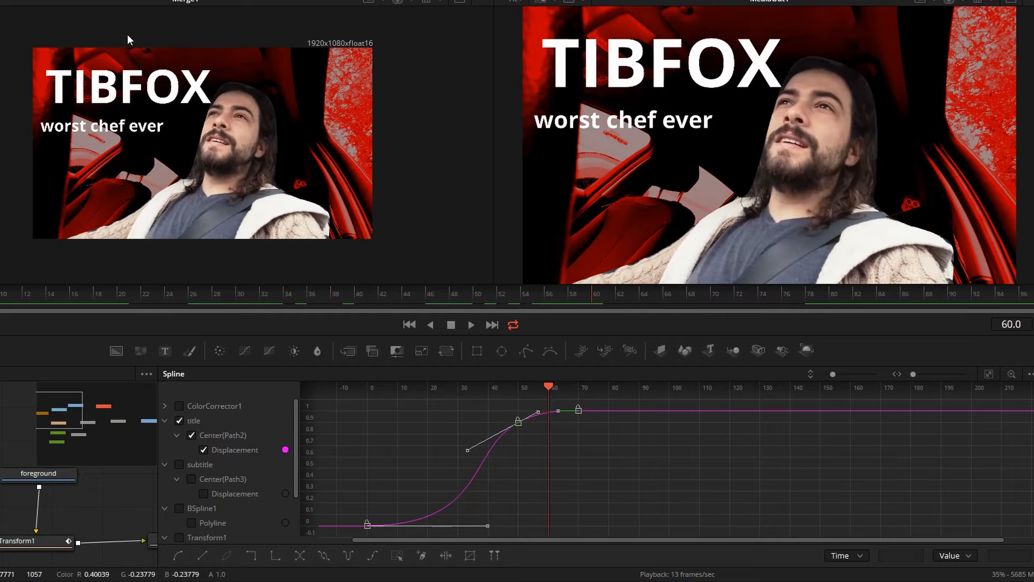
click(178, 422)
click(179, 464)
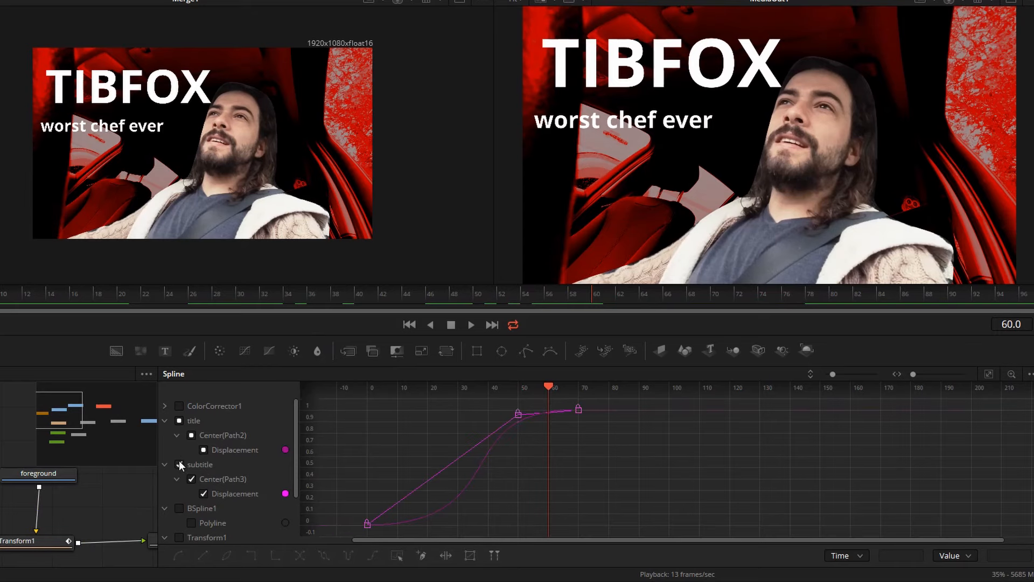
click(179, 422)
- Smooth all the subtitle's displacement keyframes and adjust the outgoing handle of the frame 50 keyframe to about frame 59
drag(399, 403, 668, 518)
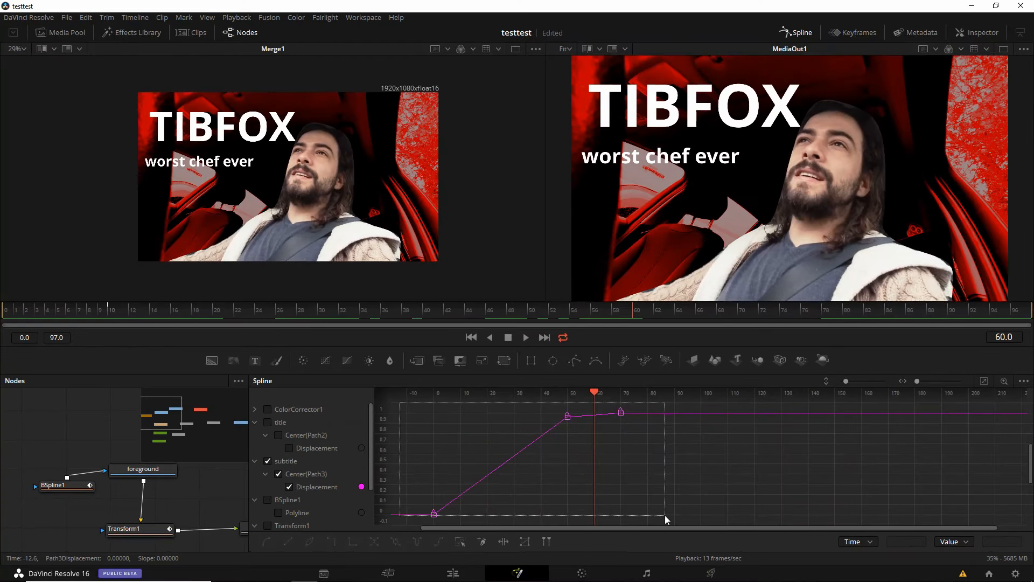
key(shift+s)
click(542, 447)
click(567, 416)
drag(584, 408, 591, 414)
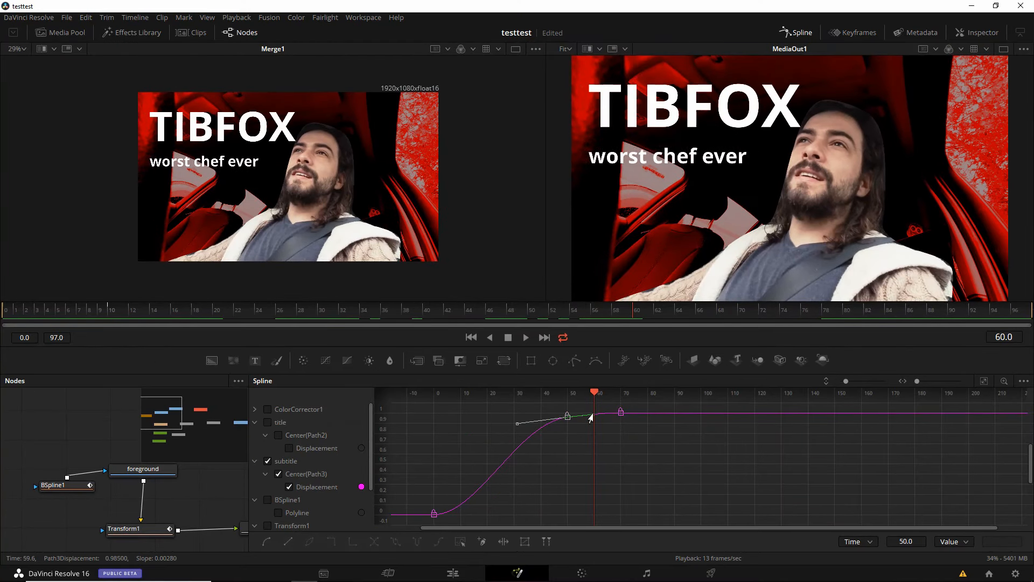
- Display only Transform1's displacement and size curves, fit them in the graph and smooth all their keyframes
click(268, 461)
scroll(267, 458, down, 2)
click(267, 473)
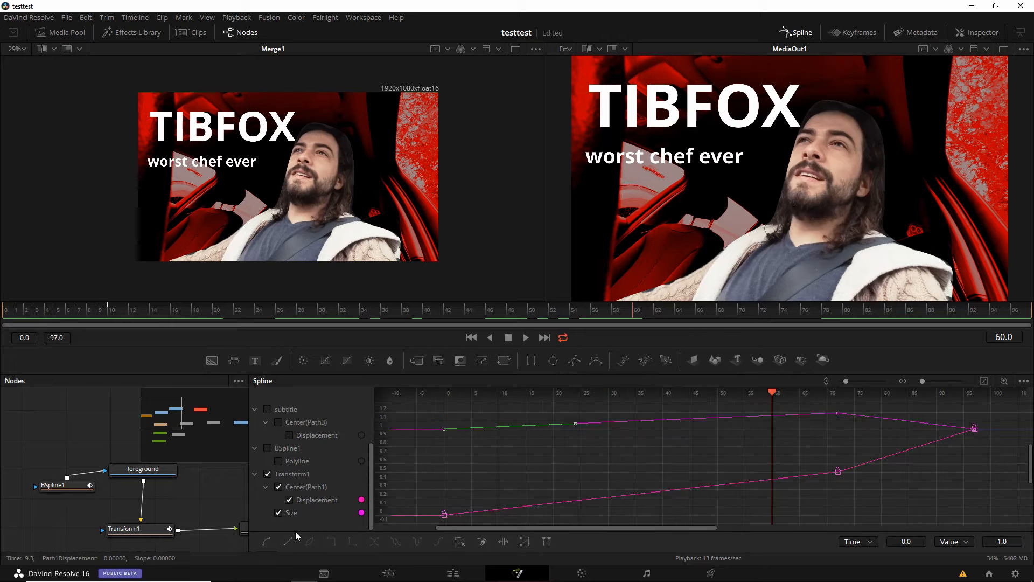
drag(435, 409, 1023, 526)
click(267, 541)
click(288, 541)
click(819, 454)
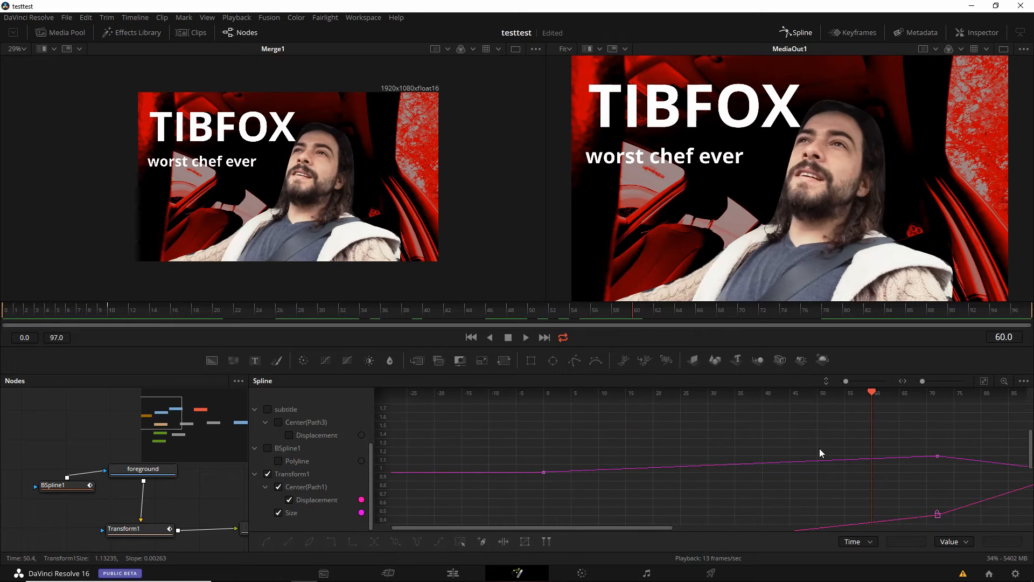
click(984, 380)
click(415, 397)
- Play back the motion, park at frame 72 and shorten the displacement keyframe's incoming handle there to about frame 60
key(space)
key(space)
drag(955, 394, 837, 390)
click(838, 414)
click(838, 471)
drag(706, 493, 774, 493)
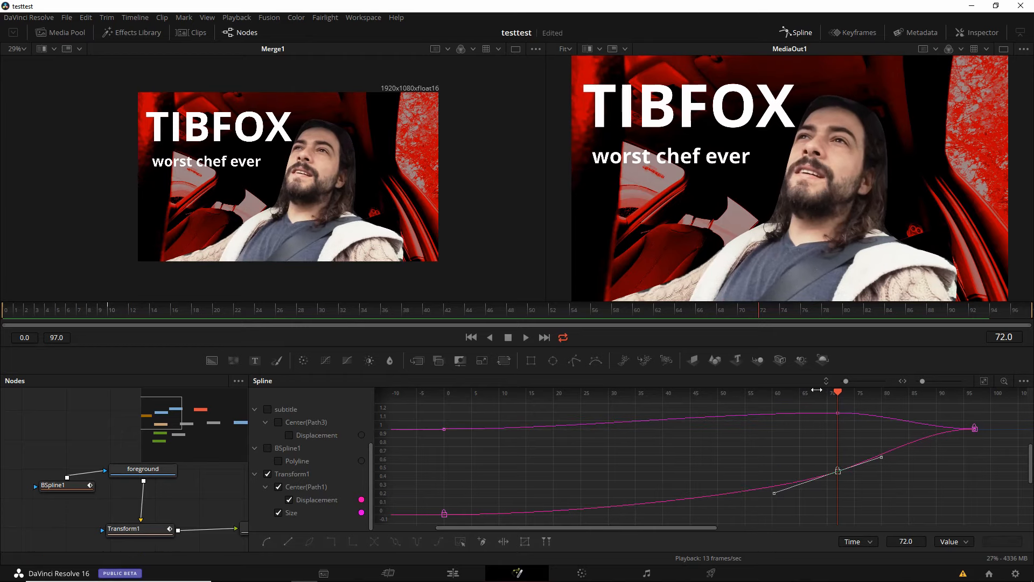
- Lower the incoming handle of Transform1's size keyframe at frame 72 and scrub back to frame 42
drag(817, 389, 808, 391)
drag(838, 392, 829, 414)
click(838, 413)
drag(713, 413, 713, 418)
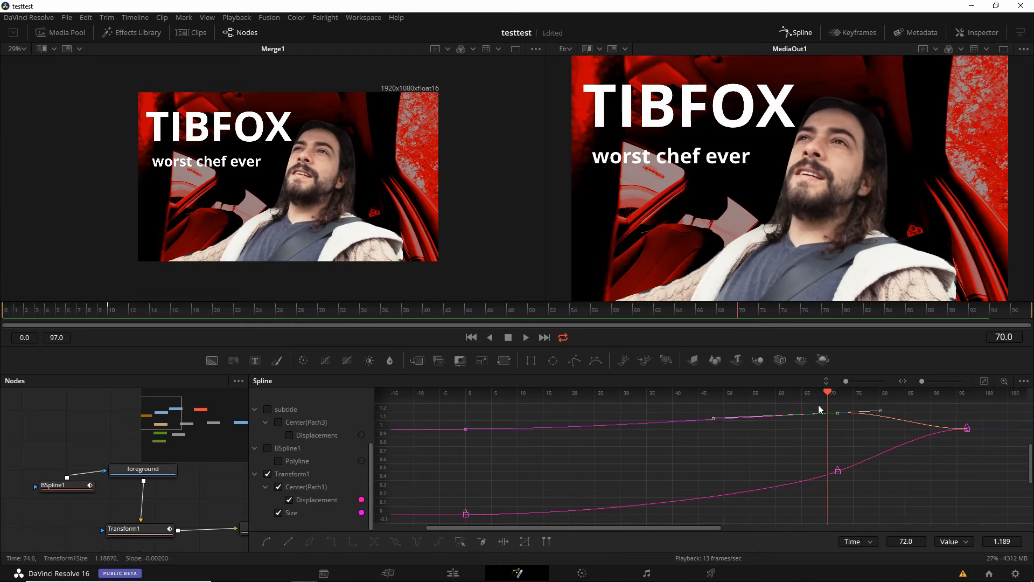
drag(828, 396, 682, 467)
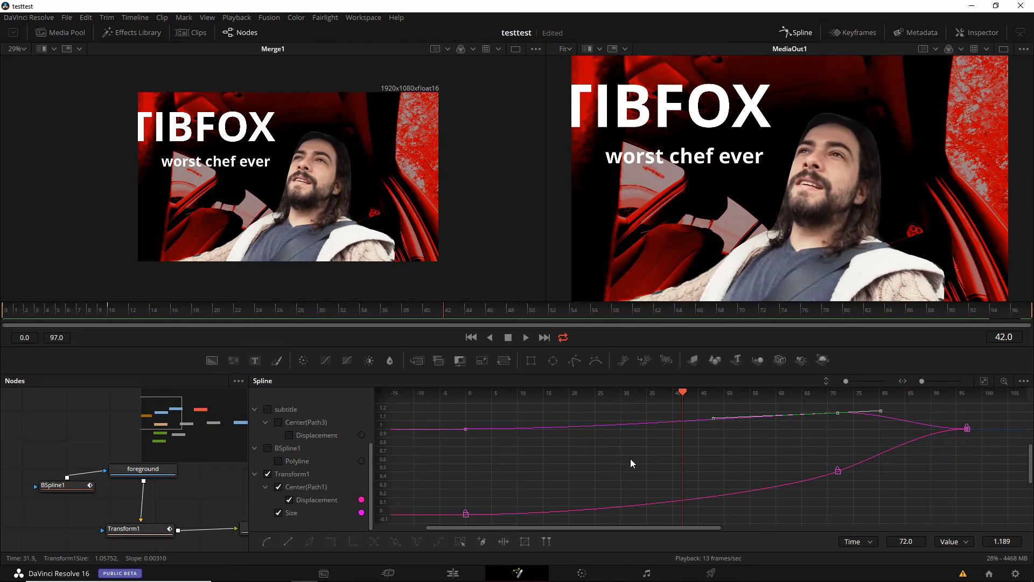
drag(490, 394, 487, 445)
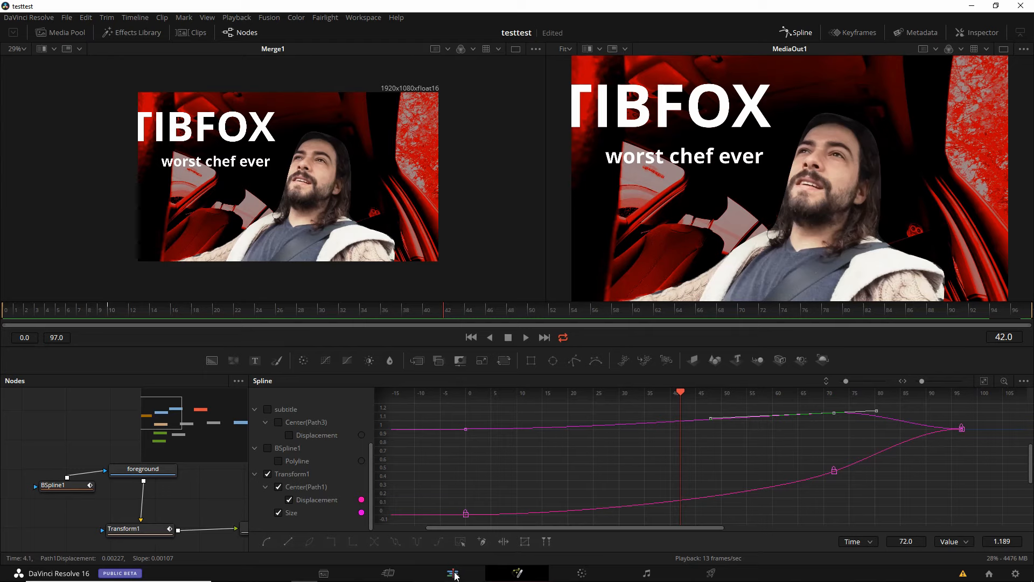
- Return to the edit timeline, fit all its clips in view and move the playhead to 01:00:03:14
right_click(454, 574)
click(453, 574)
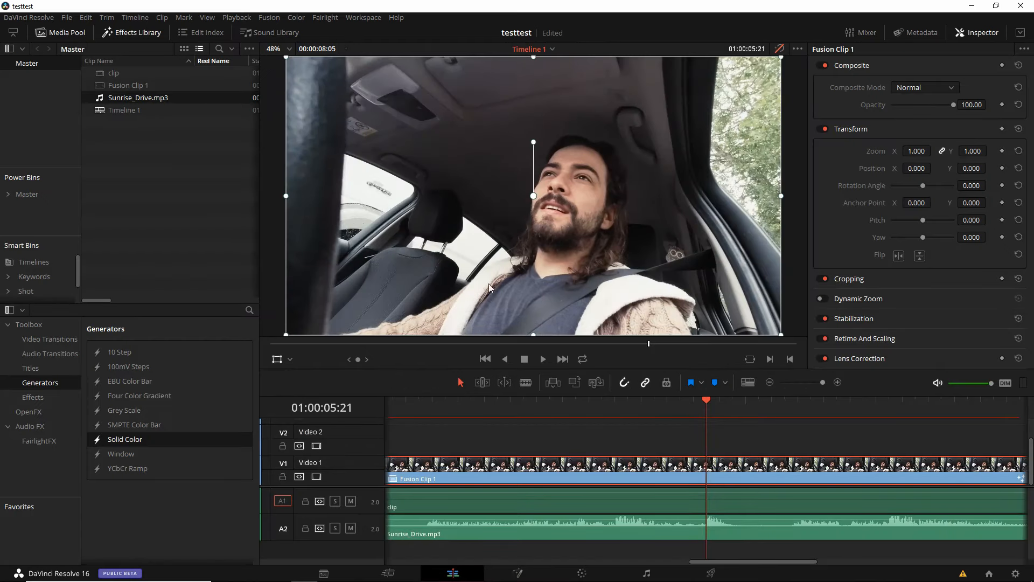
click(812, 383)
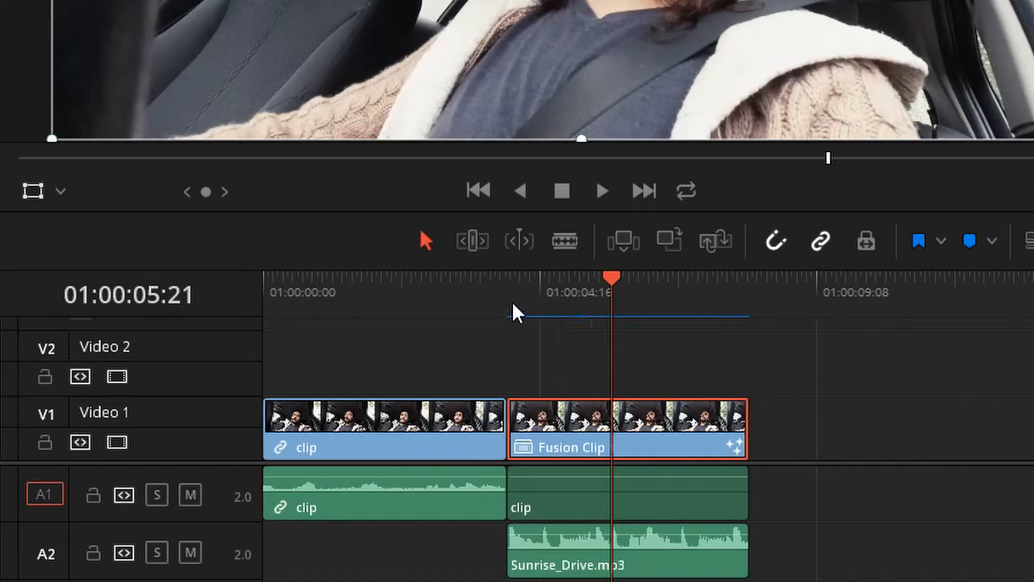
drag(613, 291, 478, 307)
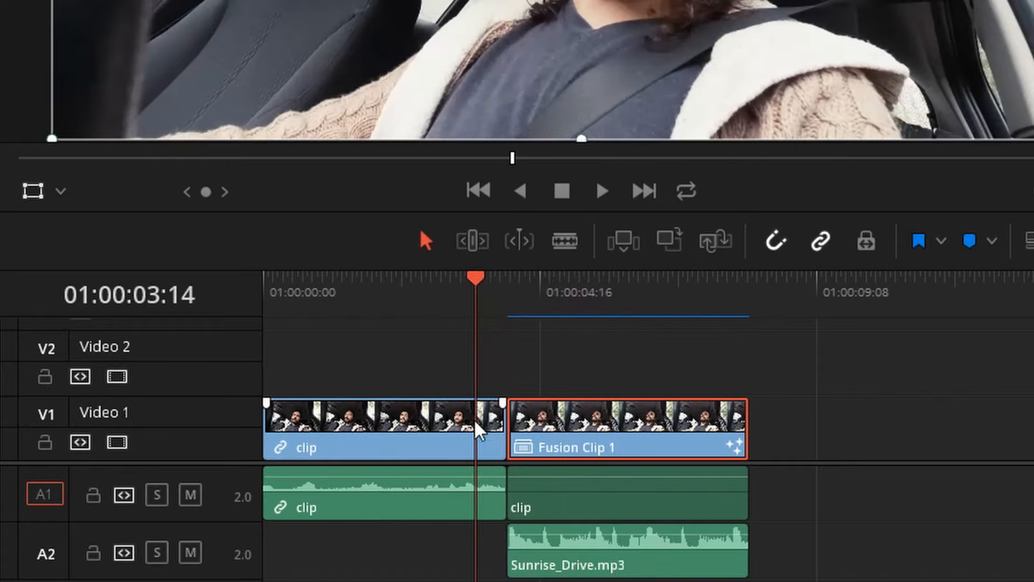